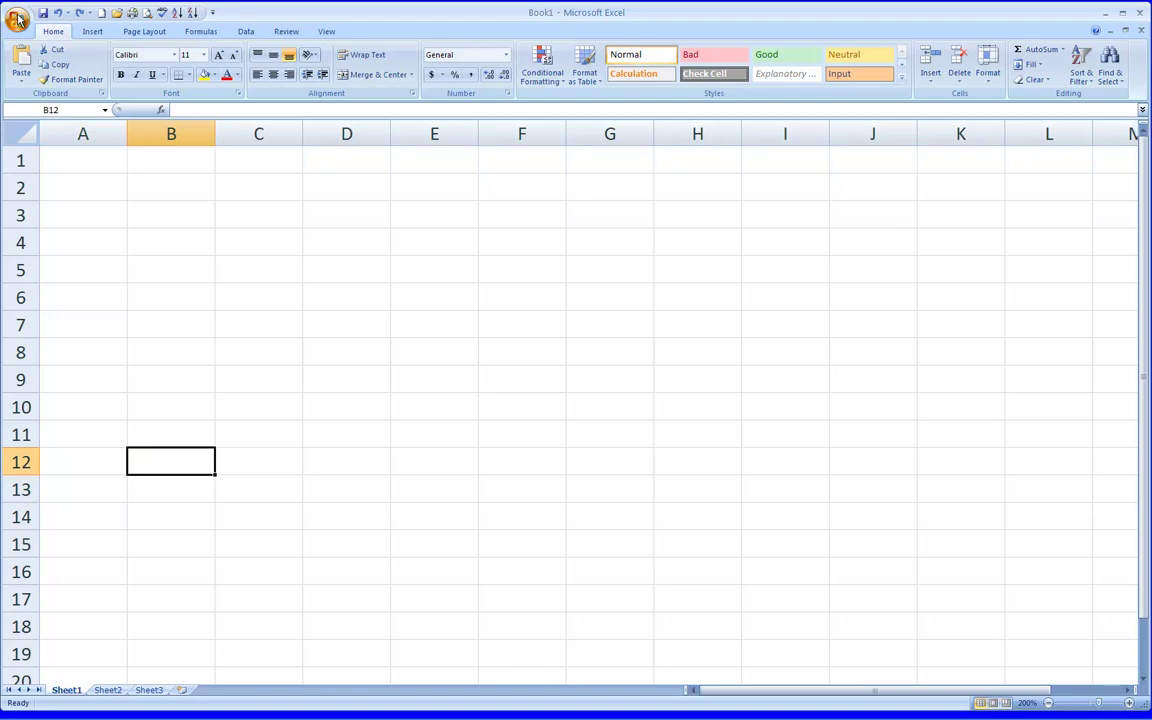
Check in the Excel add-ins manager that the Solver Add-in is enabled, and look for Solver among the data commands
left_click(212, 322)
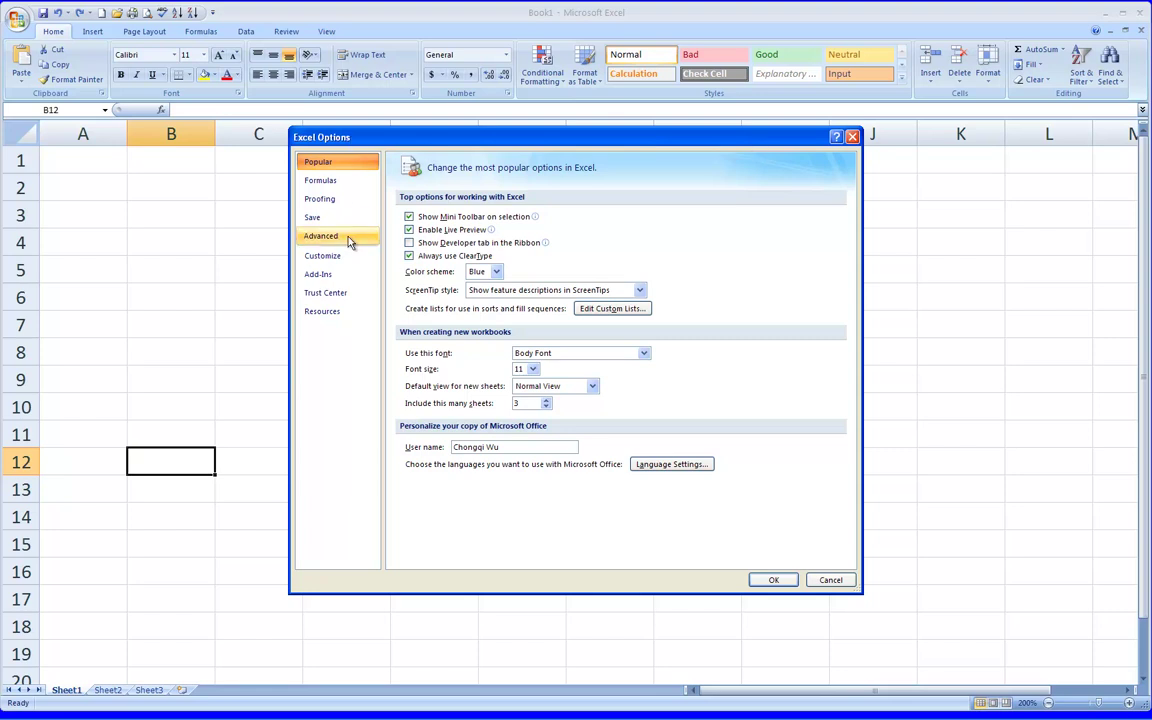
left_click(324, 281)
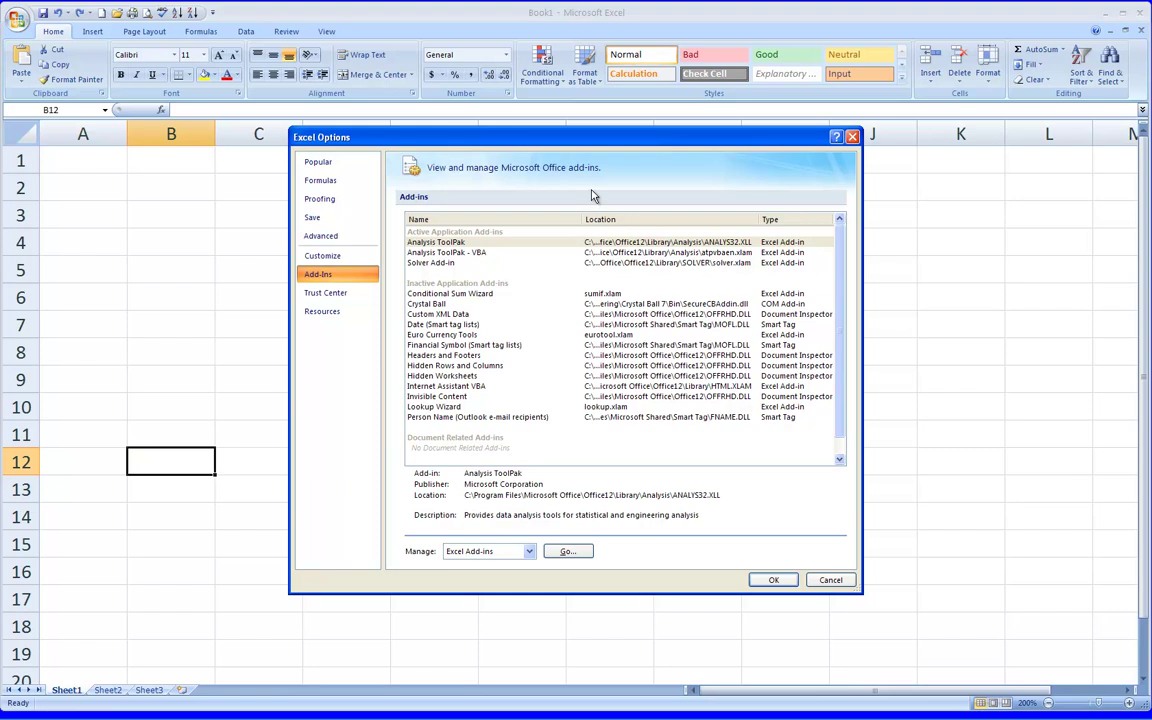
left_click(433, 266)
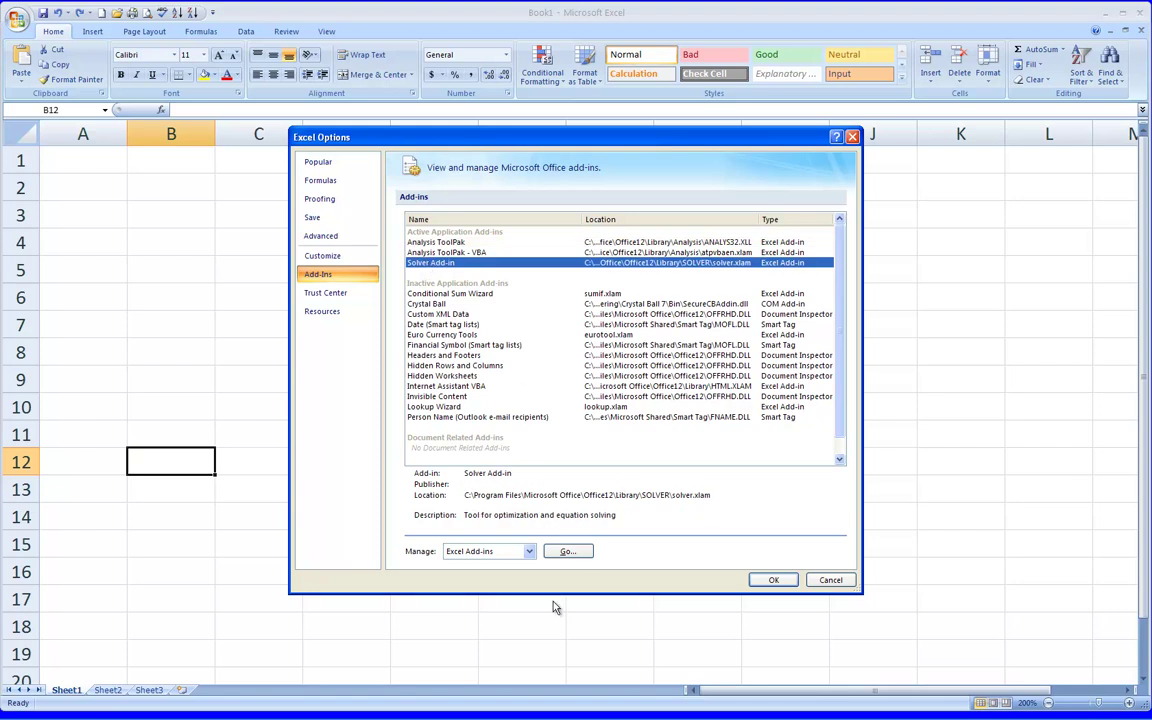
left_click(566, 552)
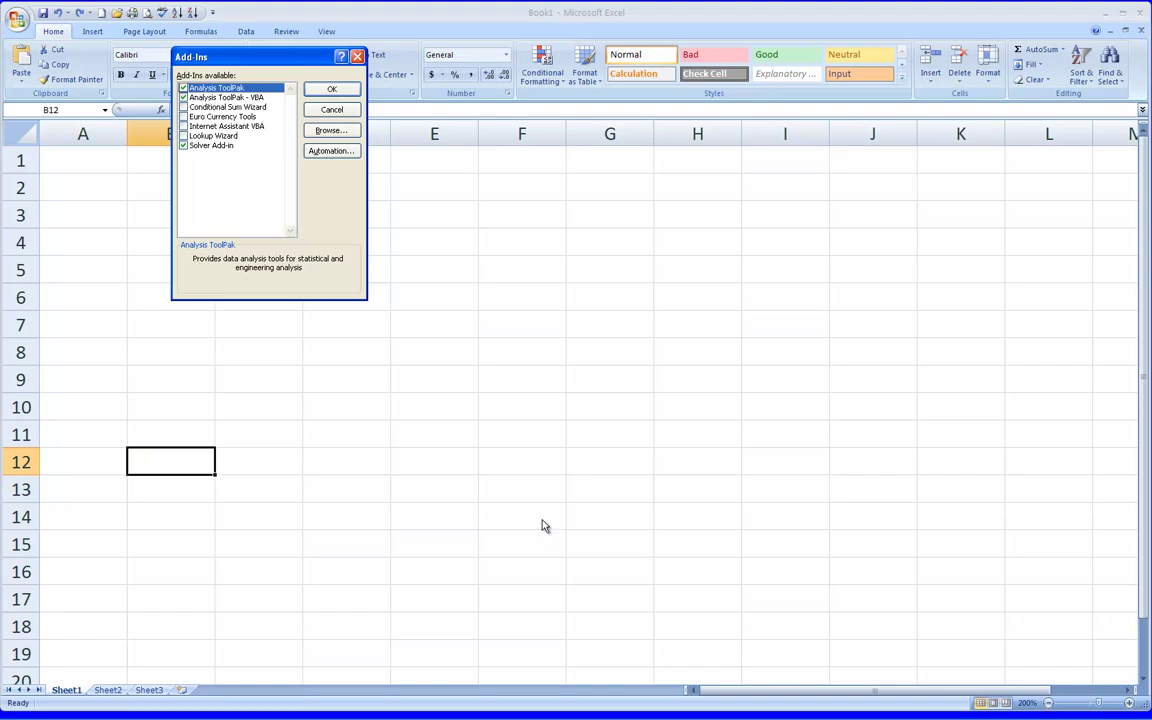
left_click_drag(246, 58, 378, 147)
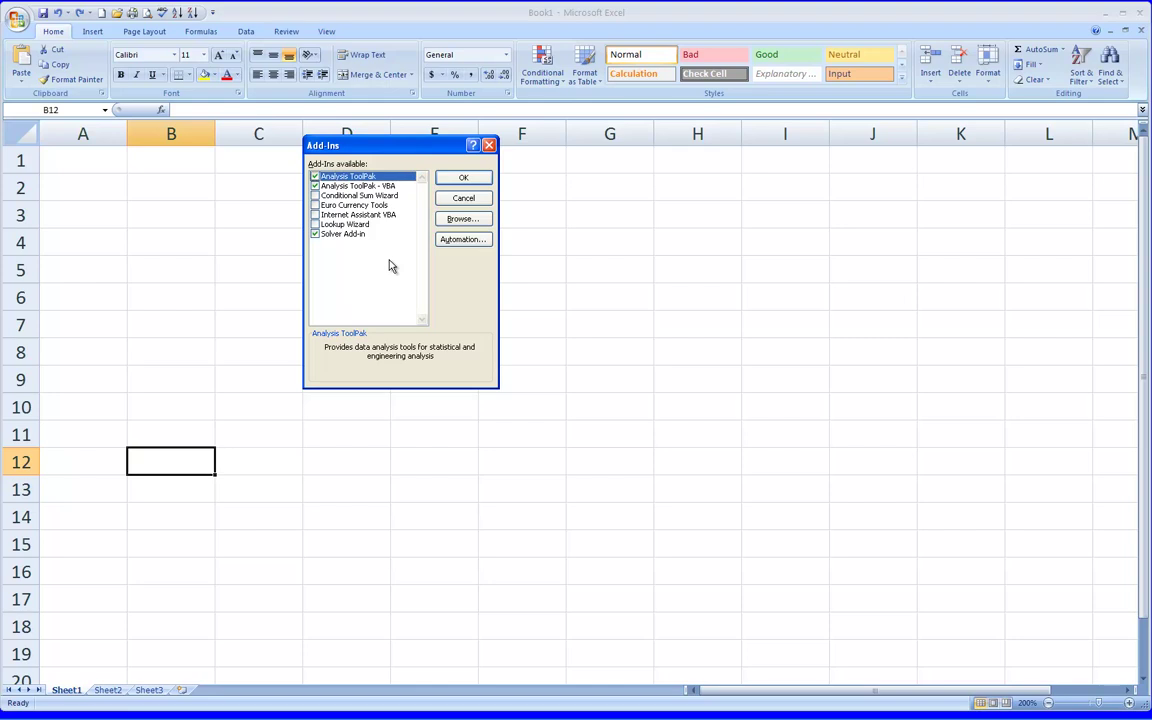
left_click(466, 176)
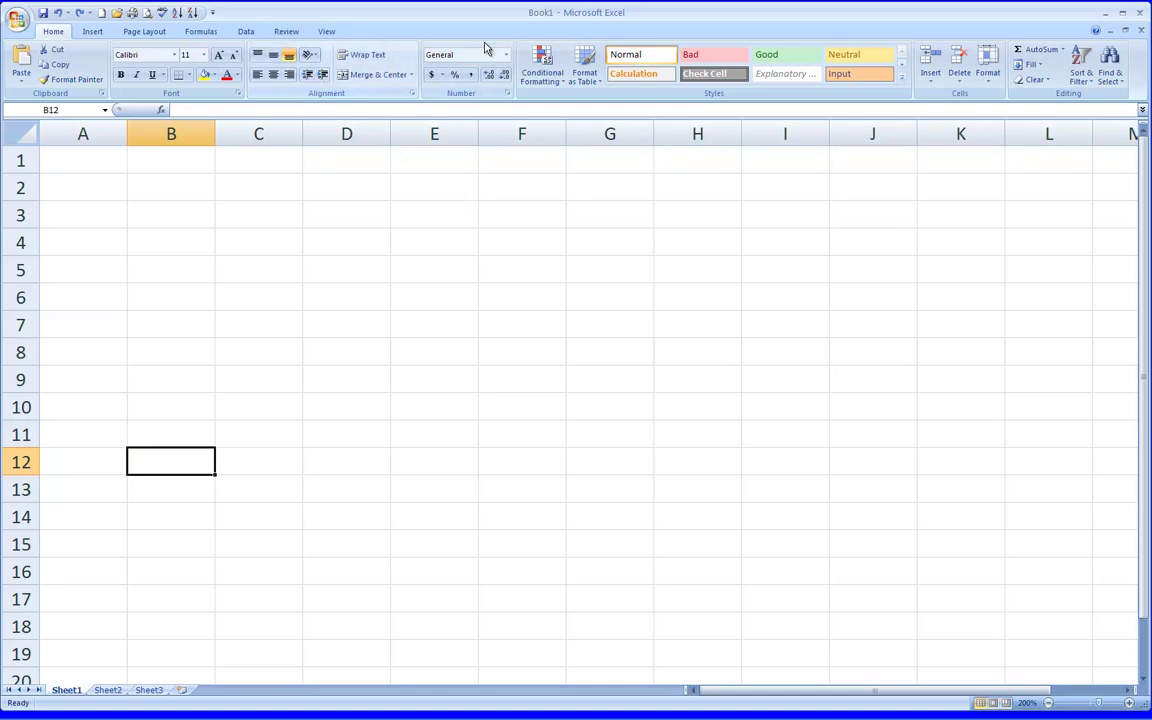
left_click(248, 31)
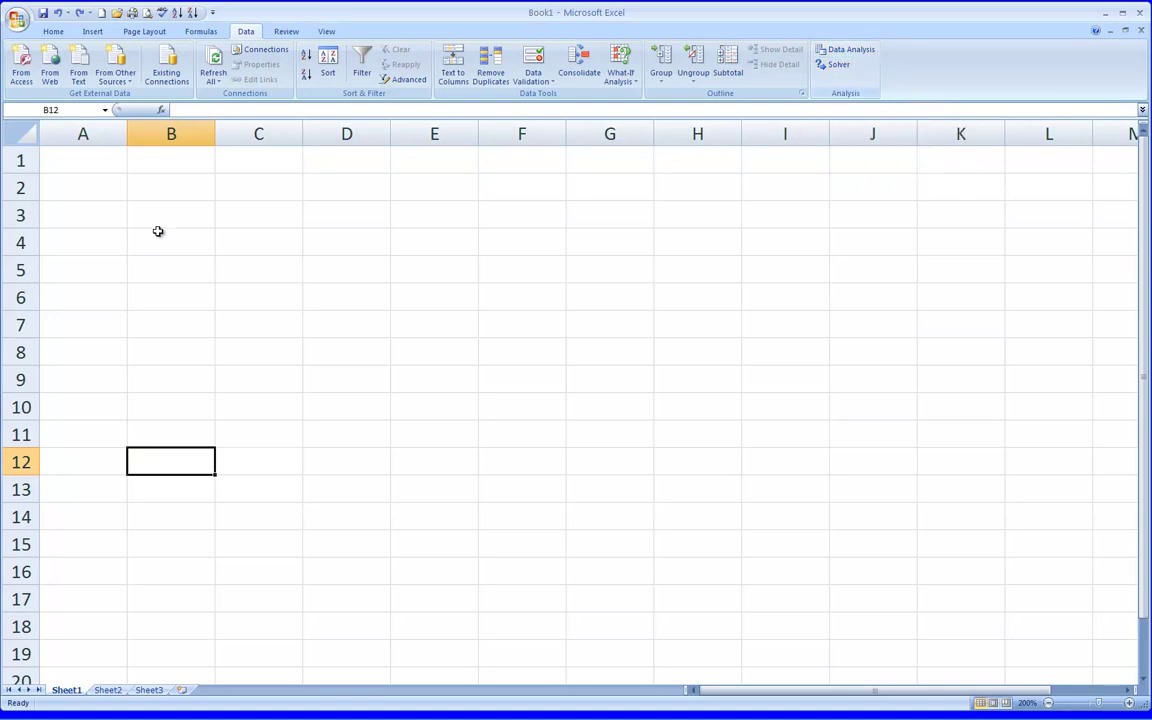
Enter the product headings Aqua-Spa in cell C5 and Hydro-Lux in cell D5
left_click(160, 198)
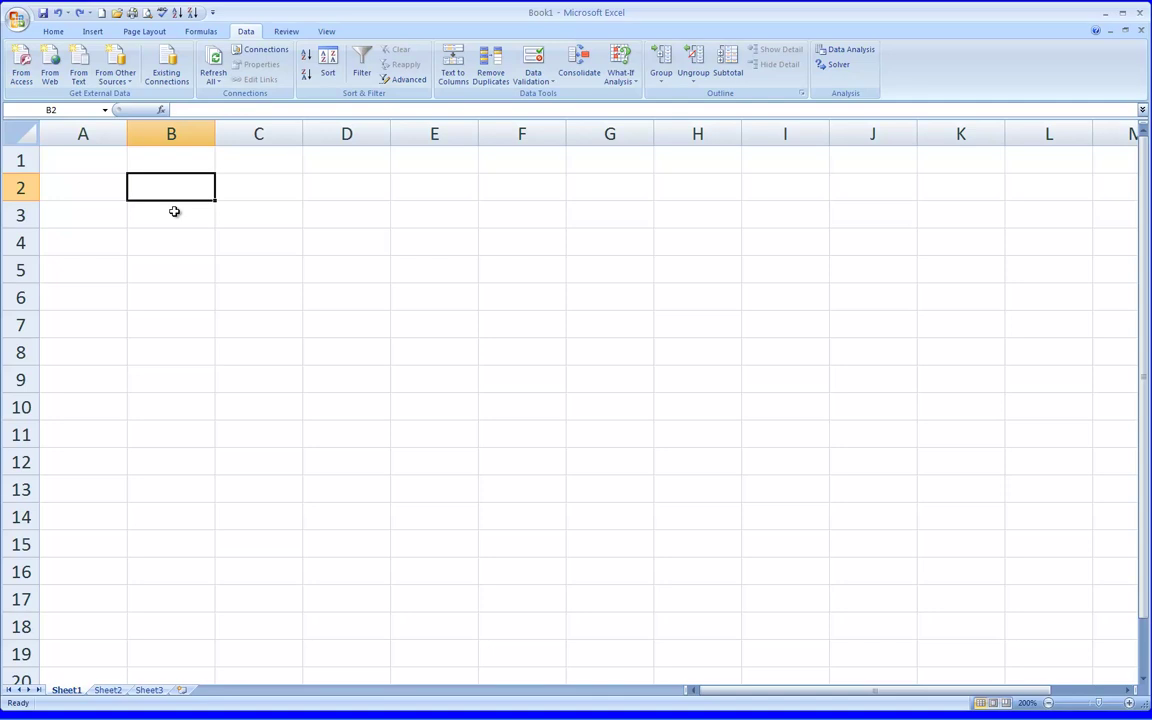
left_click(262, 241)
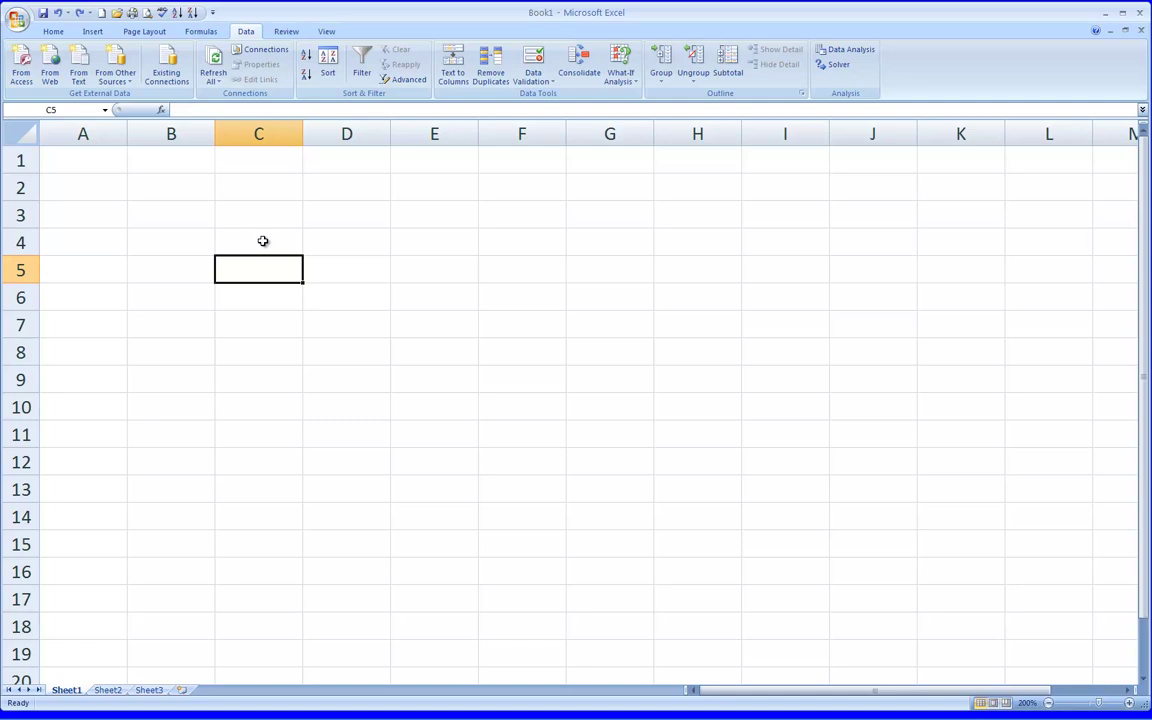
type("A")
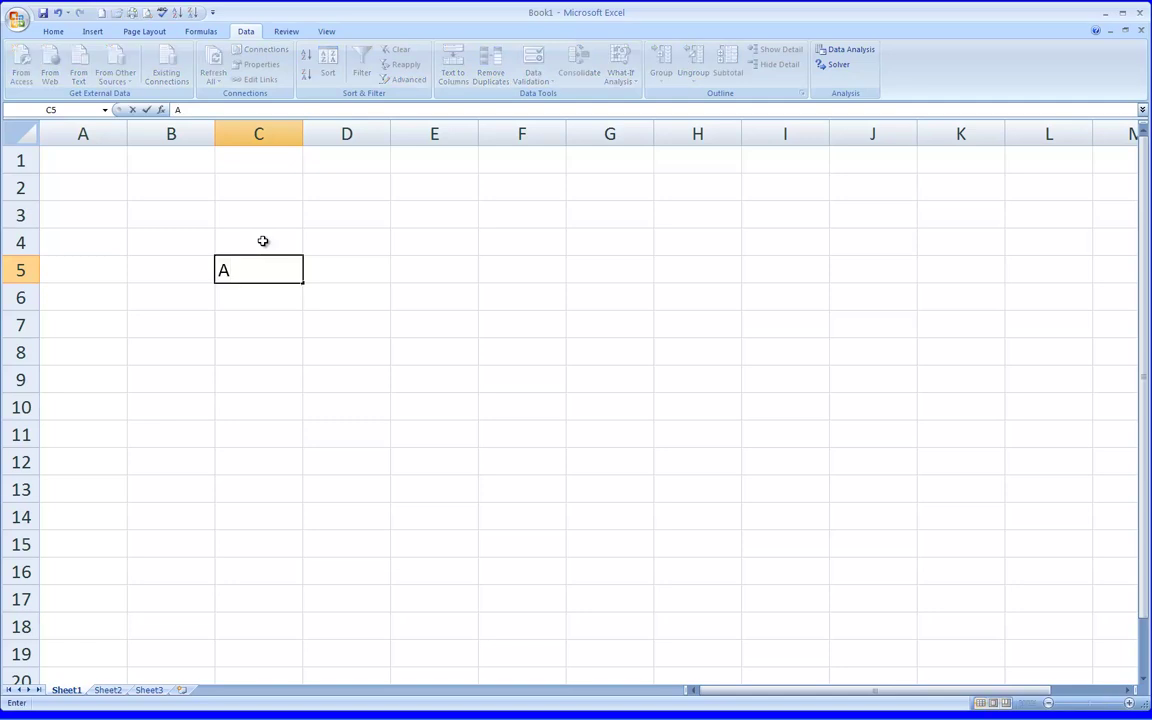
type("u")
key("BackSpace")
type("qua-Spa")
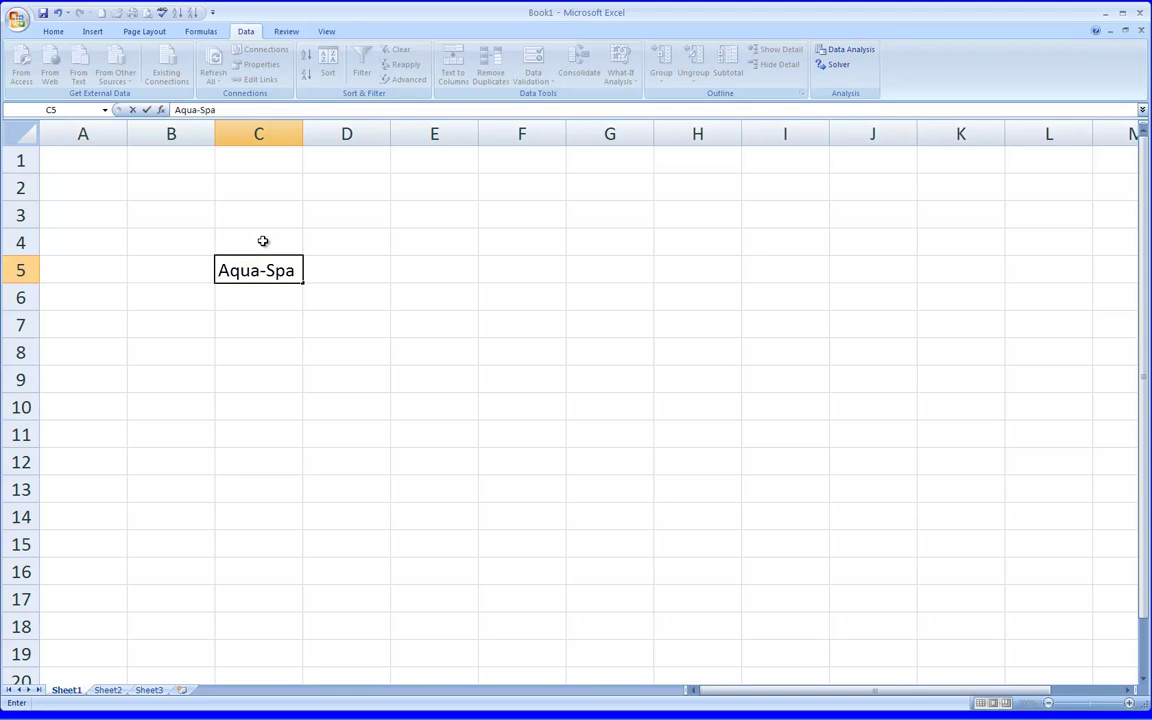
key("Tab")
type("Hy")
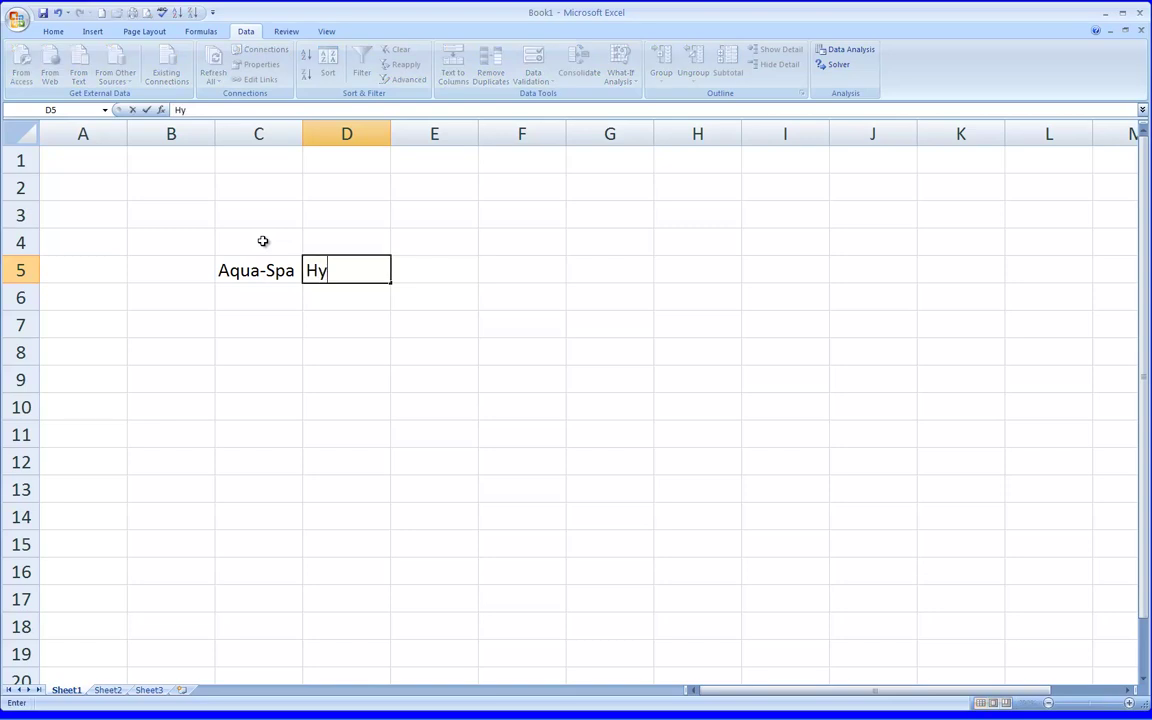
type("dro-Lux")
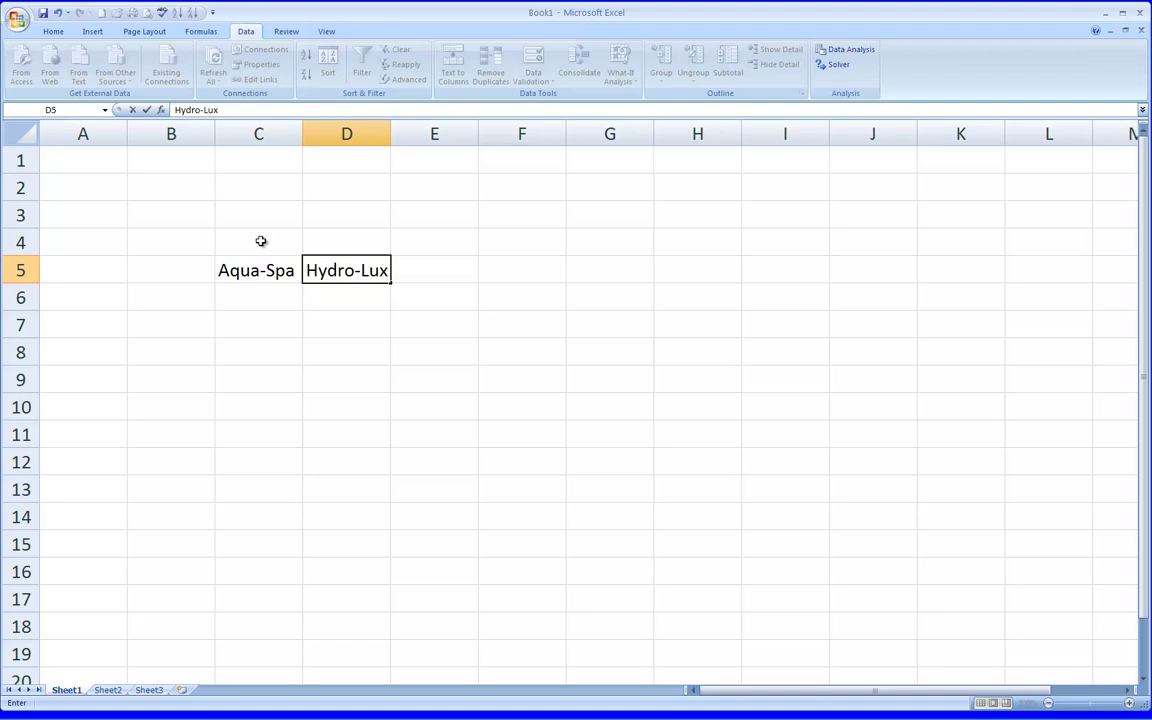
Enter the row labels "# to make" in B6 and "coefficient/unit profit" in B7, and widen column B to fit them
left_click(158, 296)
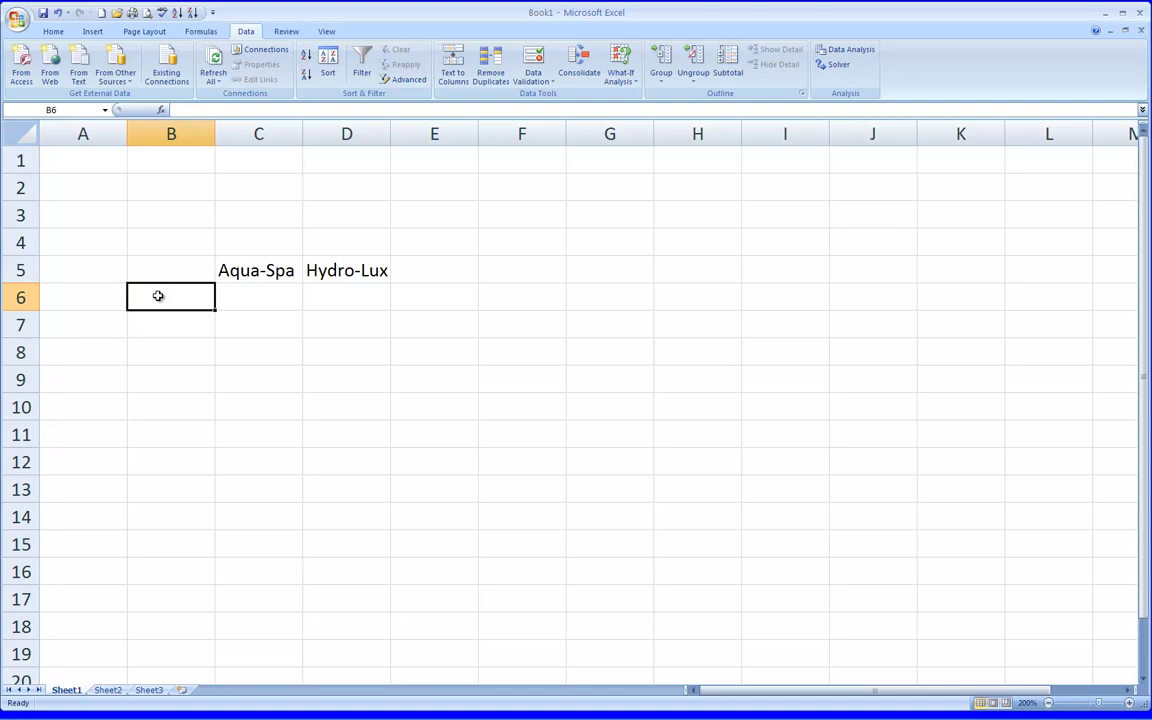
type("# to make")
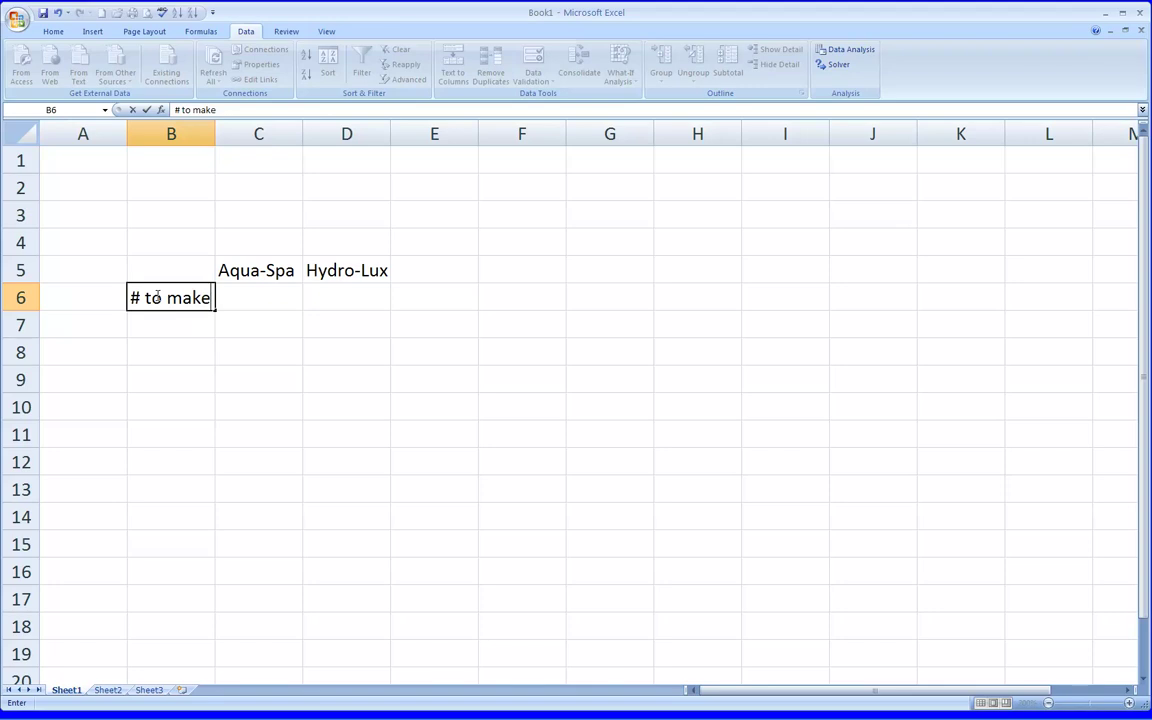
left_click(235, 292)
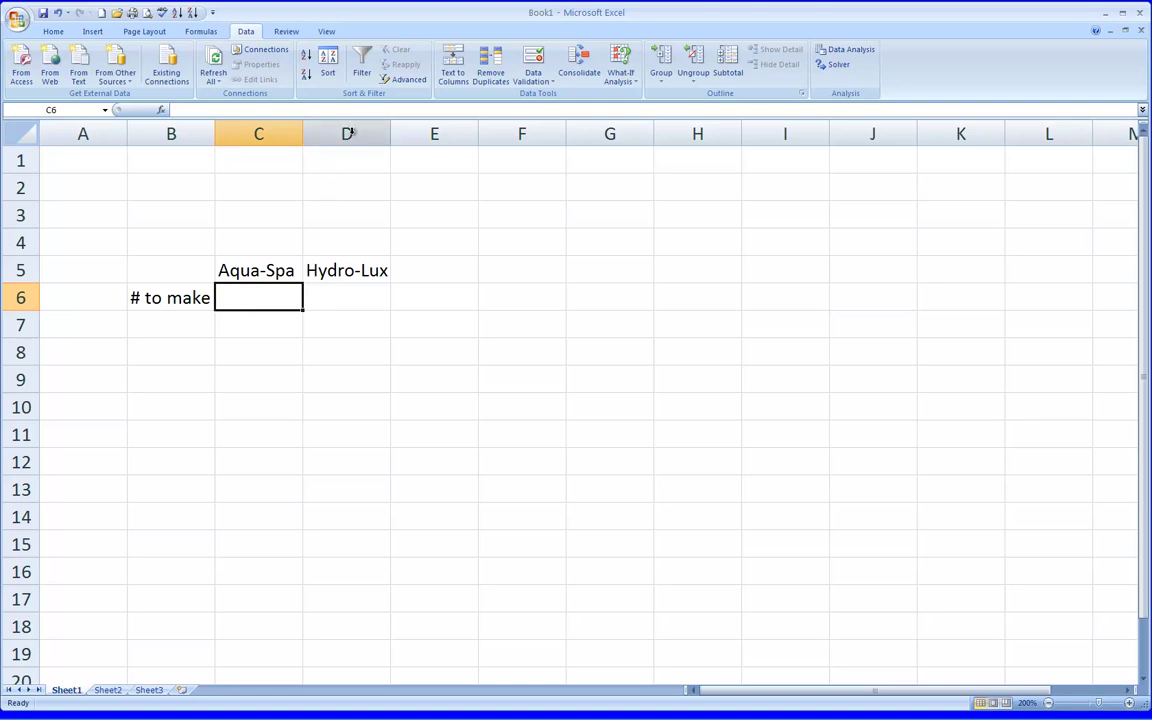
left_click(350, 298)
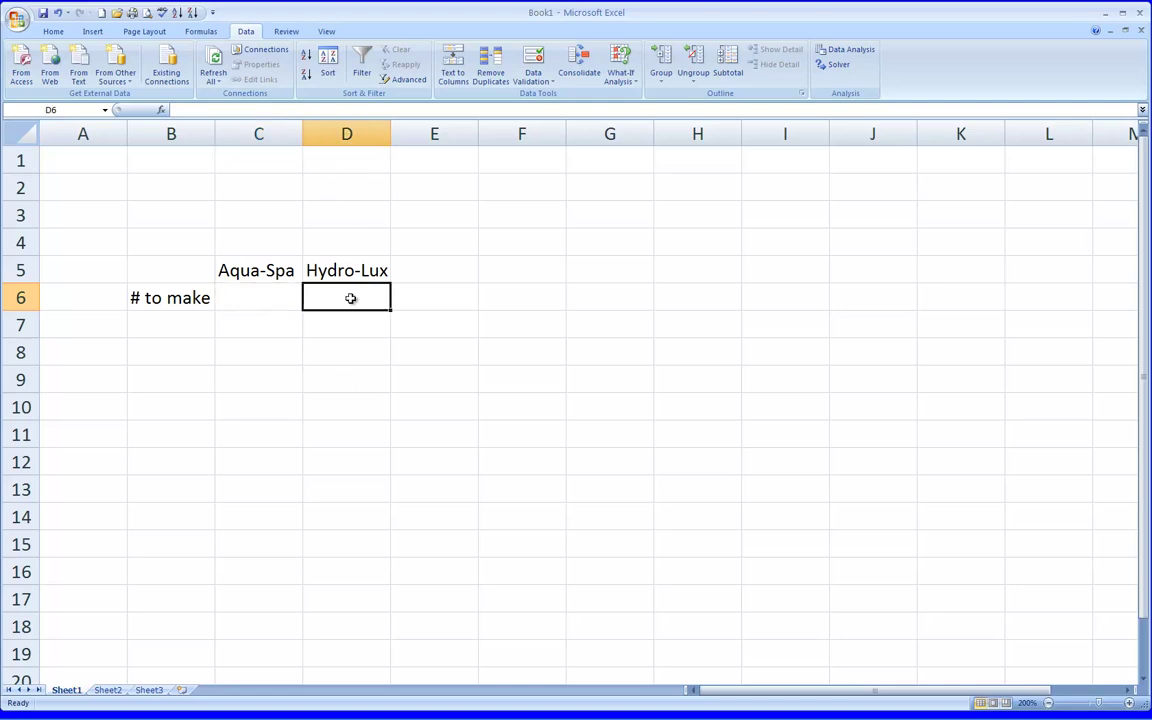
left_click(139, 328)
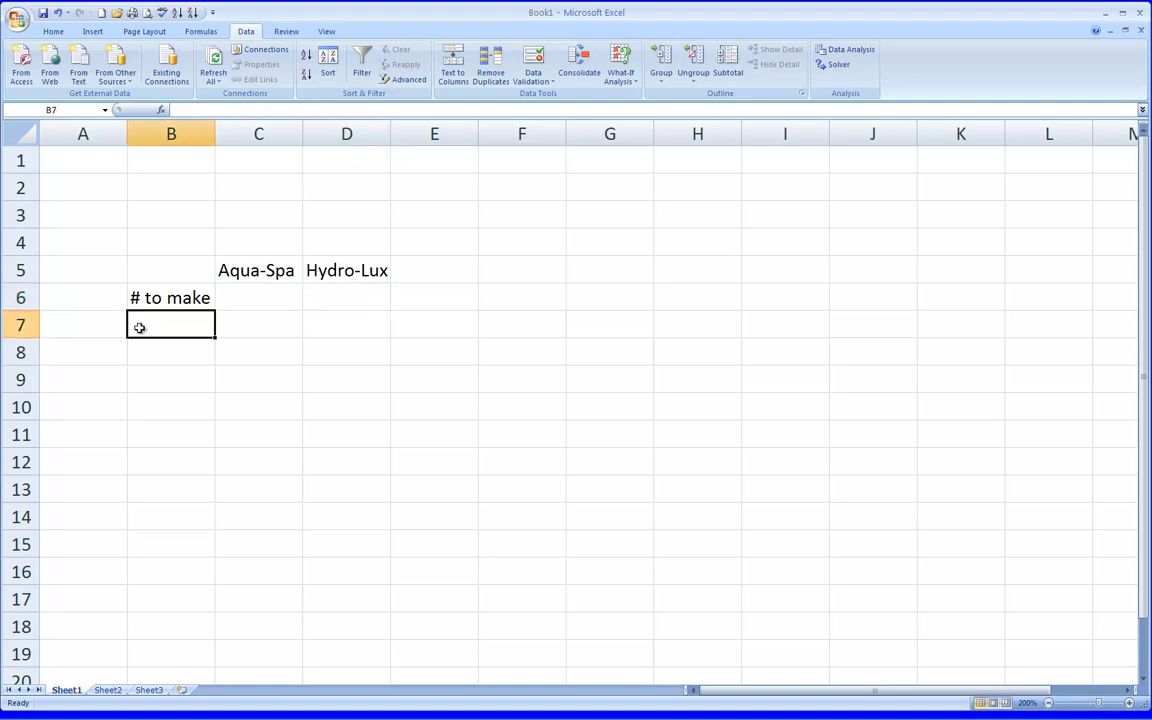
type("coef")
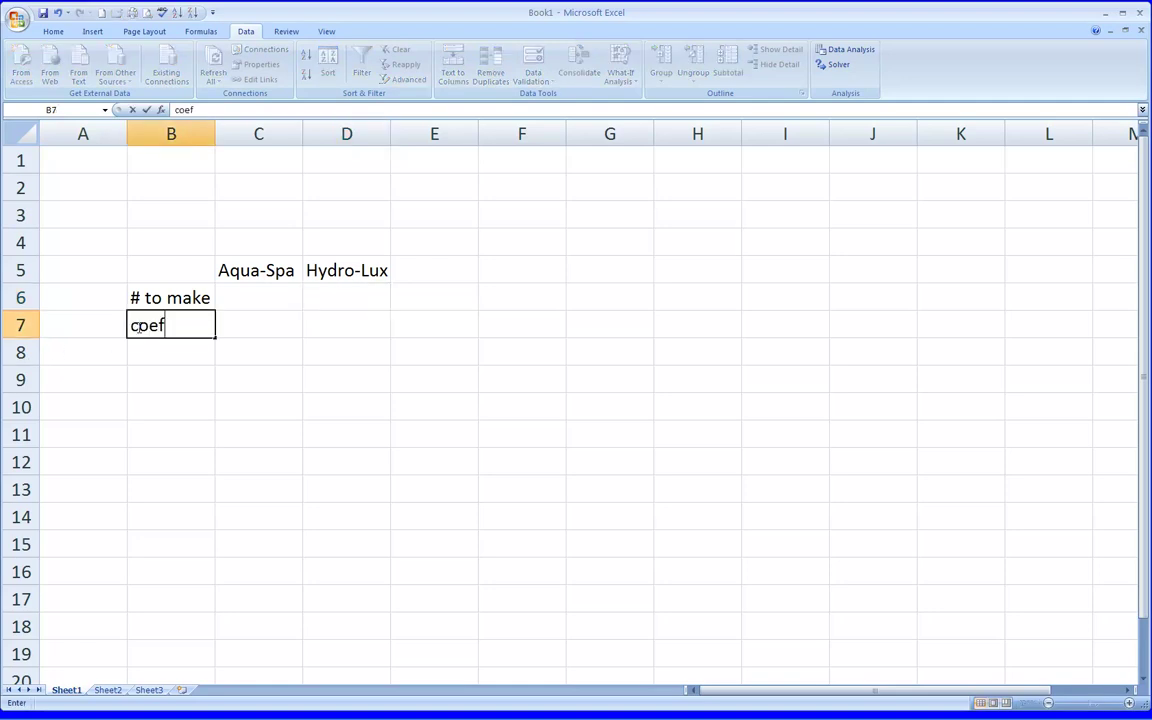
type("ficient/")
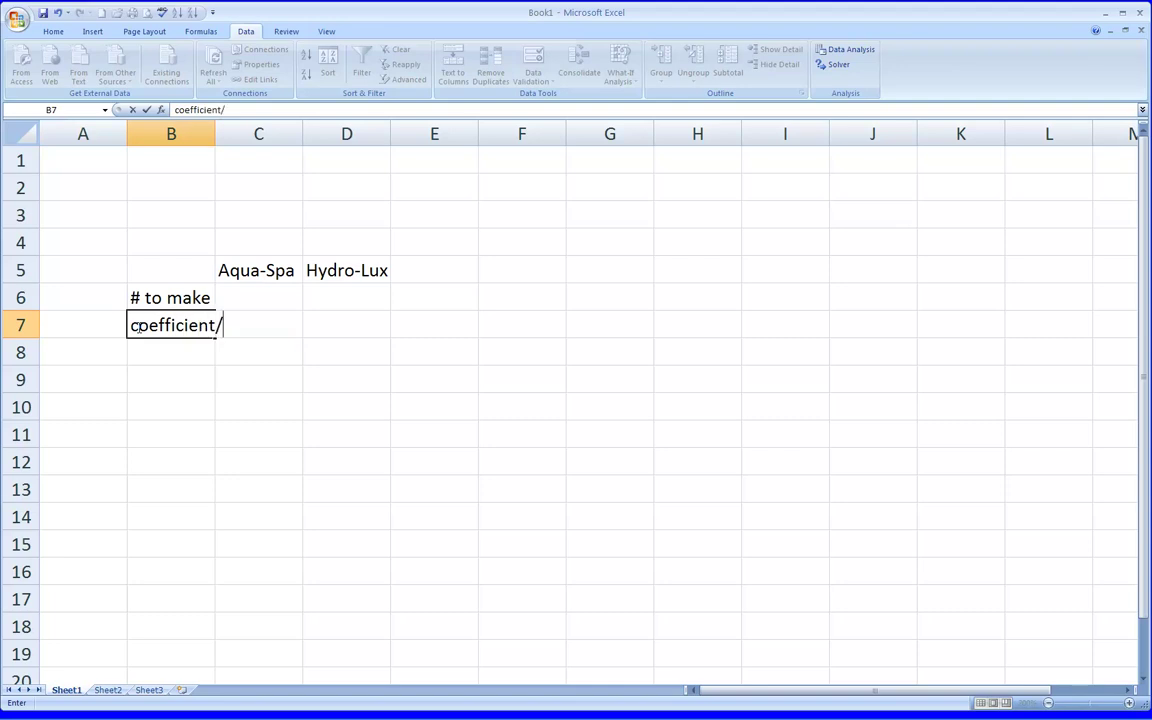
type("unit profit")
key("Return")
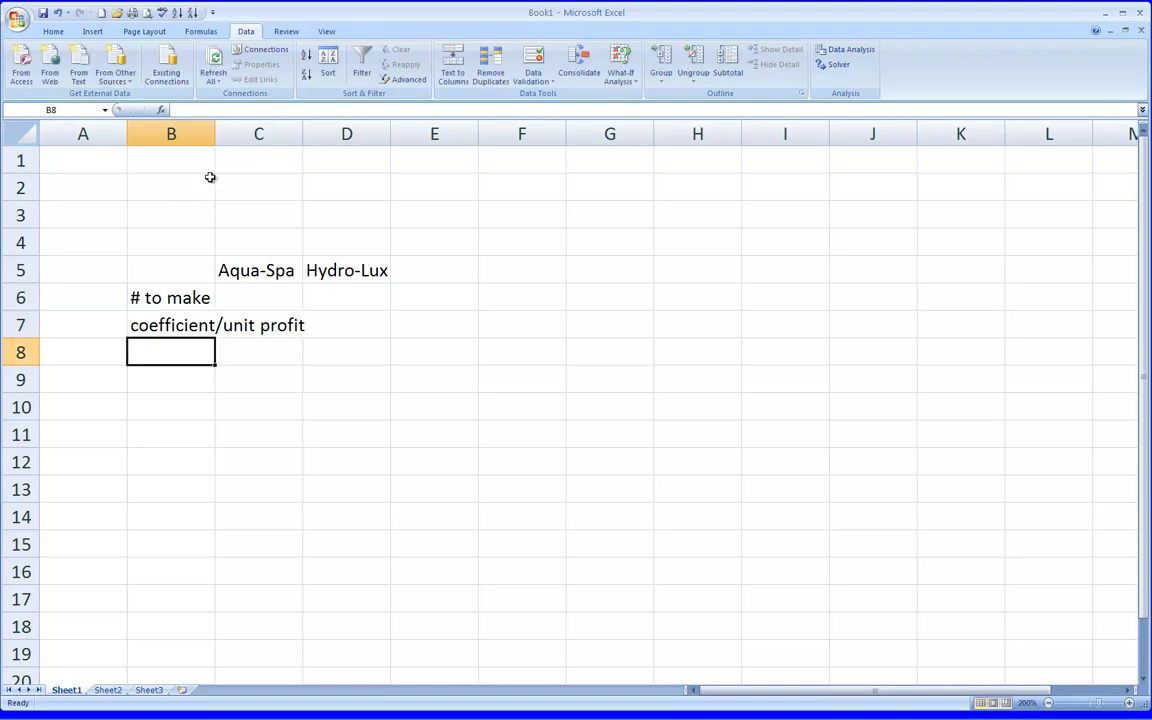
left_click_drag(216, 134, 306, 130)
Enter the unit profits: $350 for Aqua-Spa in C7 and $300 for Hydro-Lux in D7
left_click(335, 326)
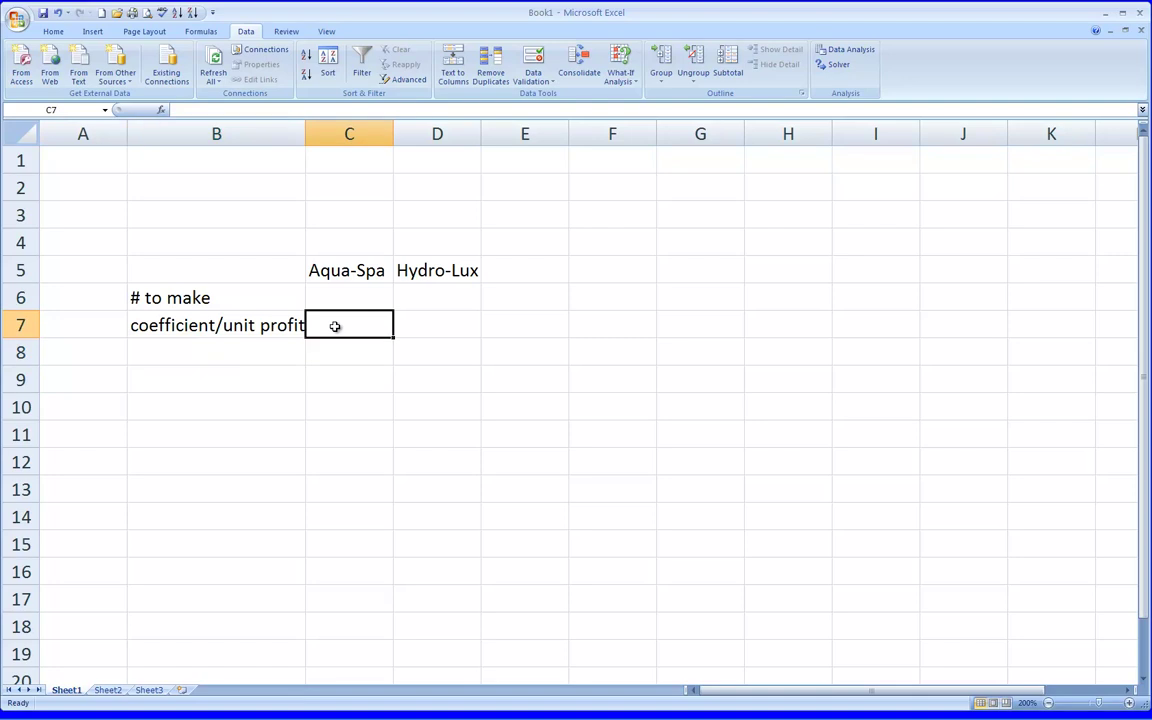
type("$350")
key("Return")
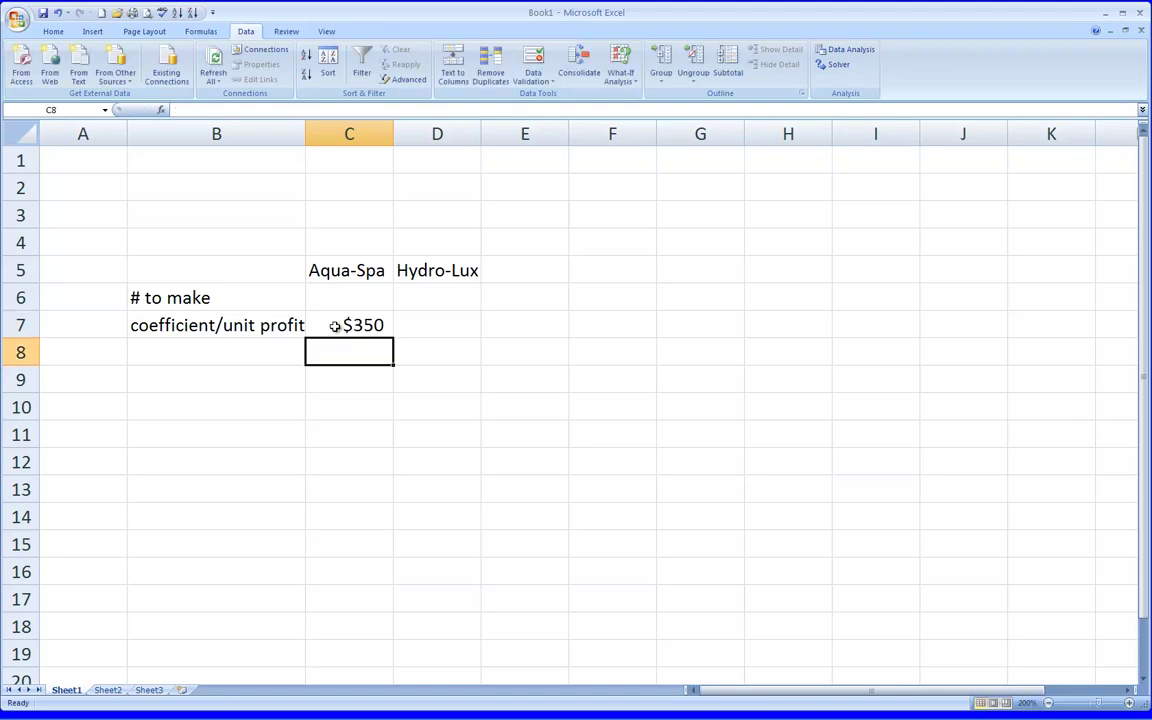
left_click(454, 321)
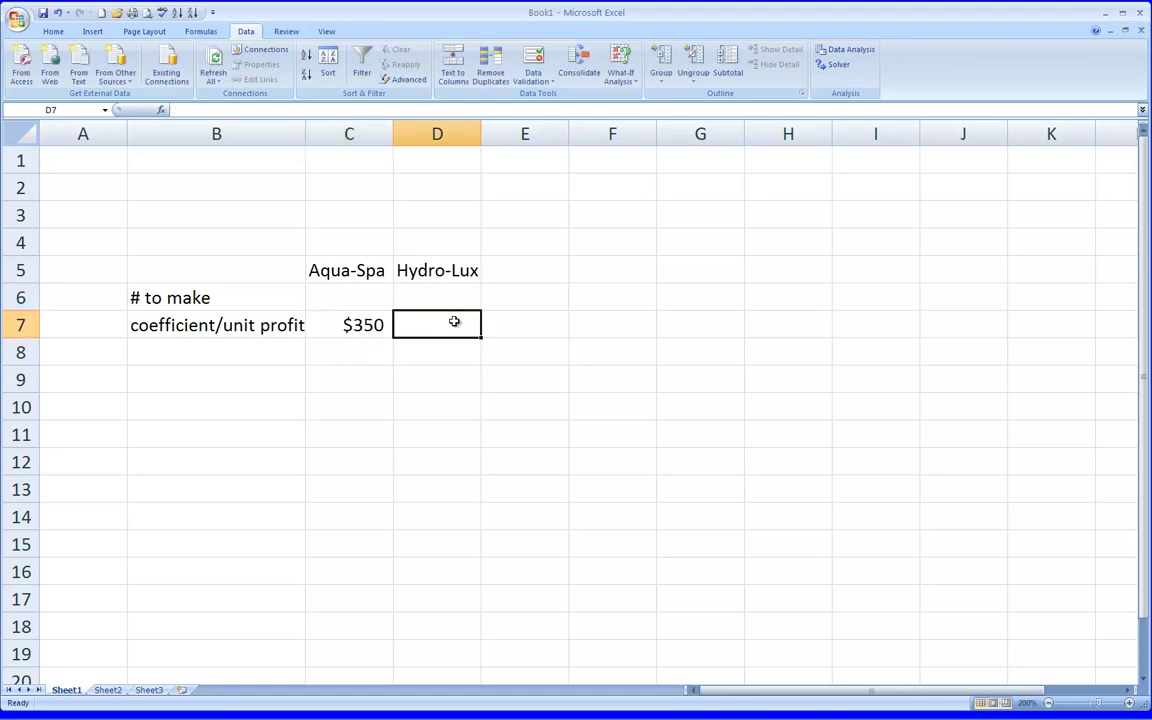
type("$300")
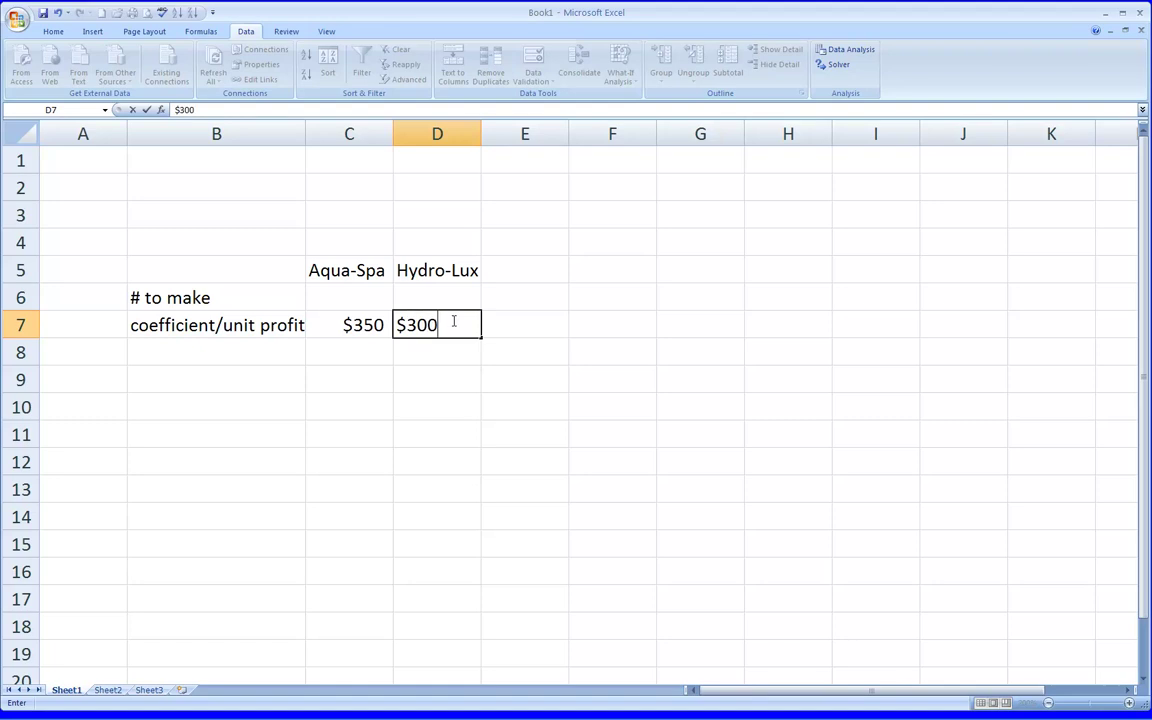
key("Return")
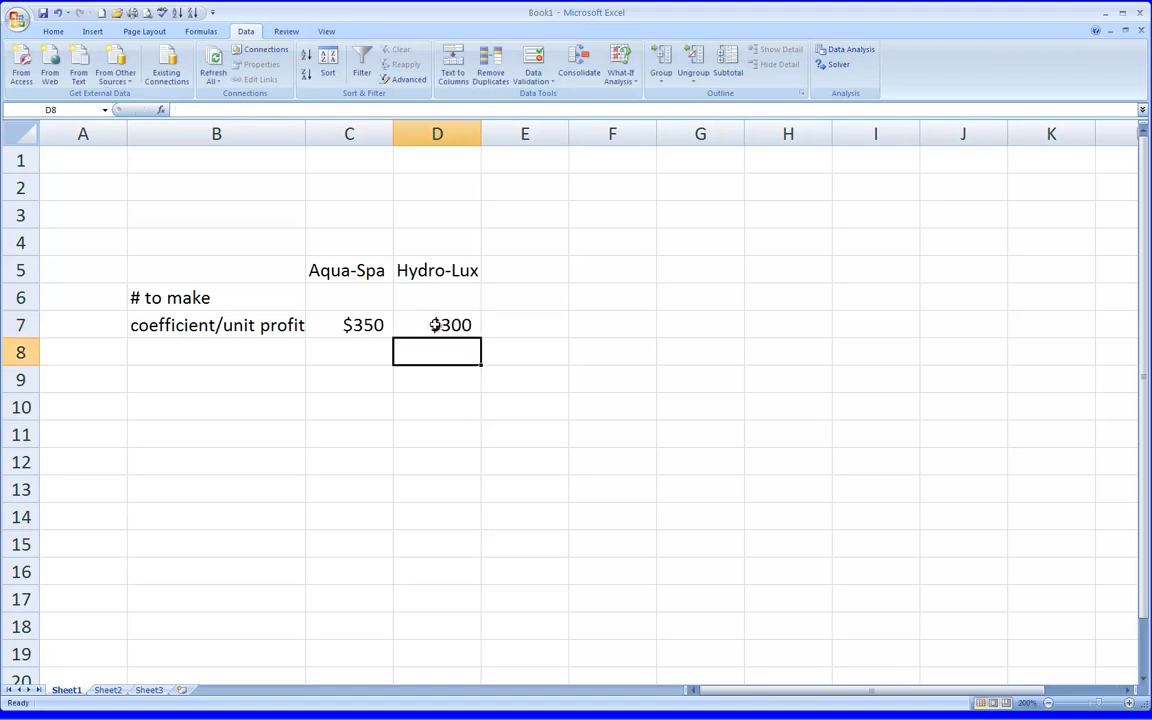
Center the contents of cells C6:D7 horizontally
left_click(325, 300)
left_click_drag(325, 300, 450, 318)
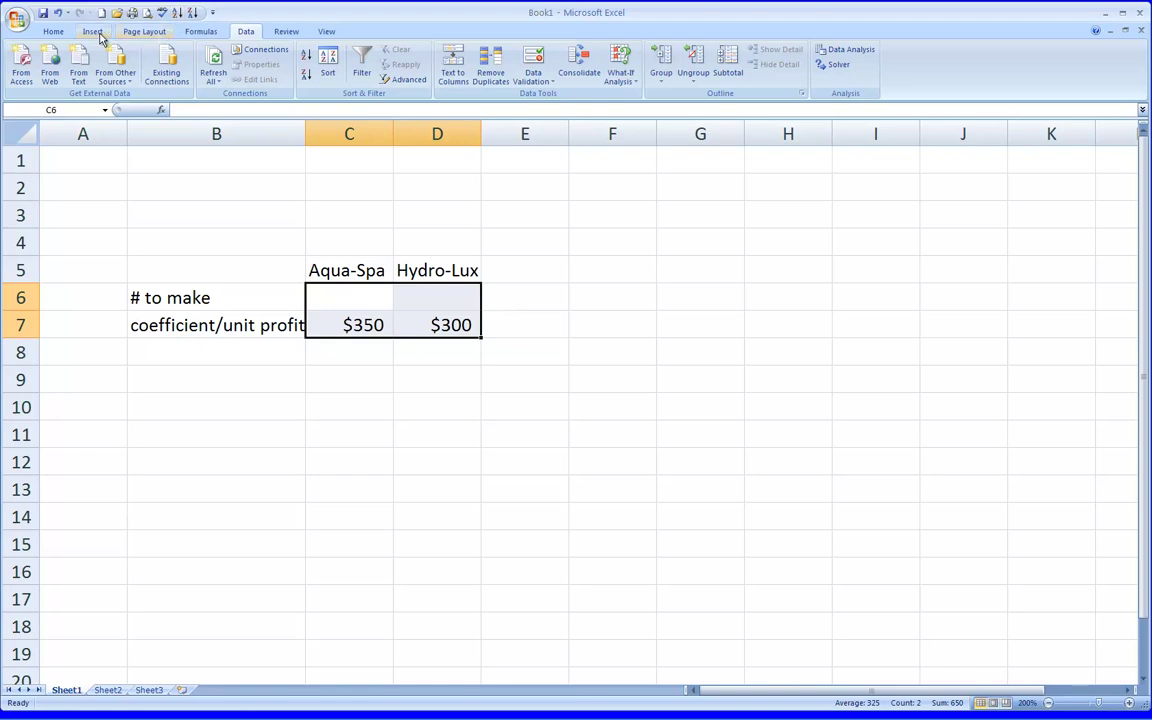
left_click(54, 31)
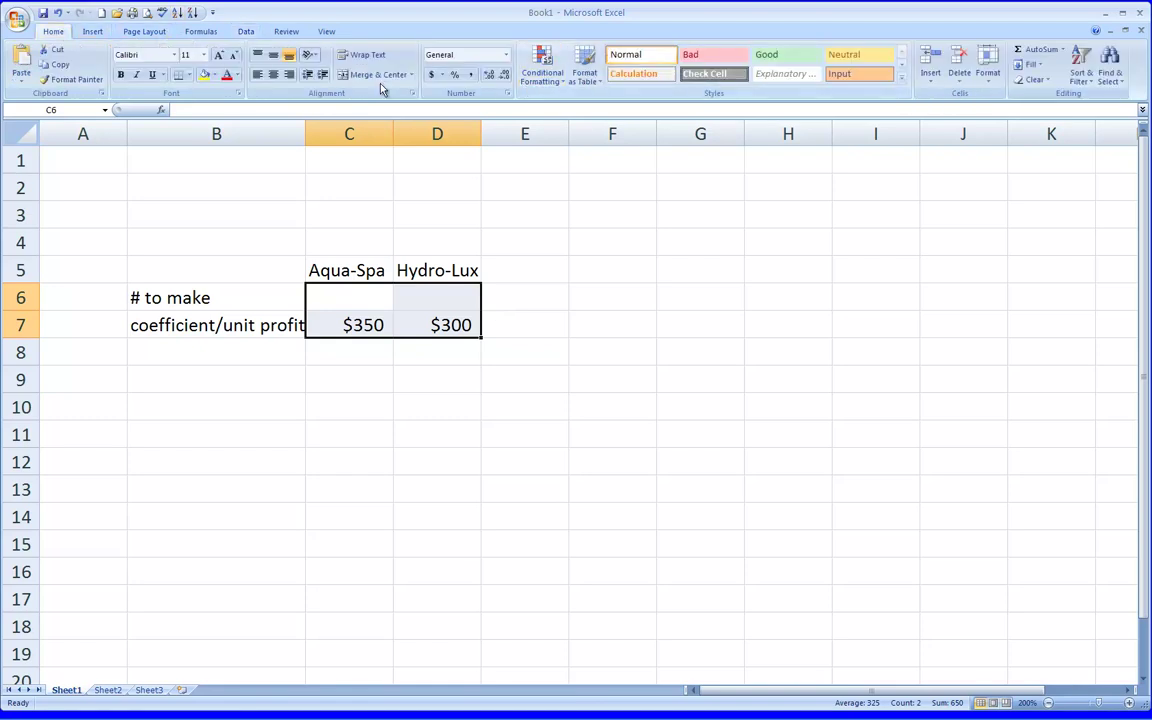
left_click(273, 75)
Enter the heading "Profit" in cell E6 and center the whole of column E
left_click(517, 325)
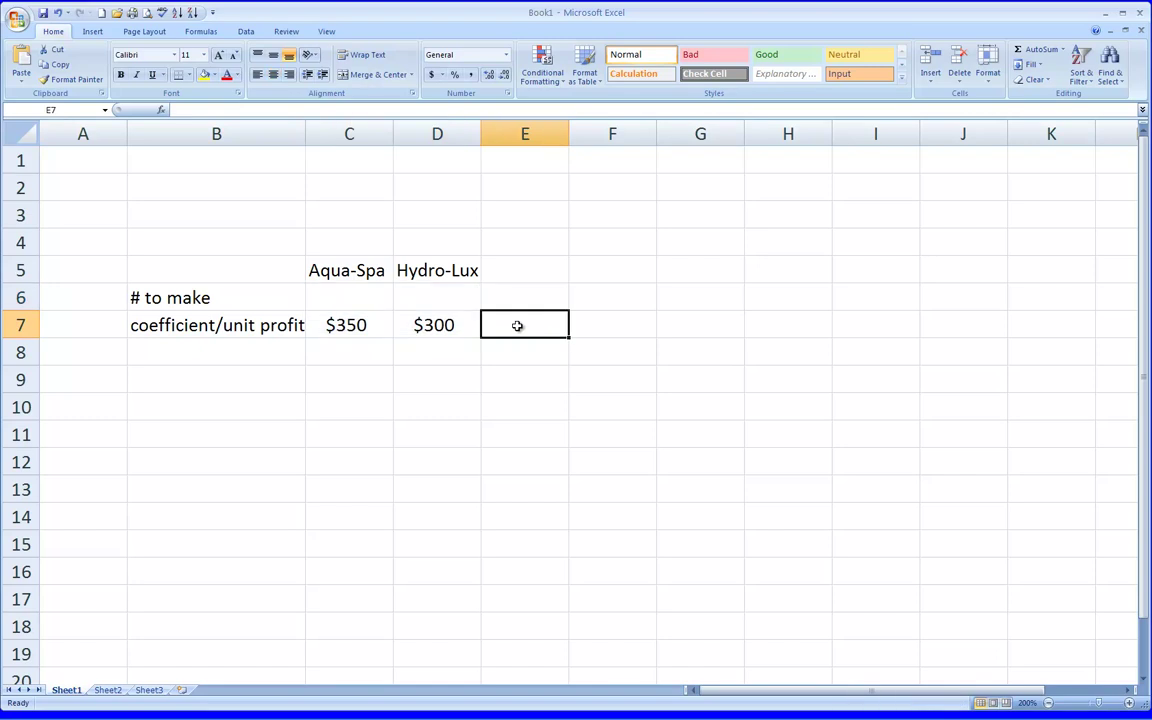
left_click(528, 299)
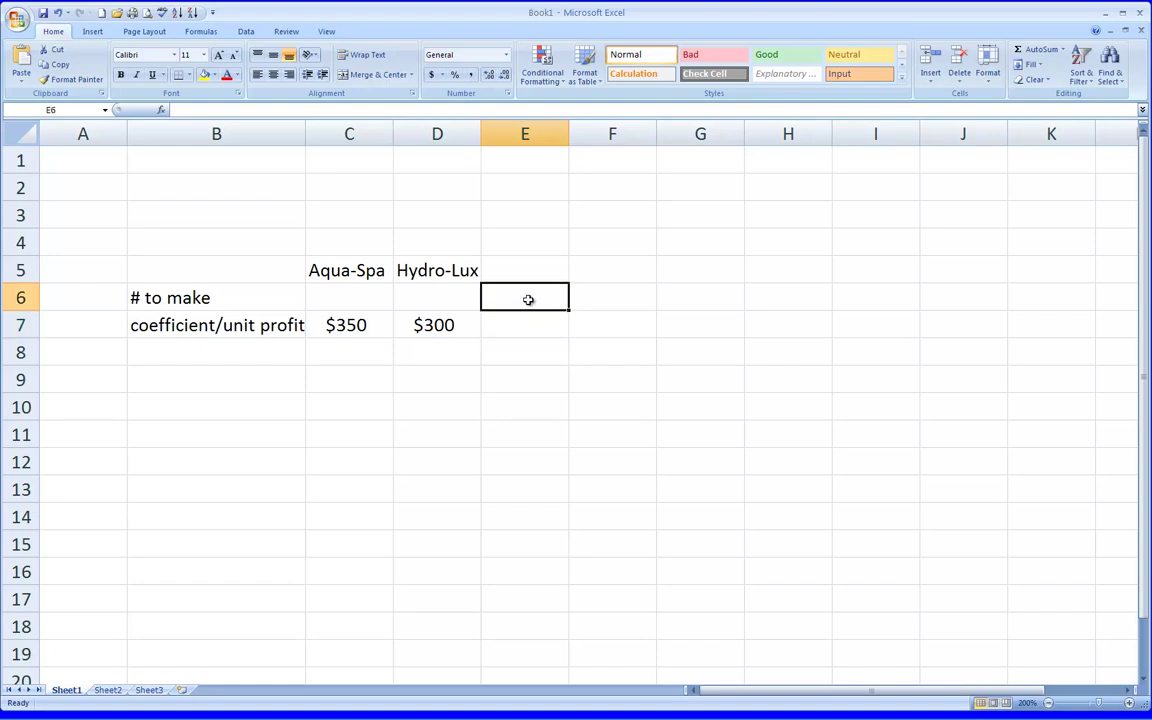
type("Profit")
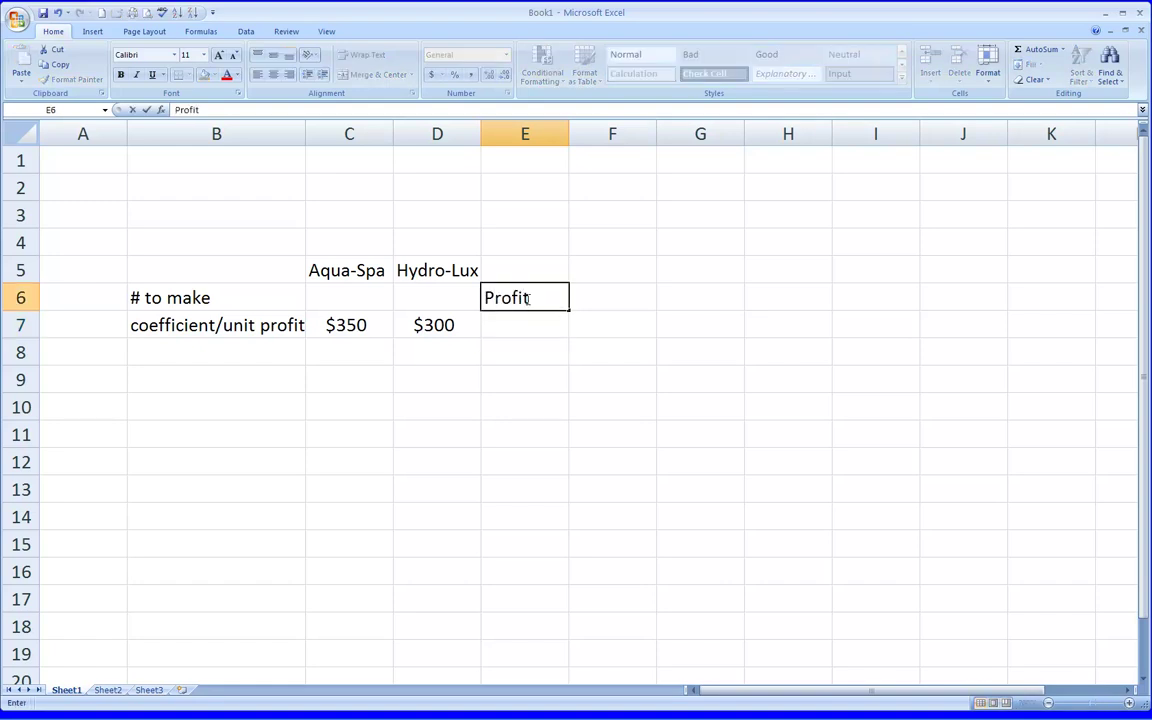
key("Return")
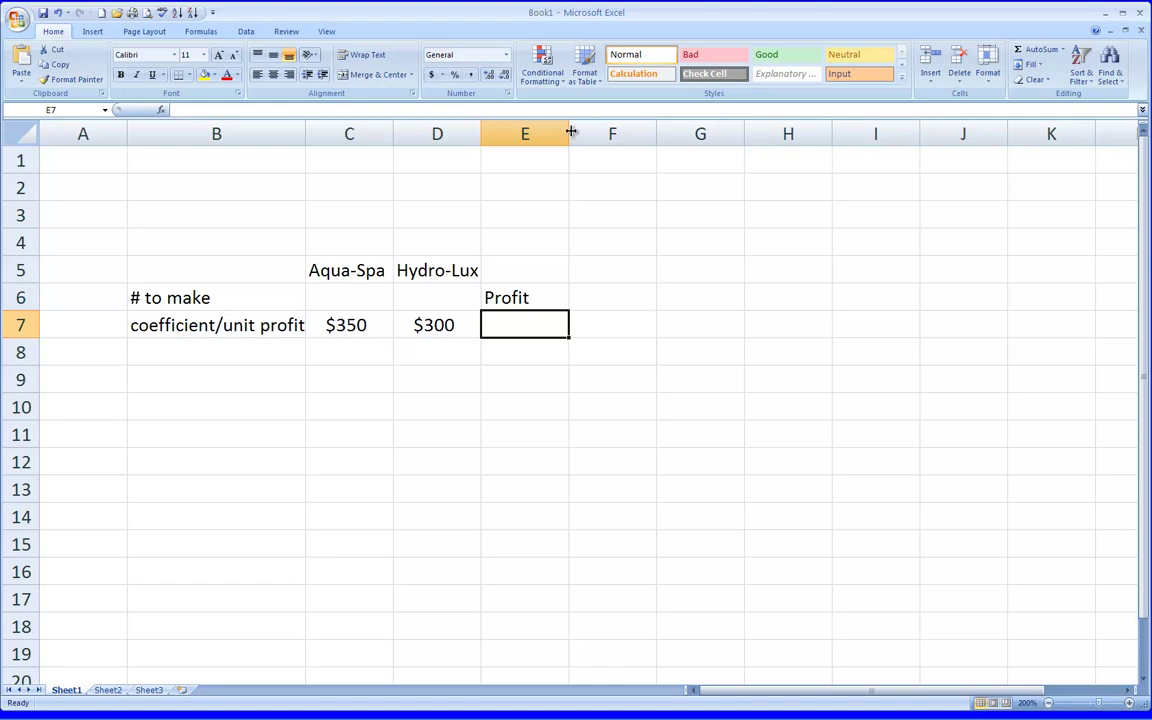
left_click(536, 124)
left_click(273, 75)
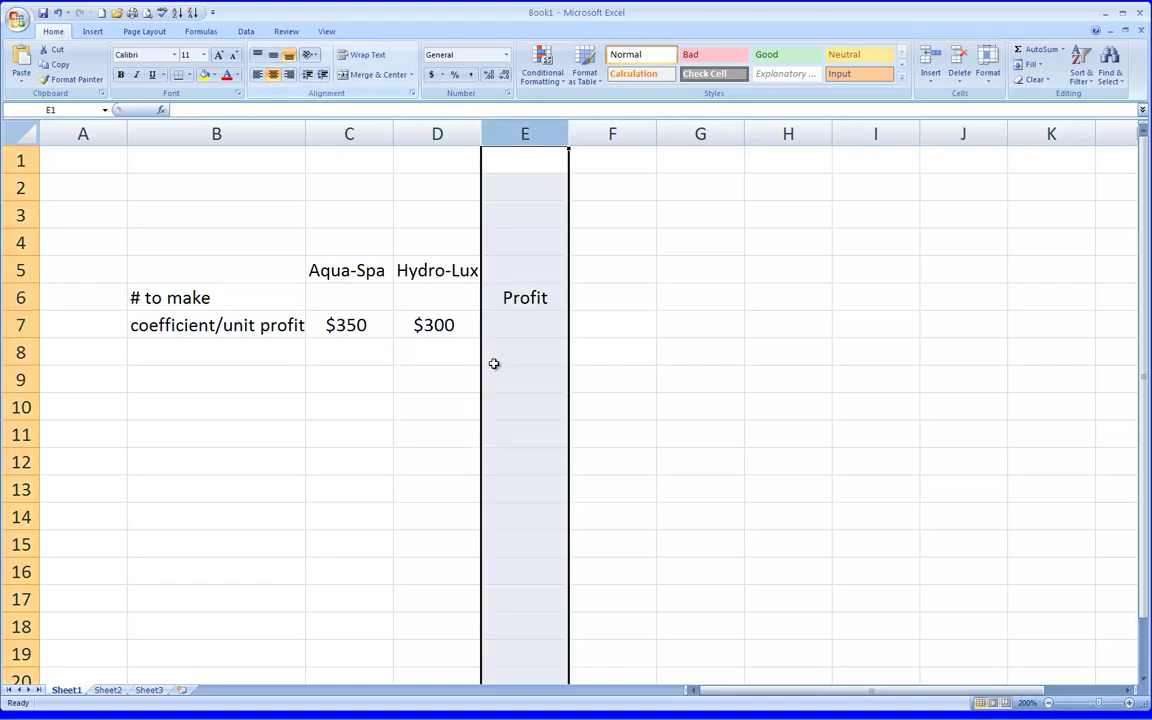
Enter the total profit formula =C7*C6+D7*D6 in cell E7 under the Profit heading
left_click(530, 325)
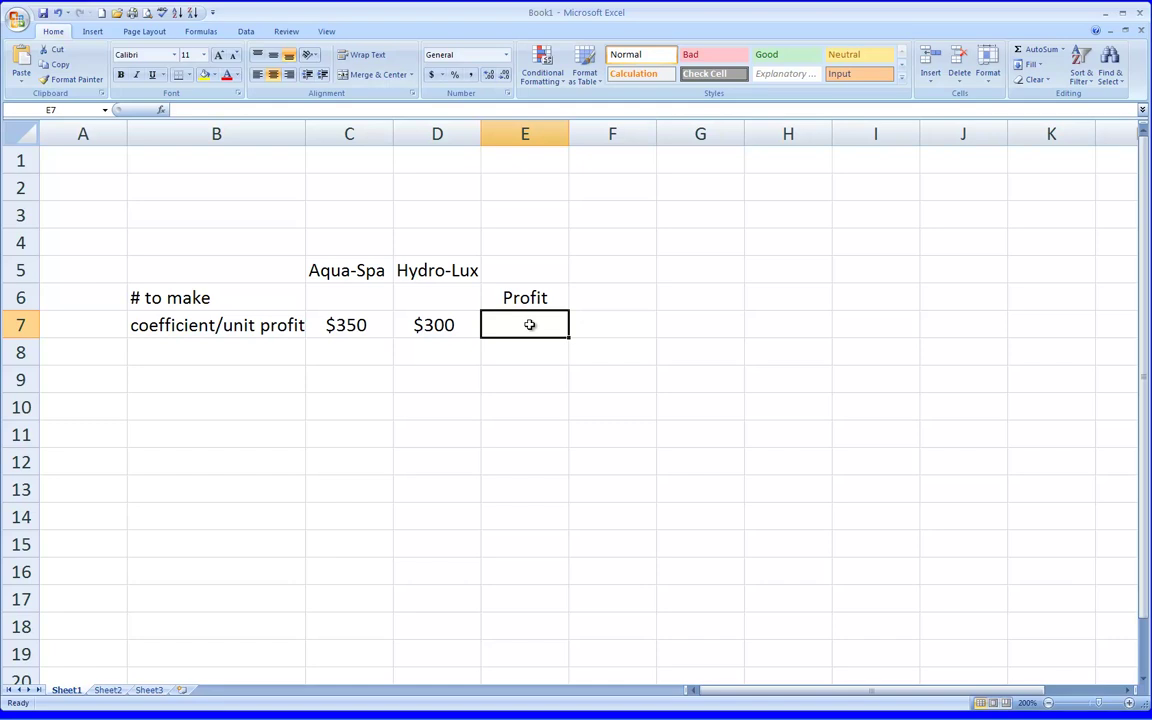
type("=")
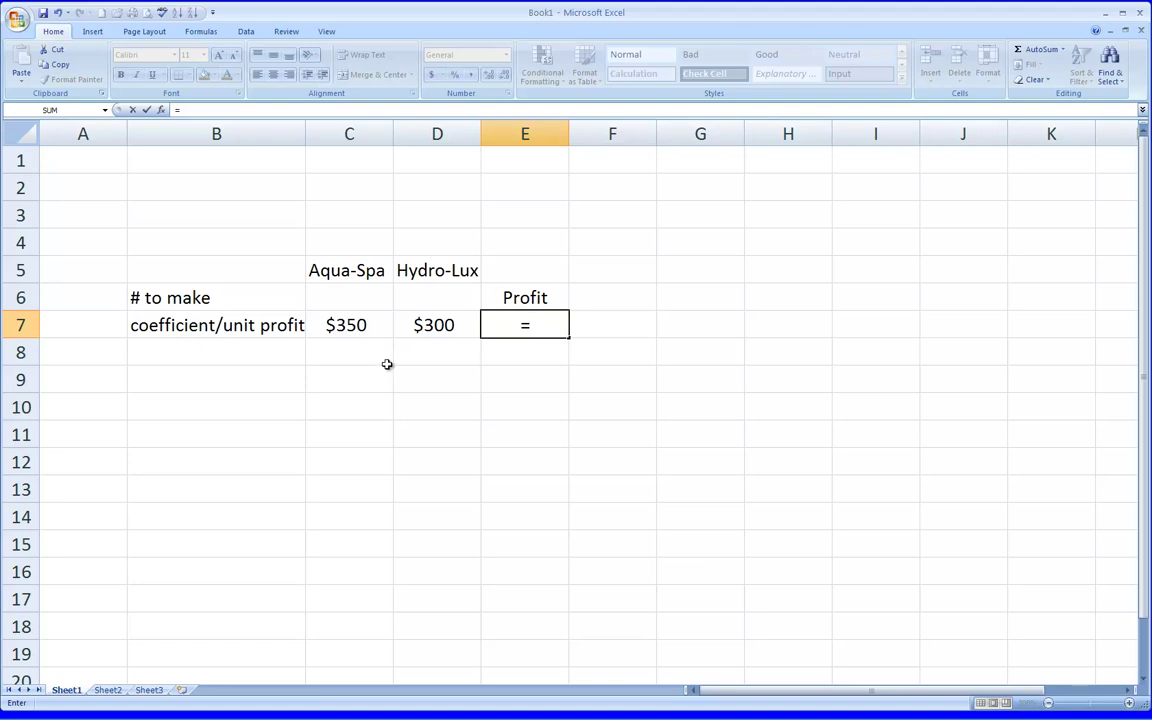
left_click(348, 326)
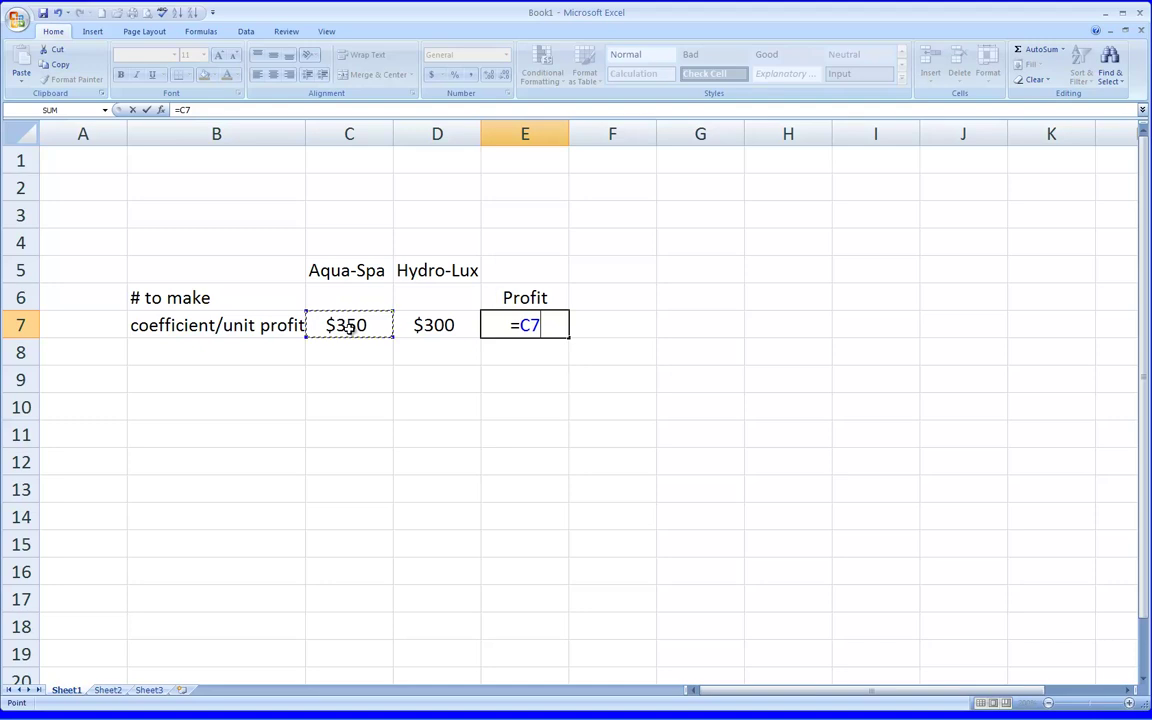
type("*")
left_click(344, 298)
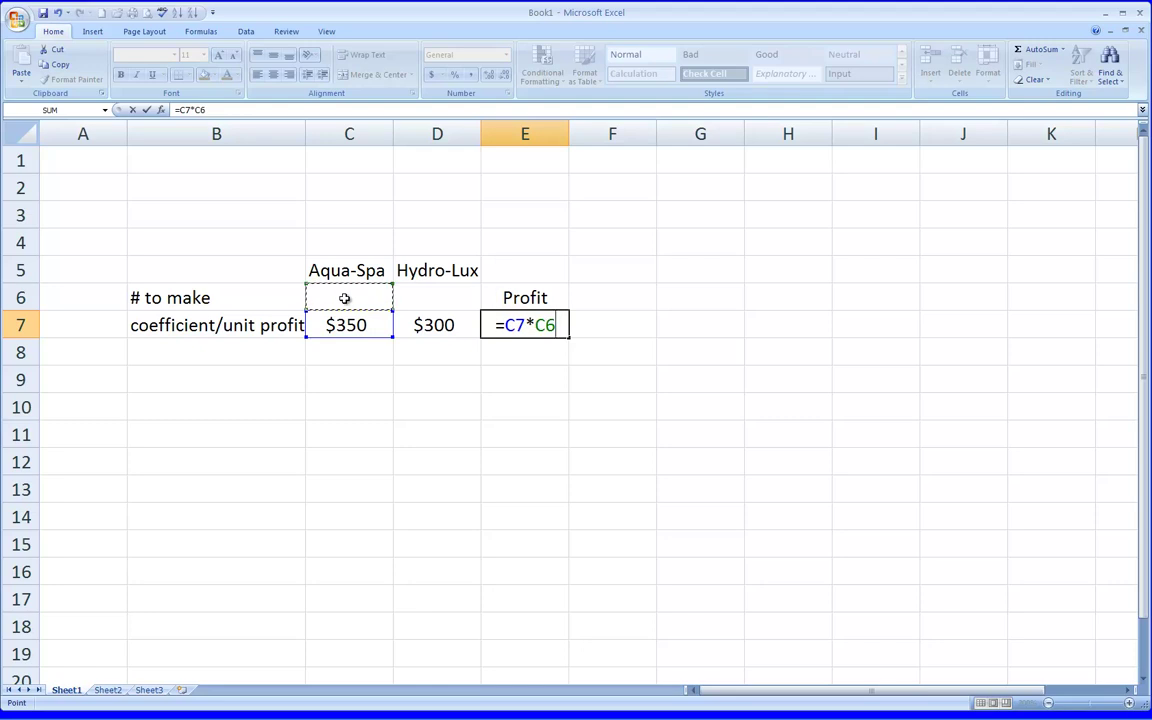
type("+")
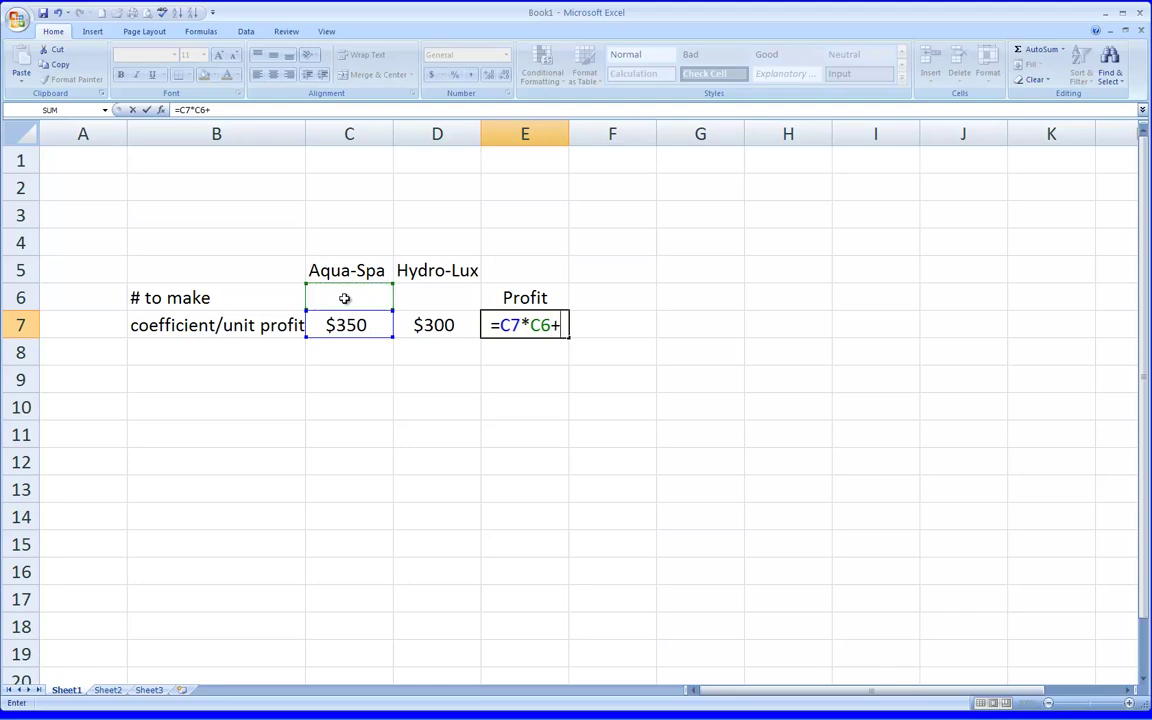
left_click(424, 328)
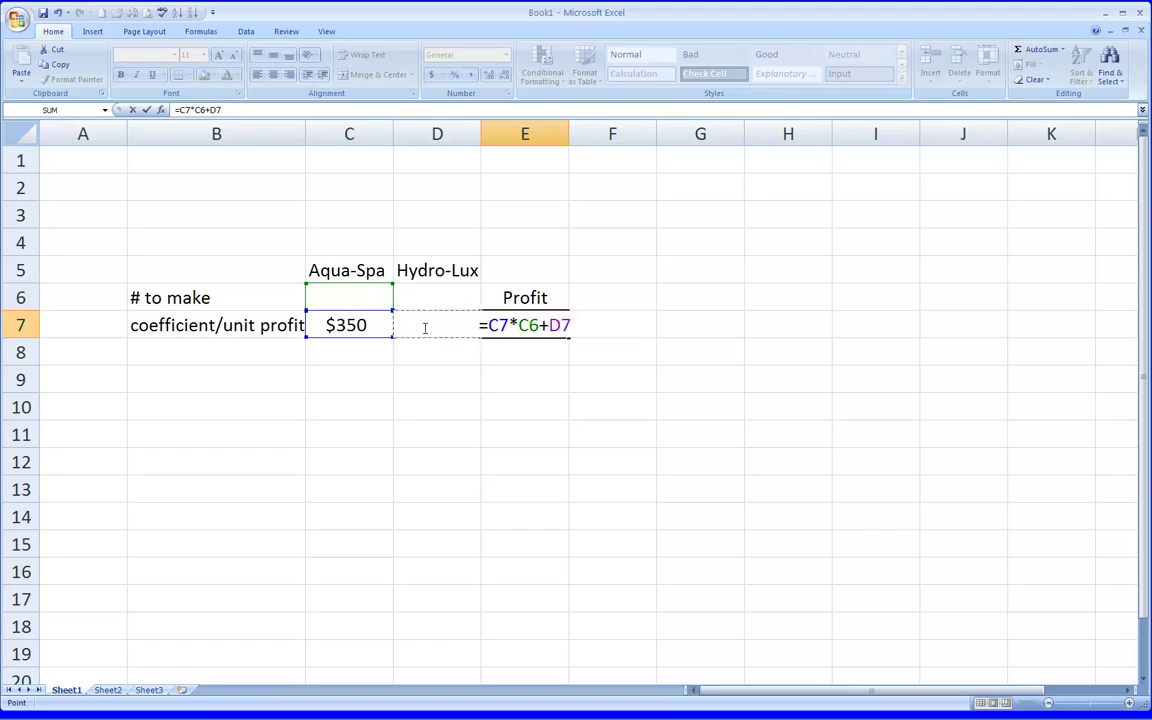
type("*")
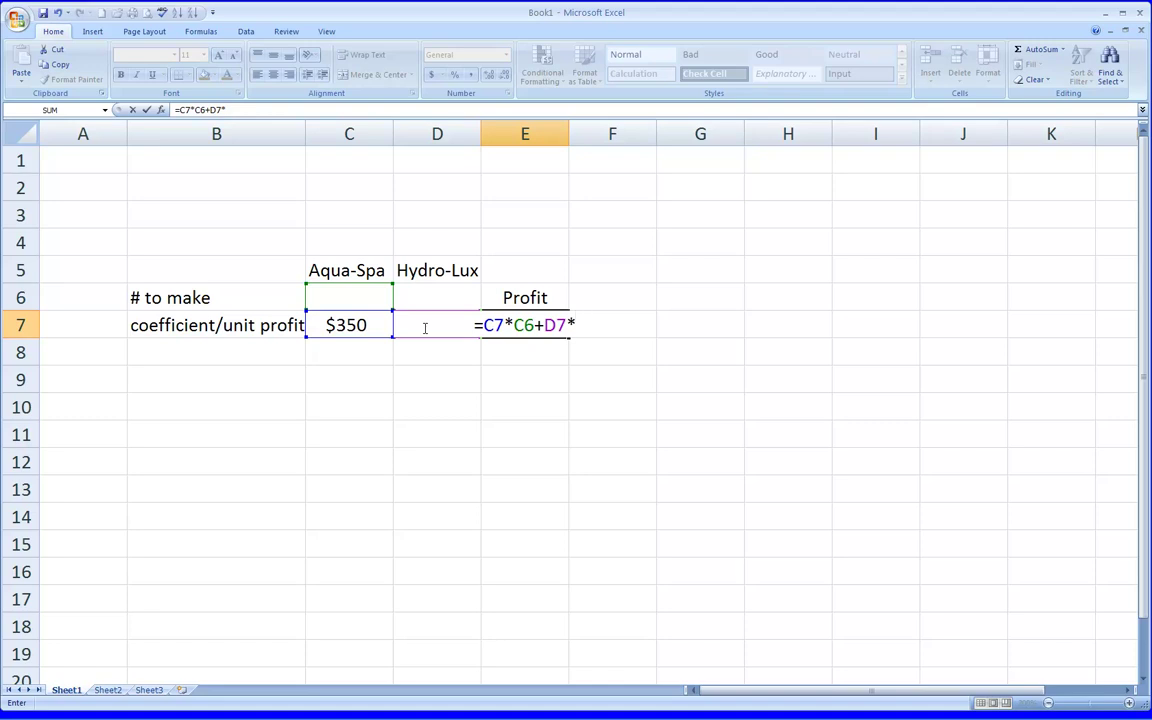
left_click(428, 291)
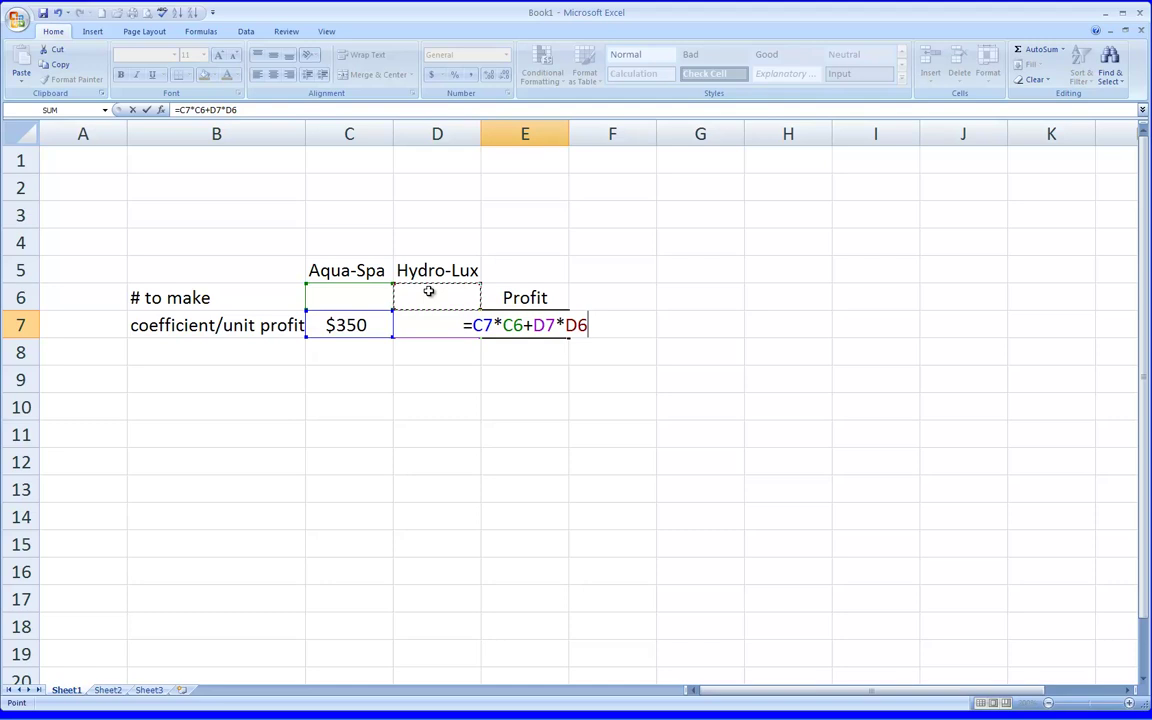
key("Return")
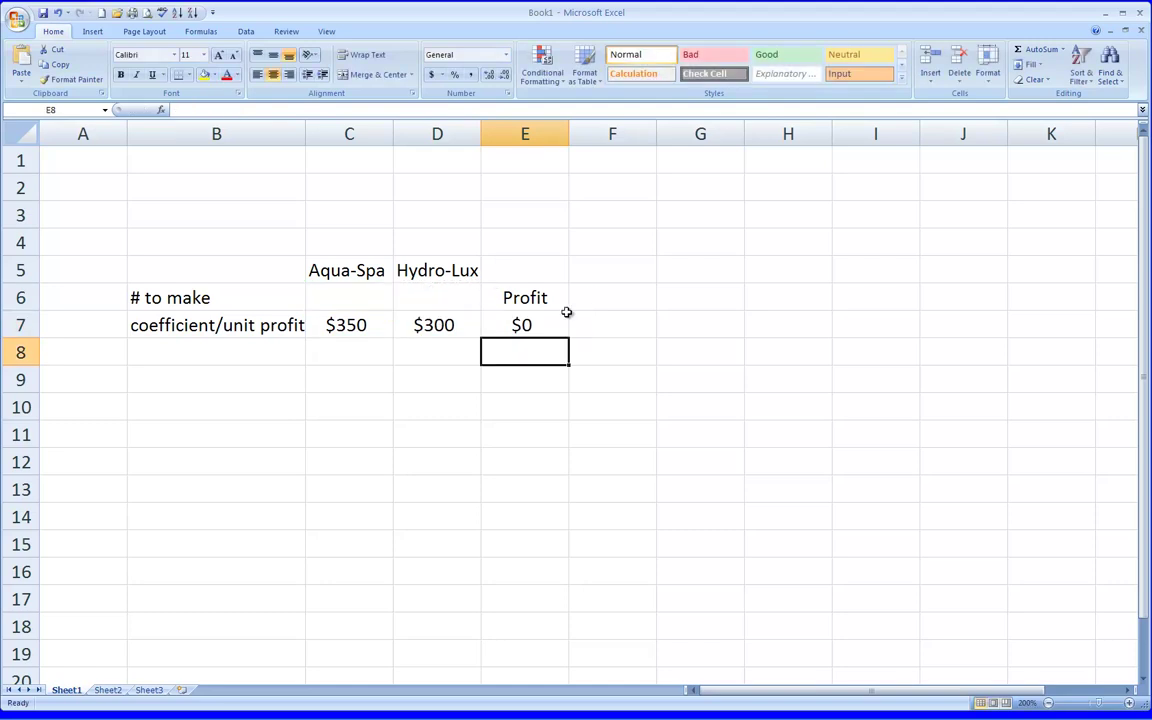
Enter trial production quantities of 100 for Aqua-Spa in C6 and 100 for Hydro-Lux in D6, and check the profit formula in E7
left_click(330, 298)
left_click(442, 298)
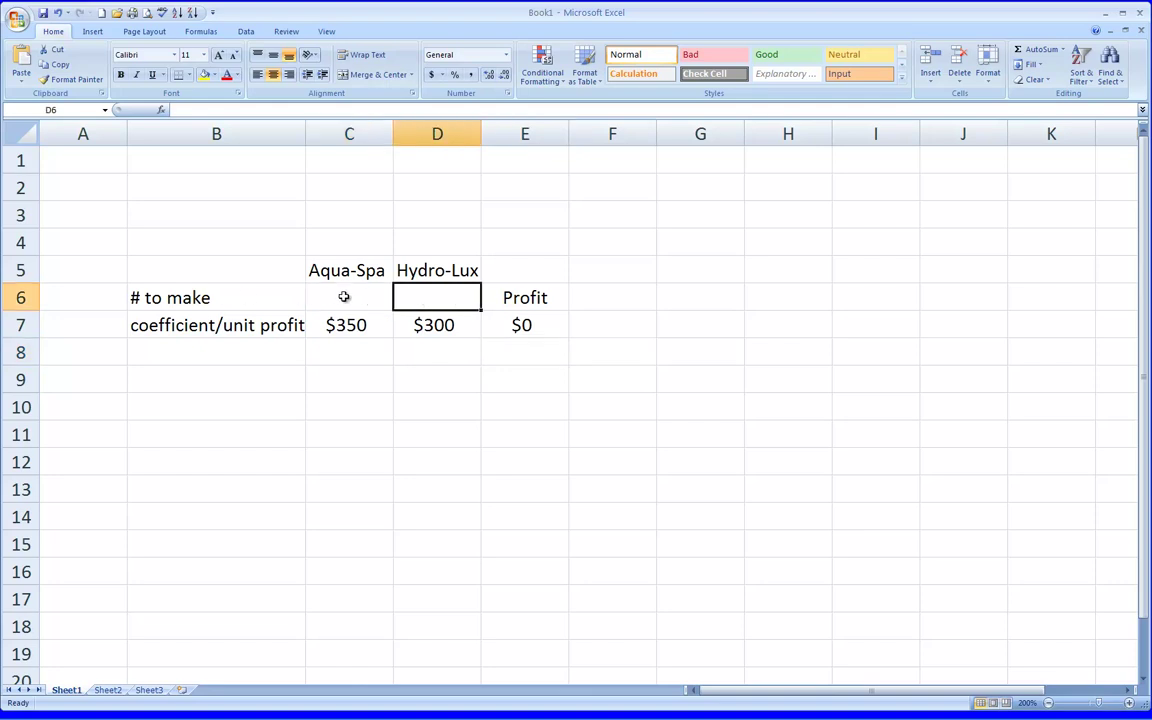
left_click(321, 298)
left_click(430, 297)
left_click(353, 298)
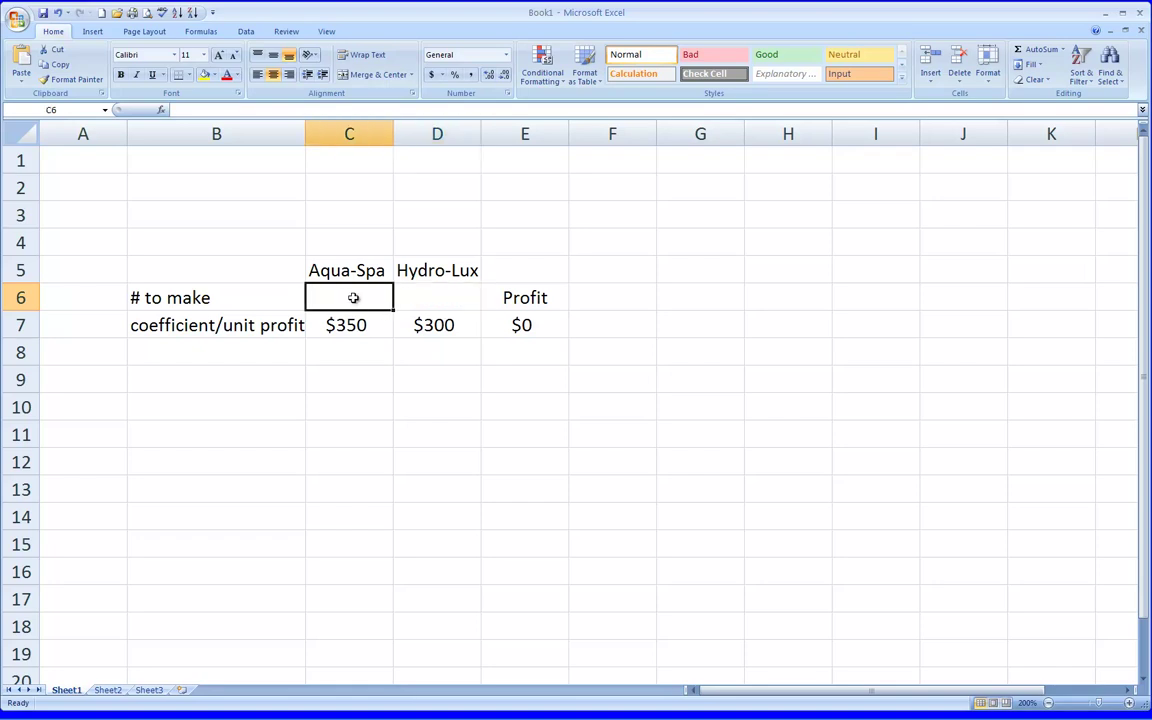
type("100")
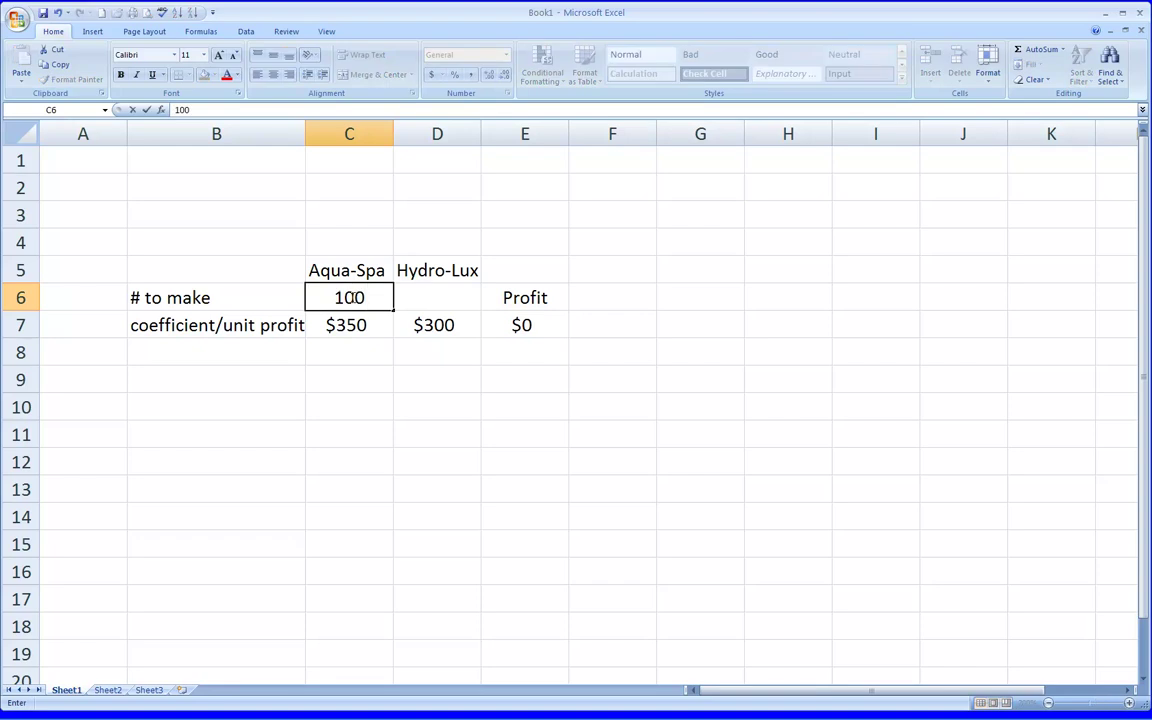
key("Tab")
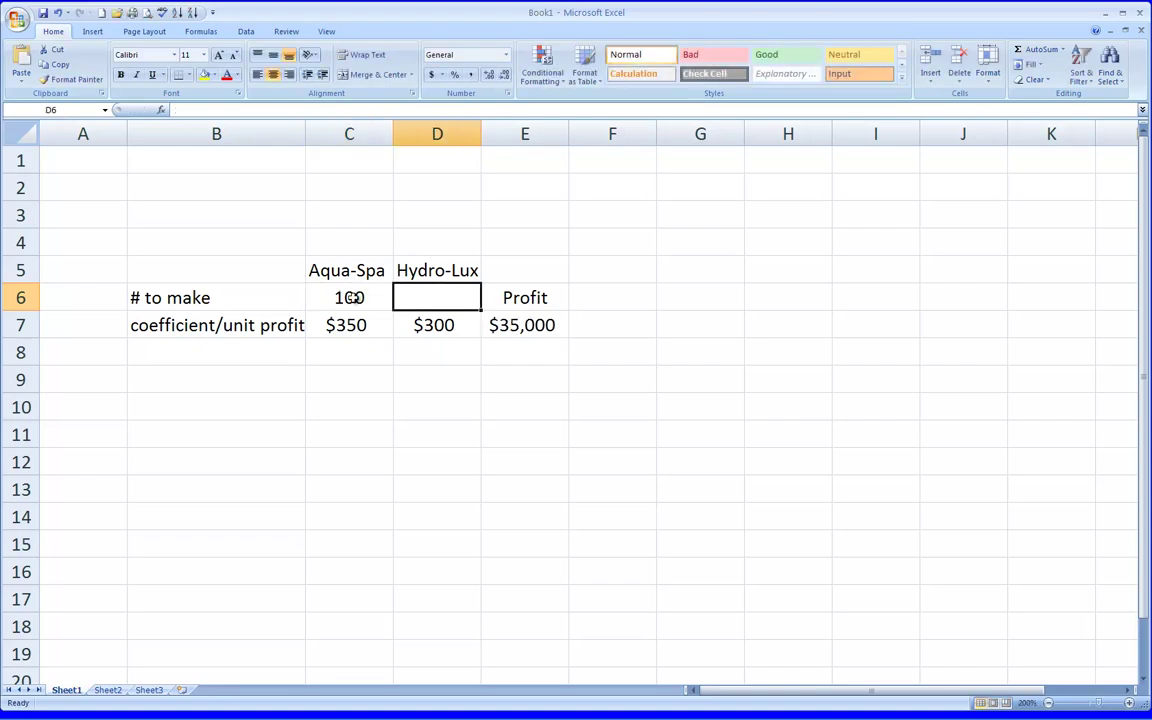
type("100")
key("Return")
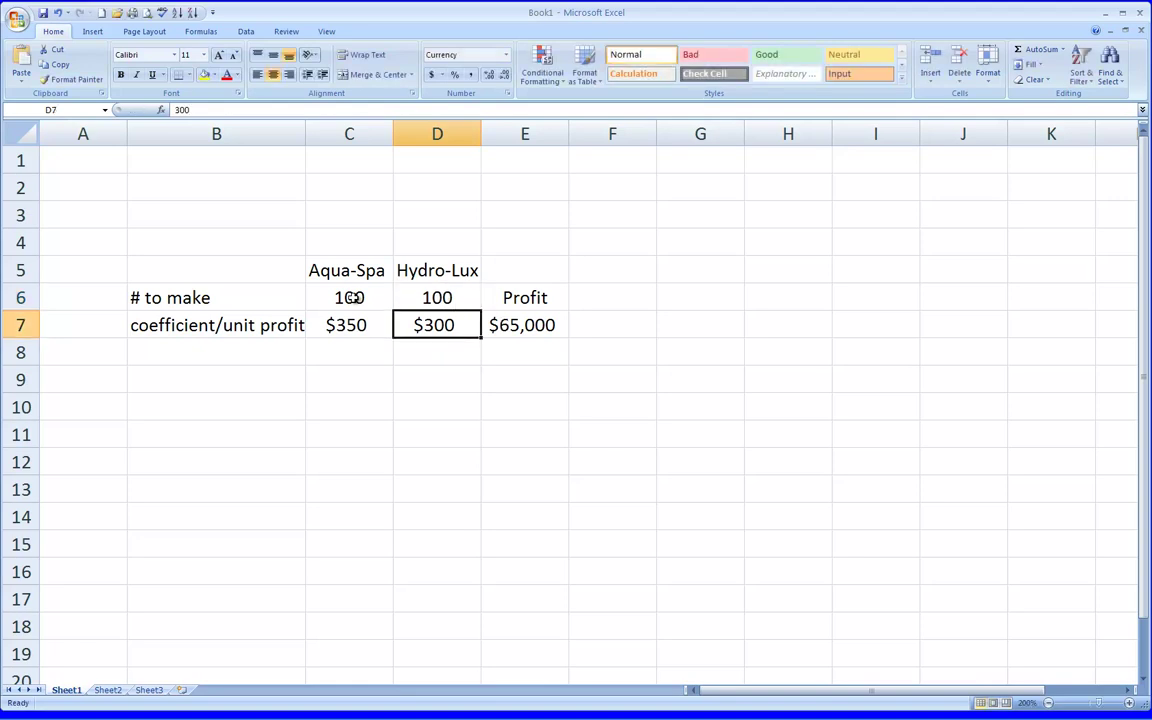
left_click(561, 326)
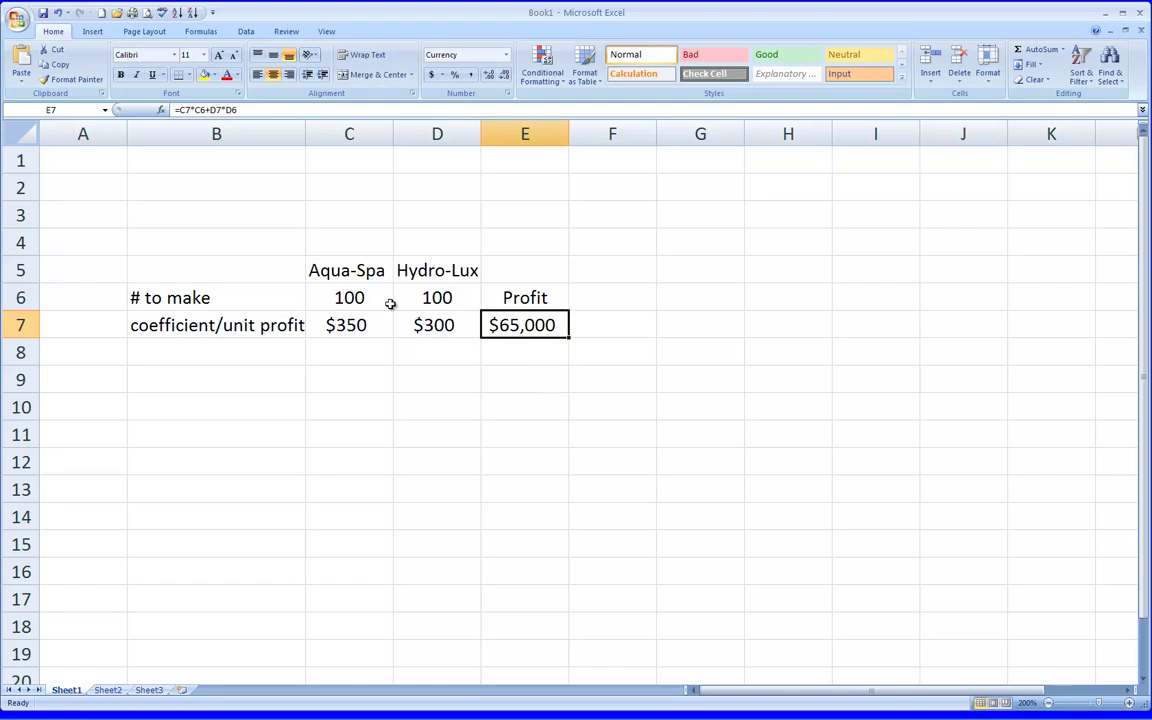
left_click(357, 298)
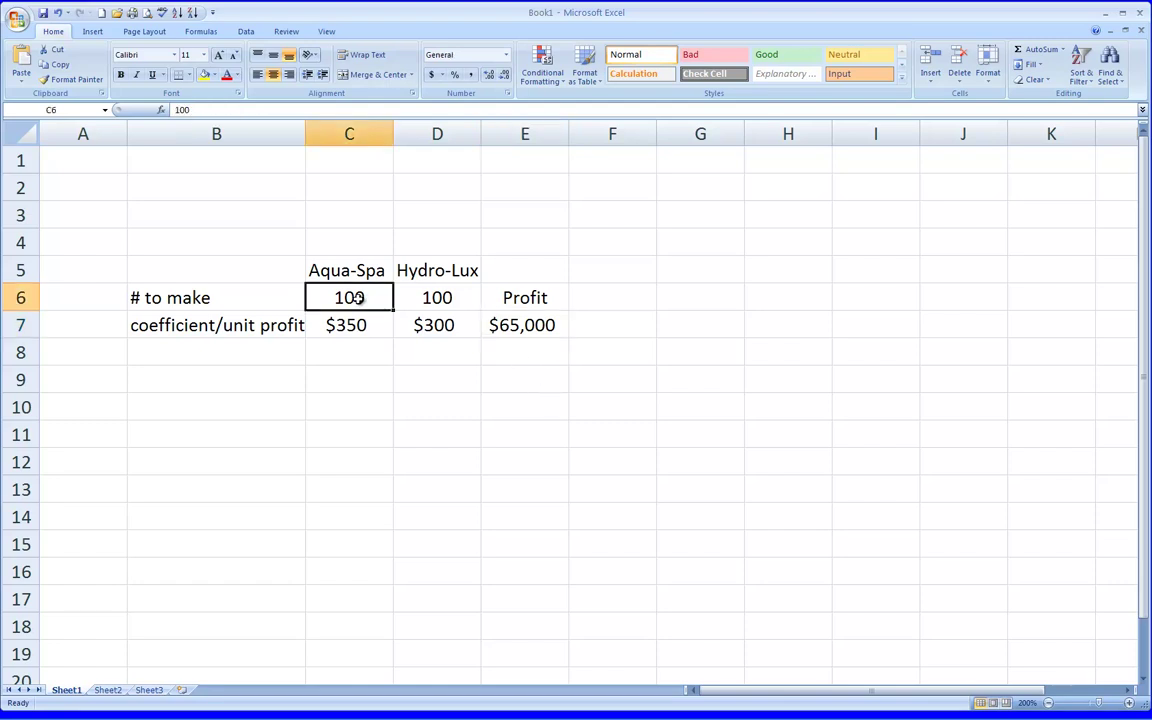
left_click(446, 298)
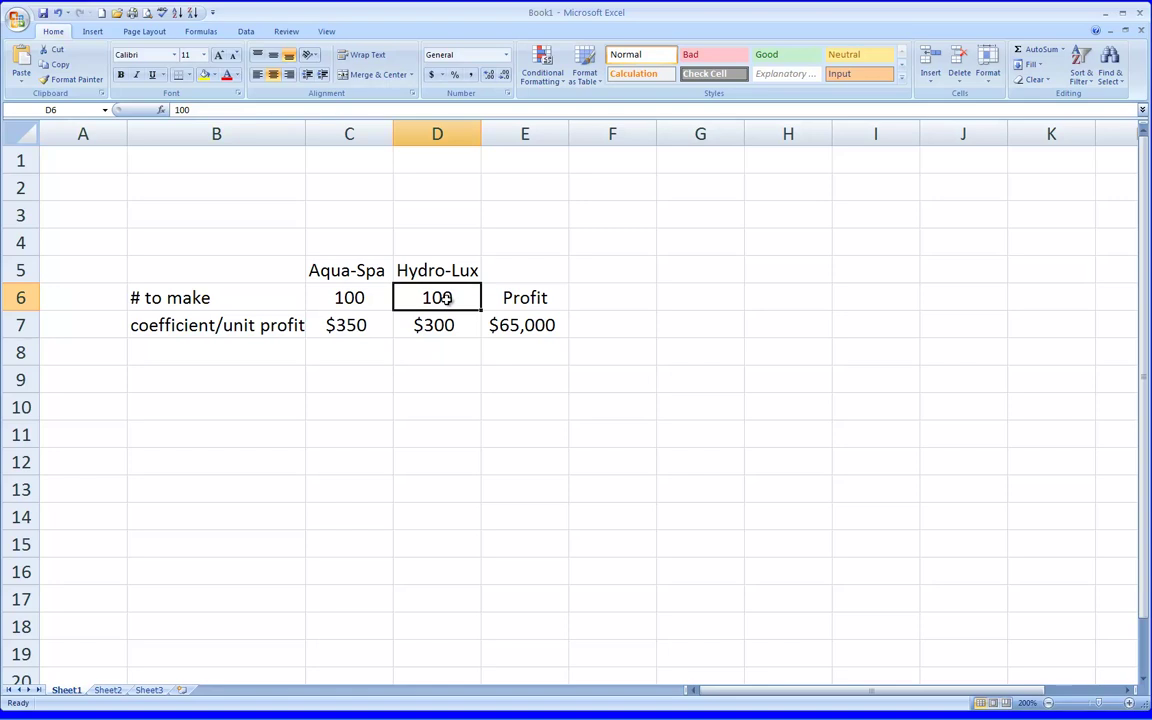
Enter the heading "Constraints" in B9 and the row labels "Pump", "Labor" and "Tubing" in B10:B12
left_click(443, 385)
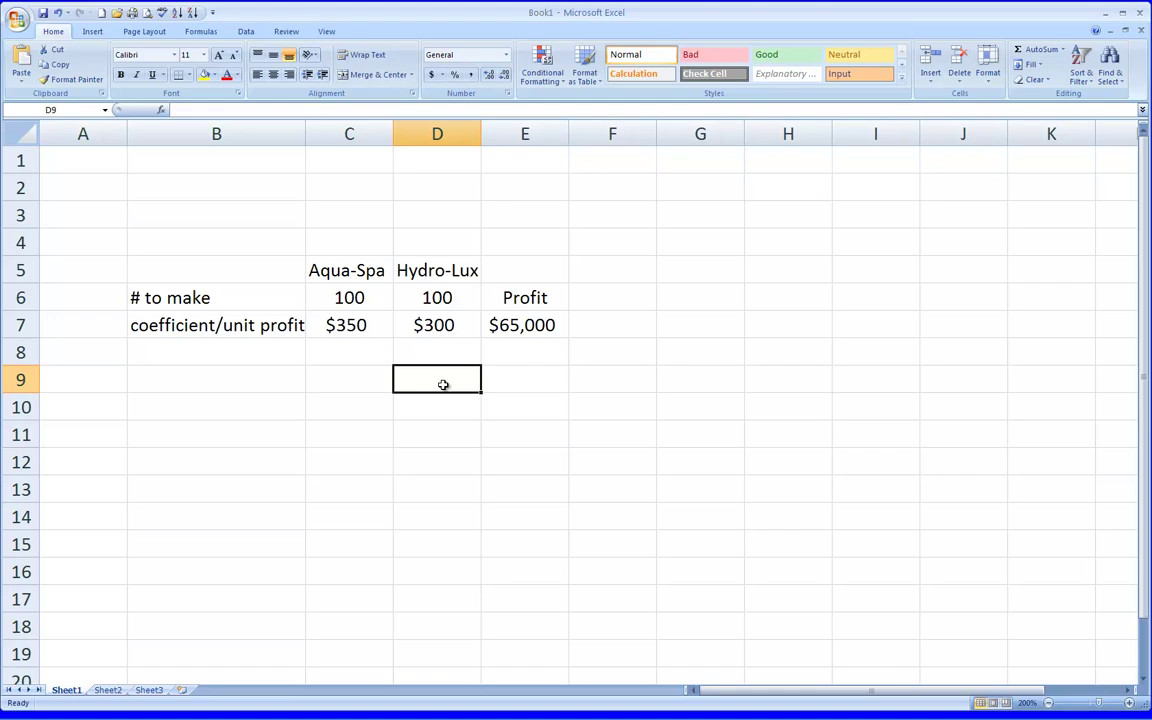
left_click(172, 384)
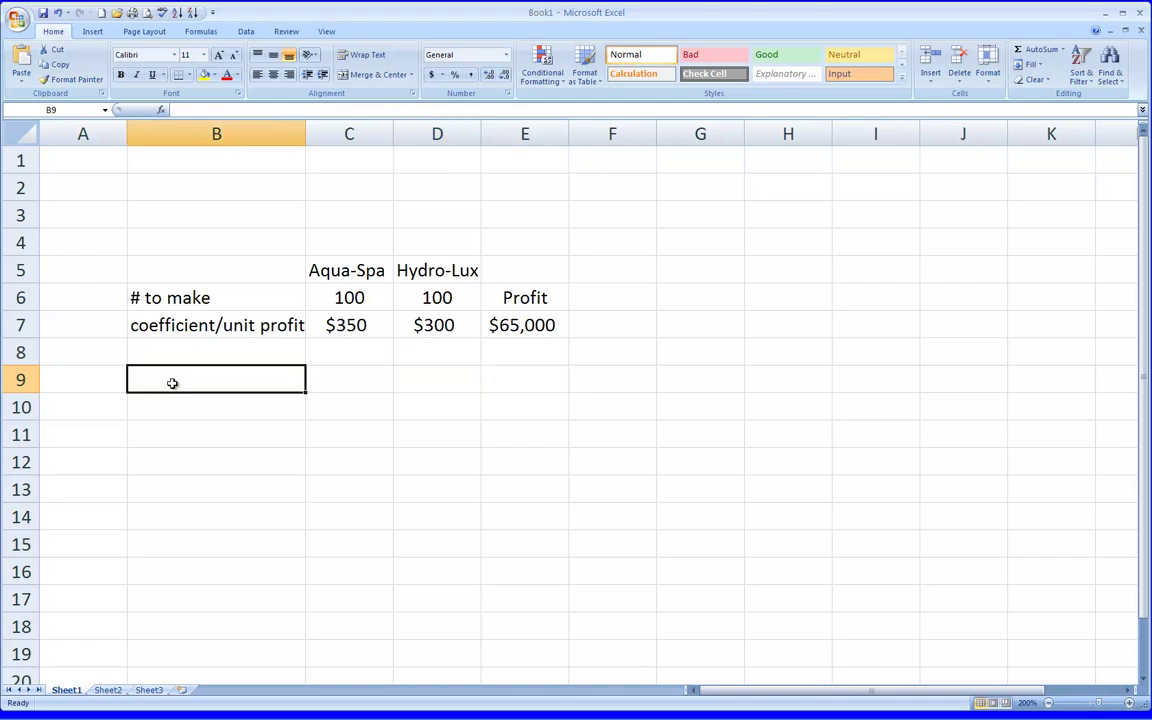
type("Constraints")
key("Return")
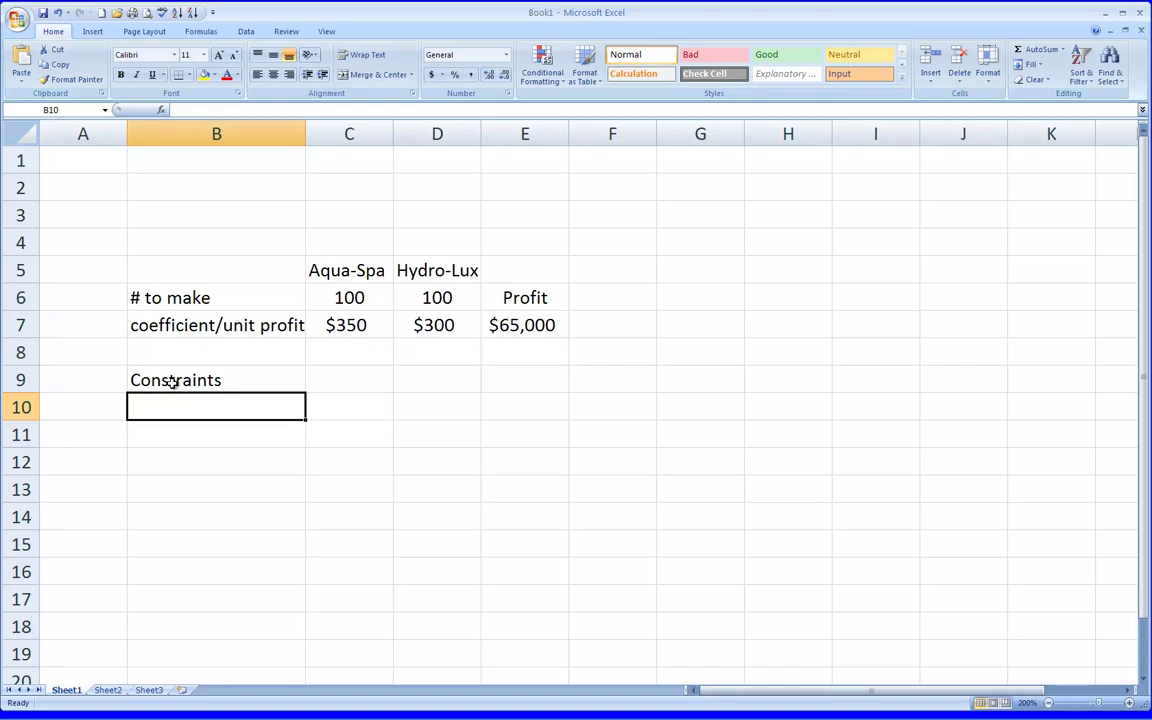
type("Pump")
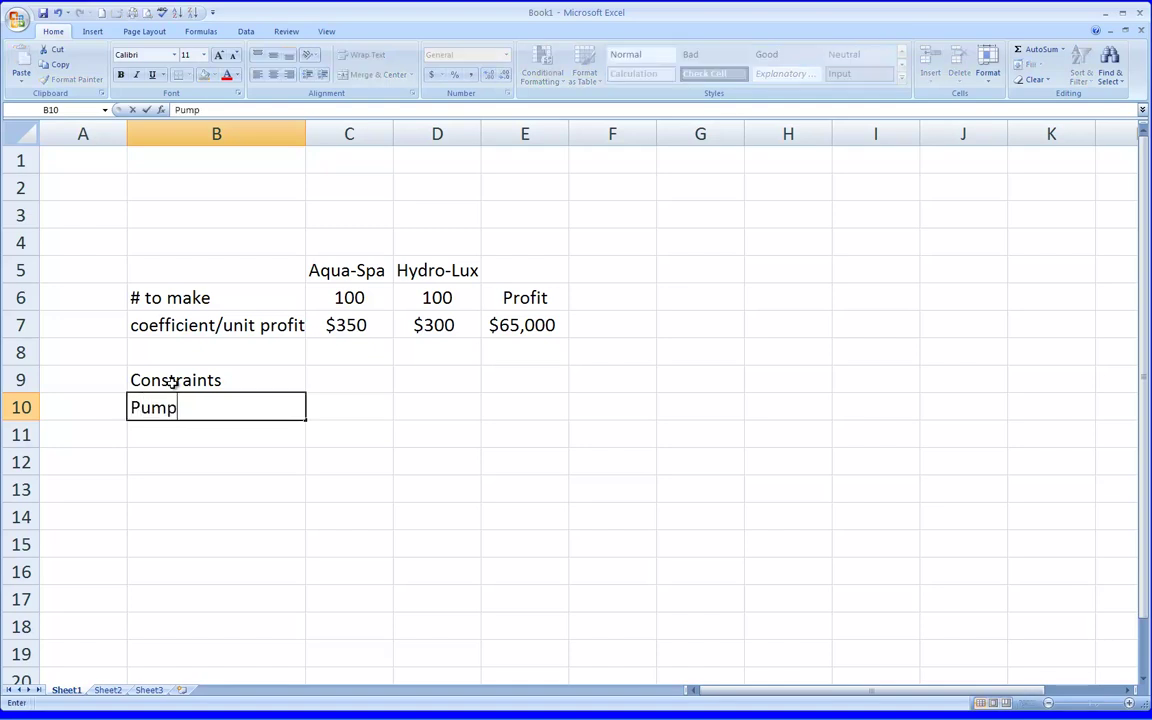
key("Return")
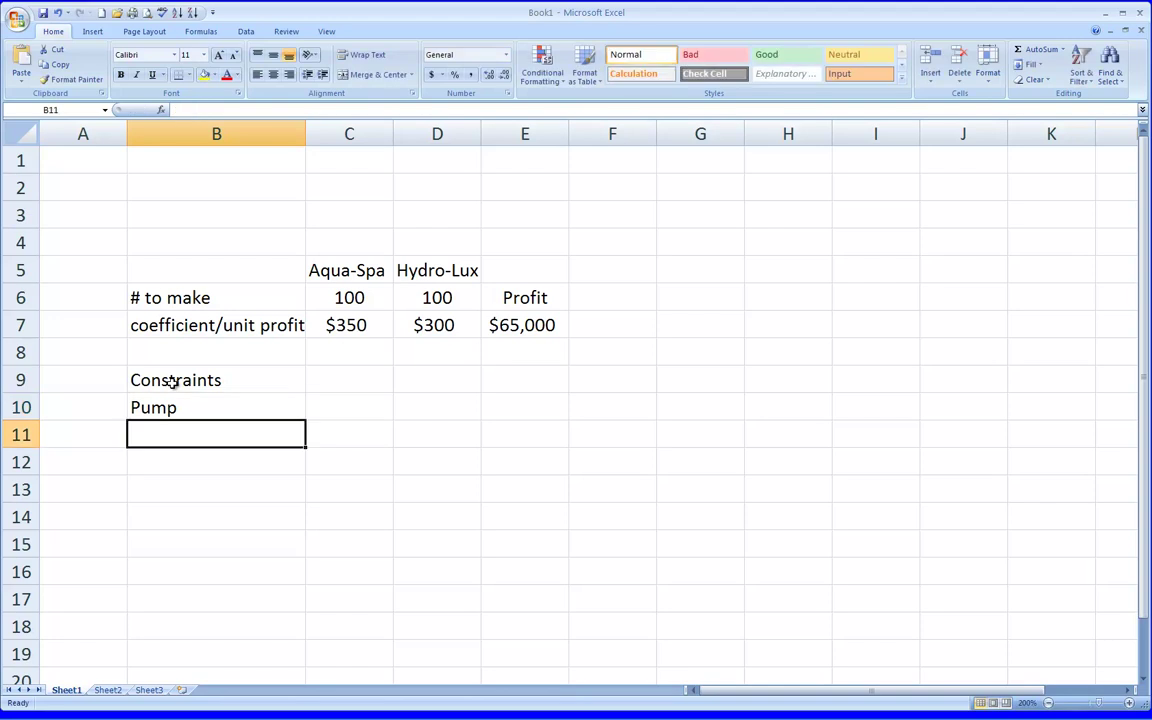
type("Labor")
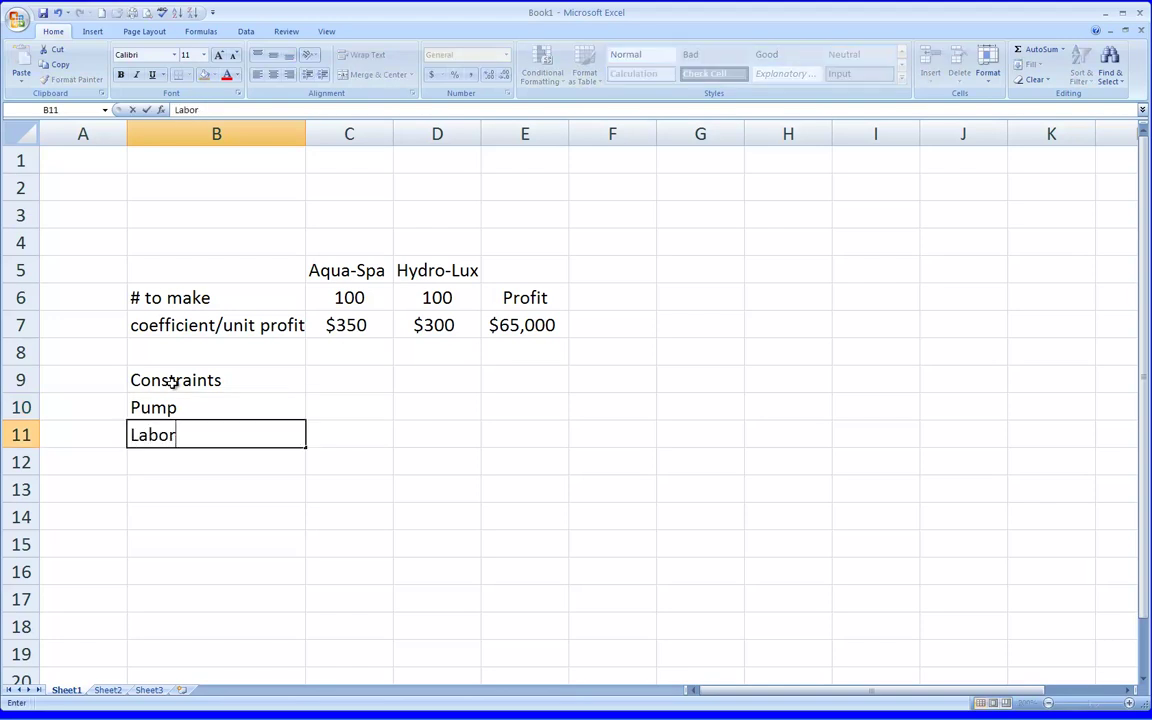
key("Return")
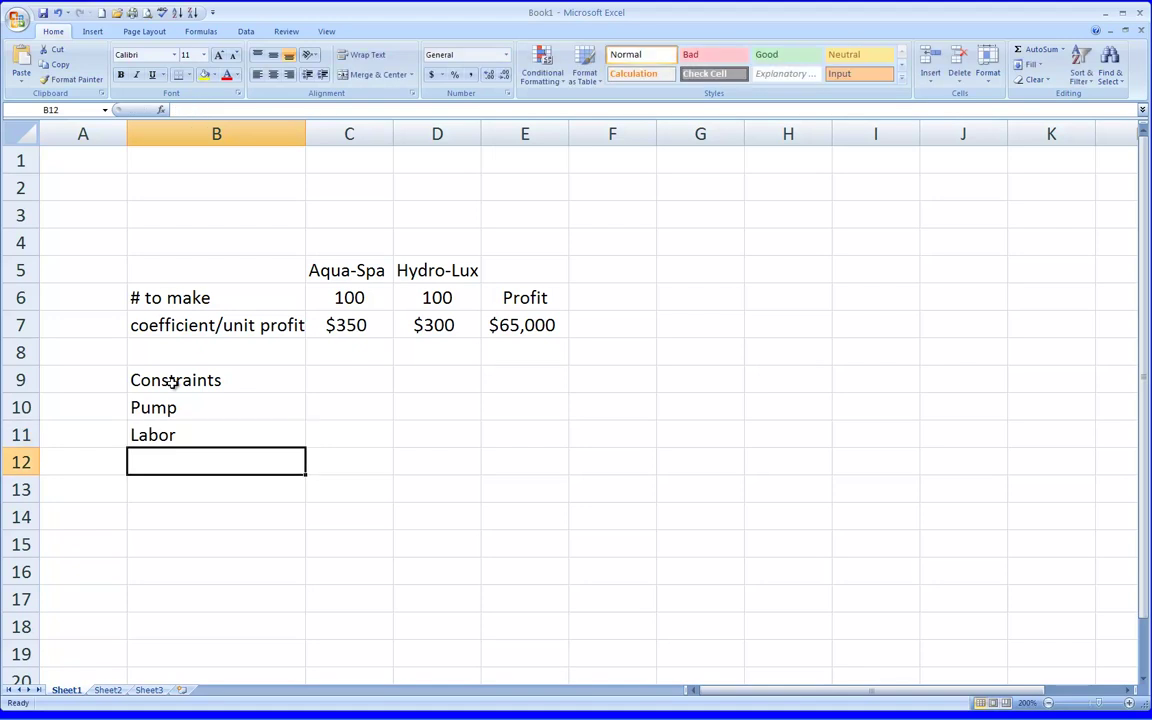
type("Tubing")
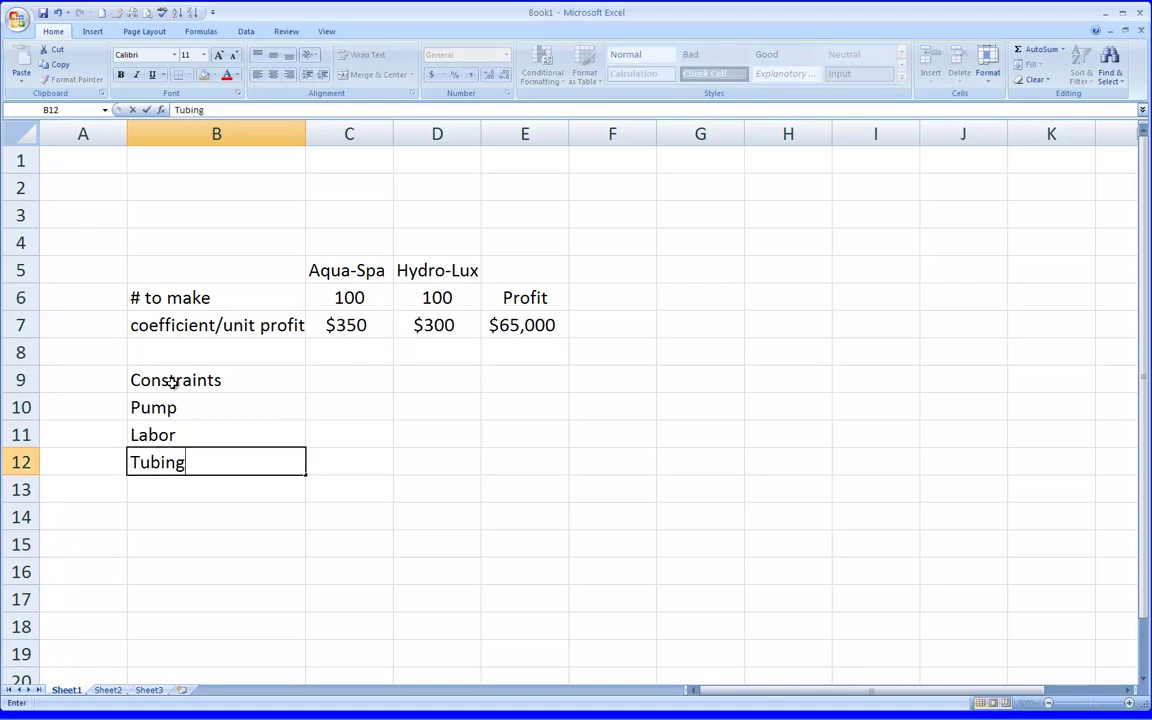
key("Return")
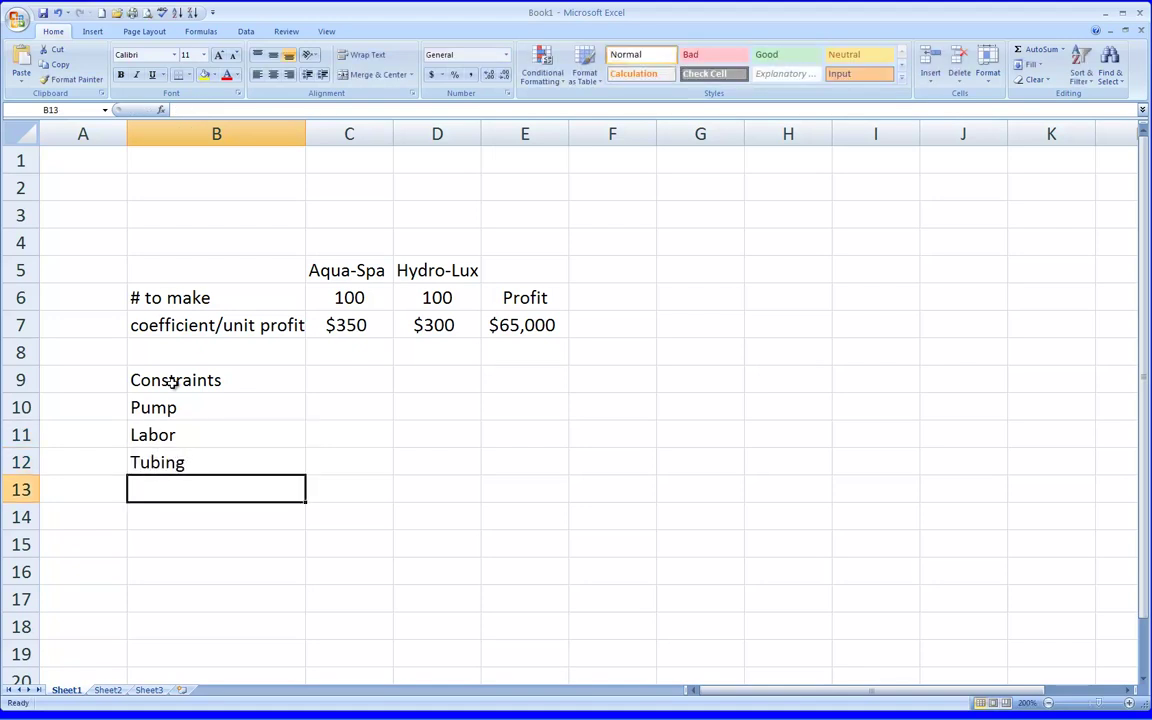
Add the constraint labels "Aqua-Spa Requirement" in B13 and "Hydro-Lux Requirement" in B14
type("Aqua")
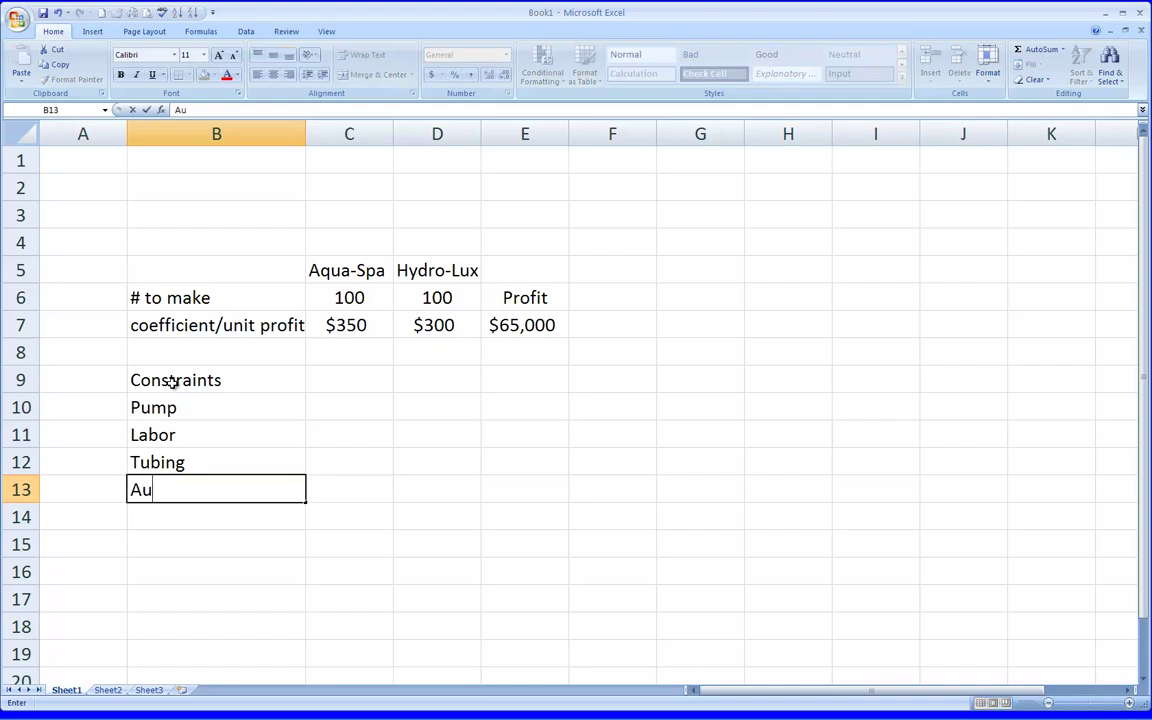
type("-Spa Re")
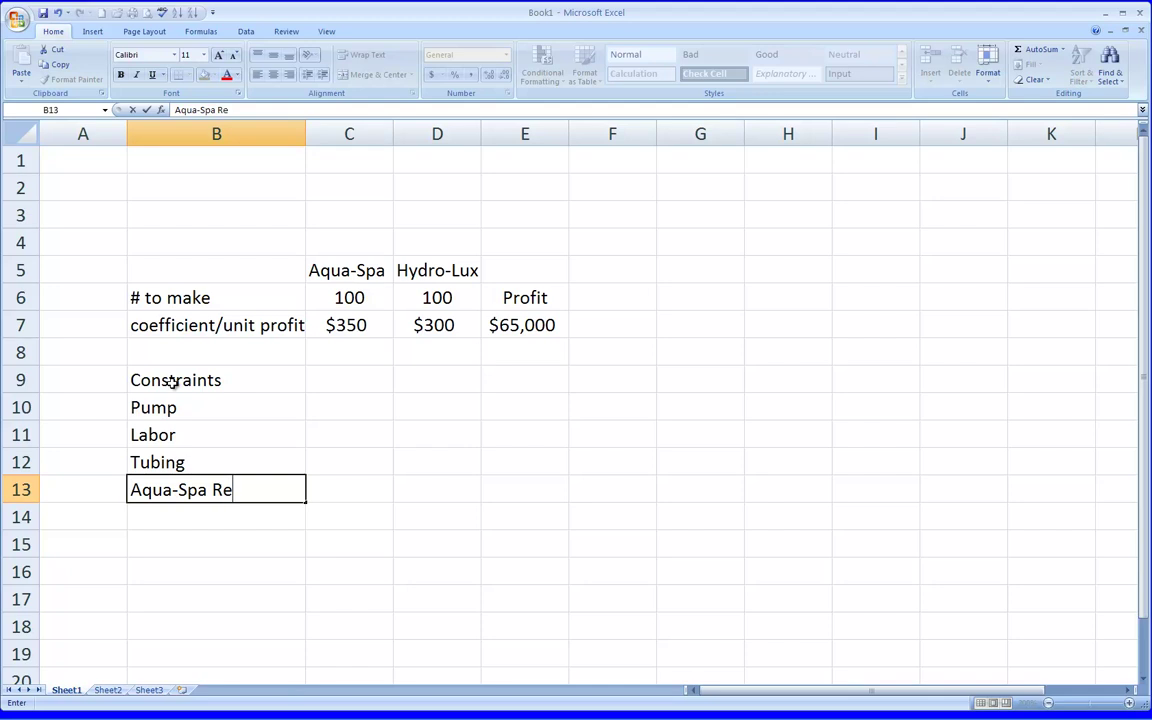
type("quirement")
key("Return")
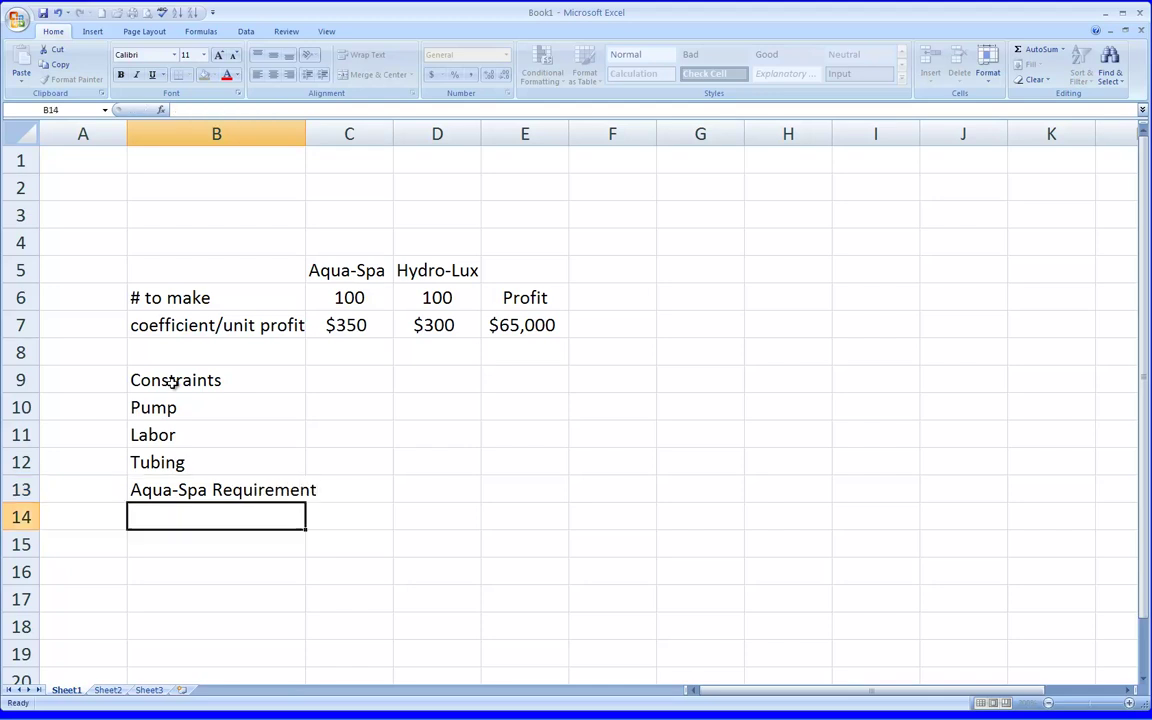
type("Hy")
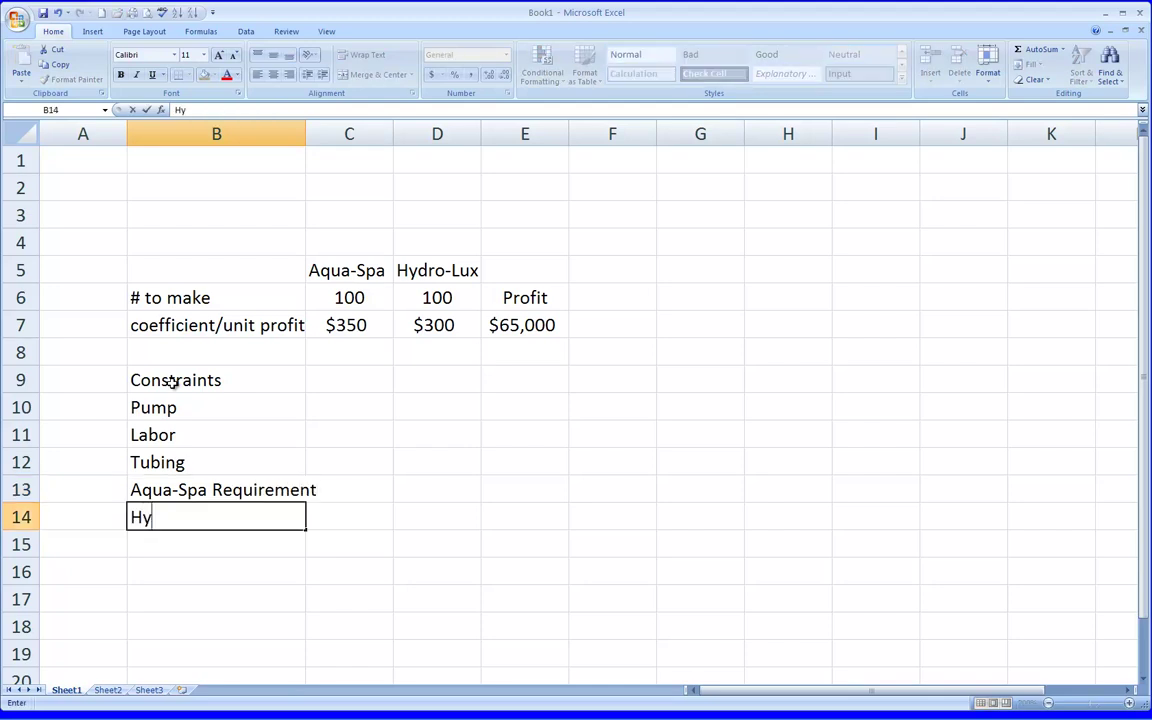
type("dro-Lux")
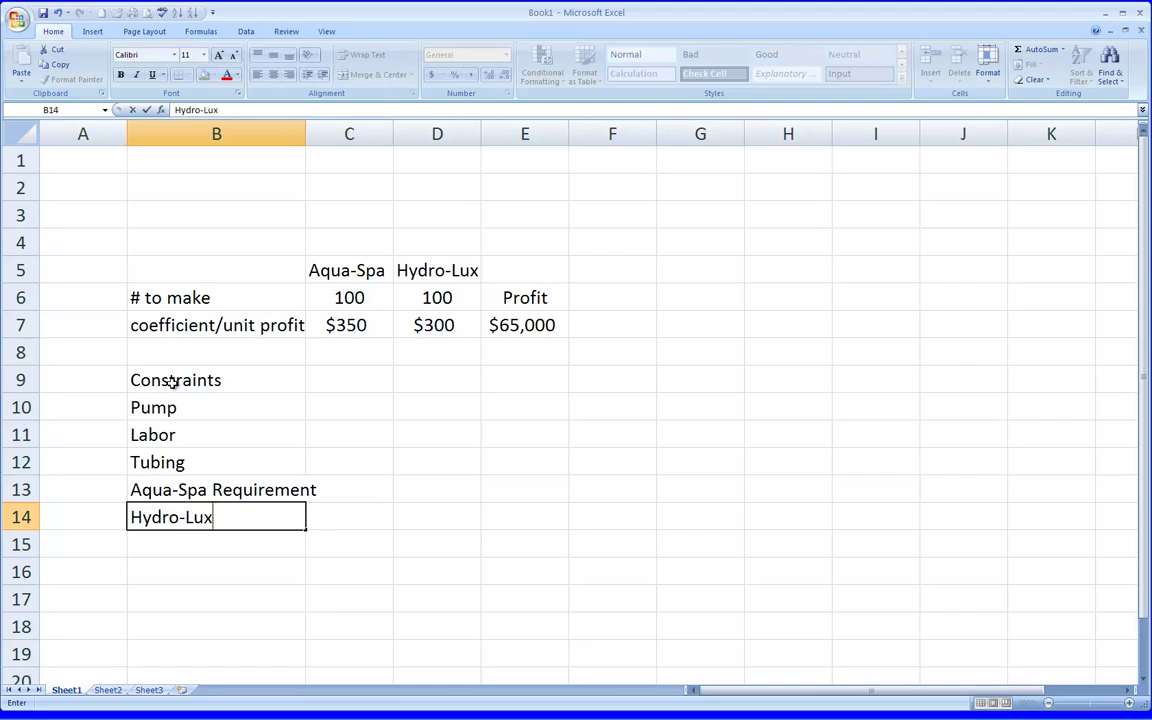
type(" Requireme")
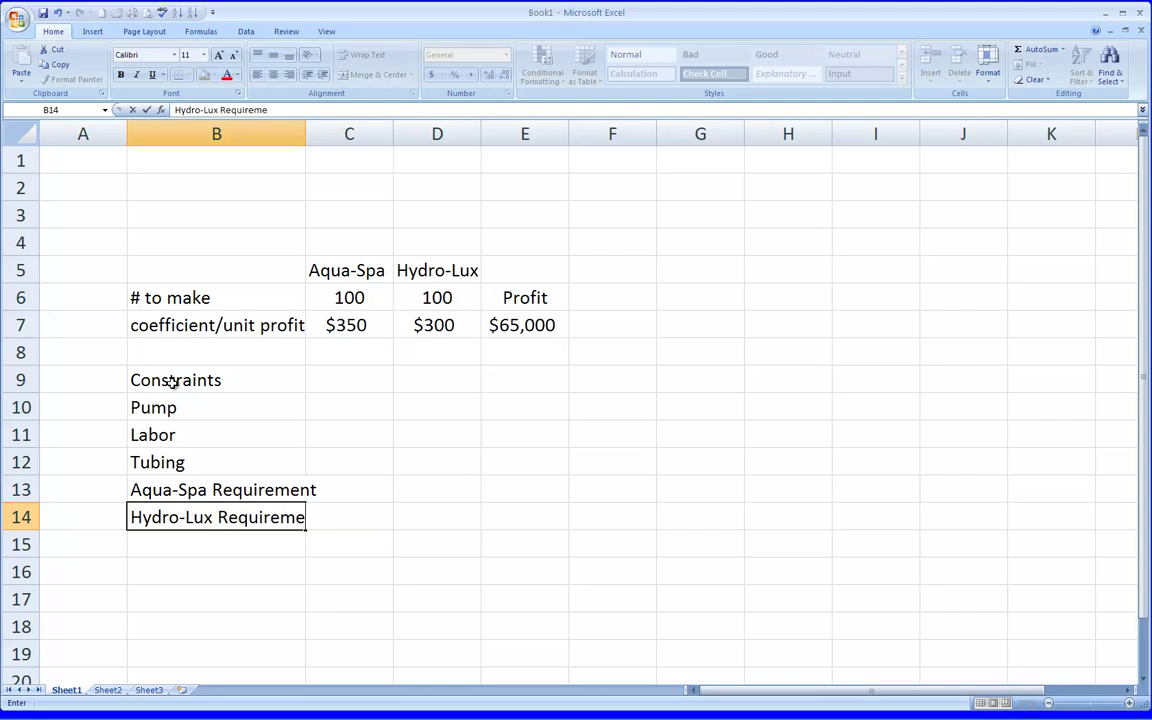
type("nt")
key("Return")
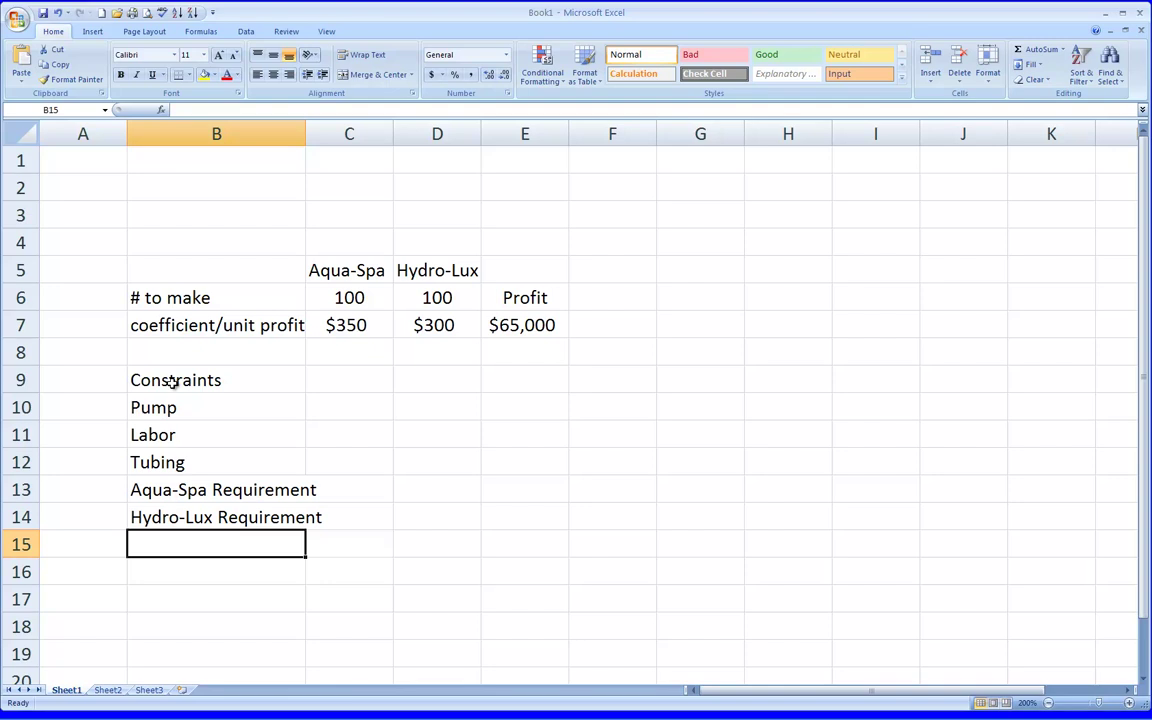
Enter pump coefficients of 1 in C10 for Aqua-Spa and 1 in D10 for Hydro-Lux, and center the contents of C10:G15
left_click(348, 414)
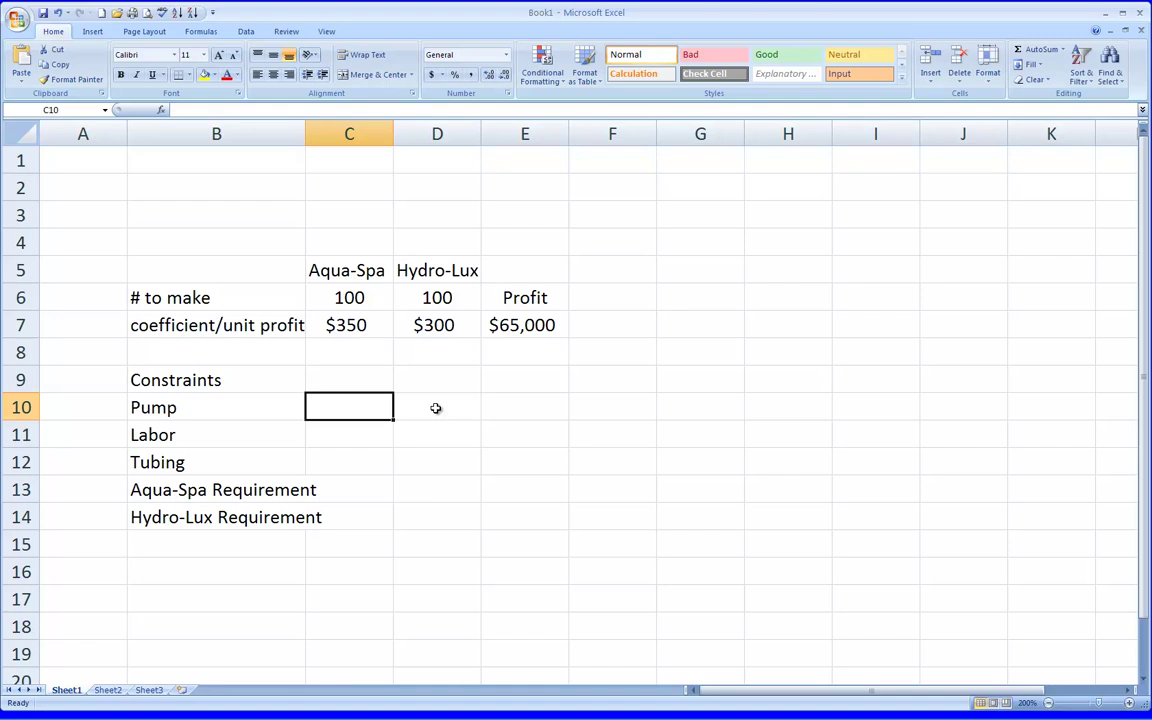
type("1")
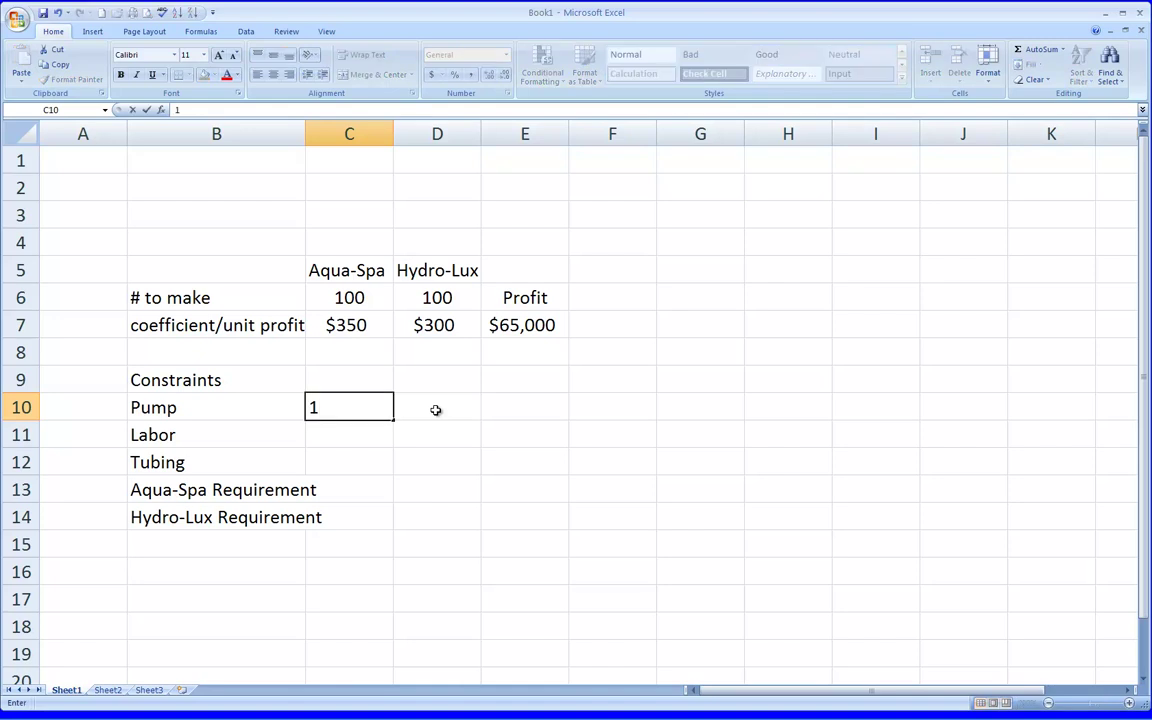
left_click(436, 410)
type("1")
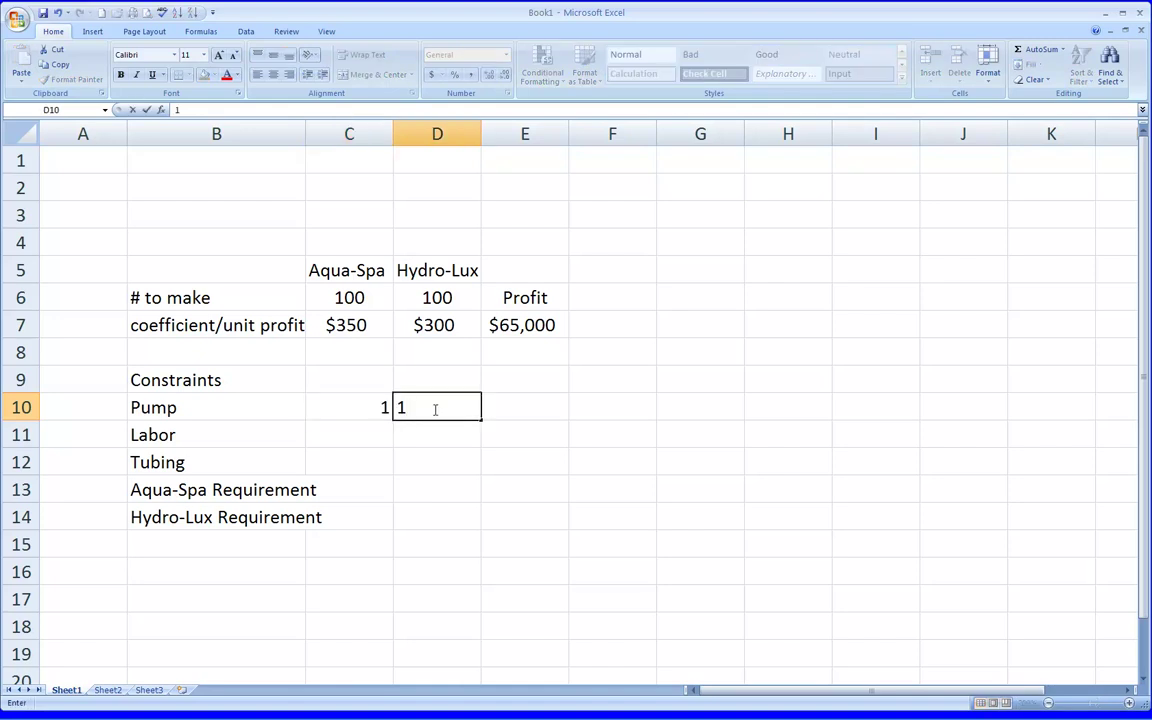
key("Return")
left_click_drag(330, 404, 716, 548)
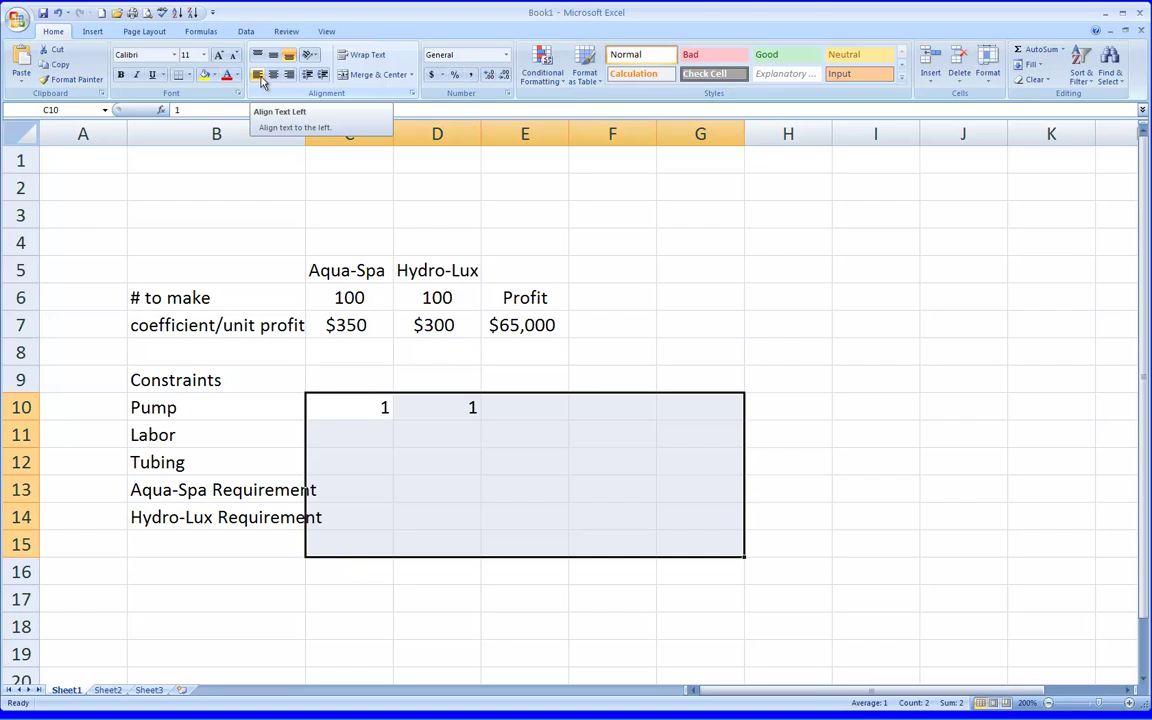
left_click(273, 75)
Enter the column heading "Used" in cell E9 above the constraint rows
left_click(527, 409)
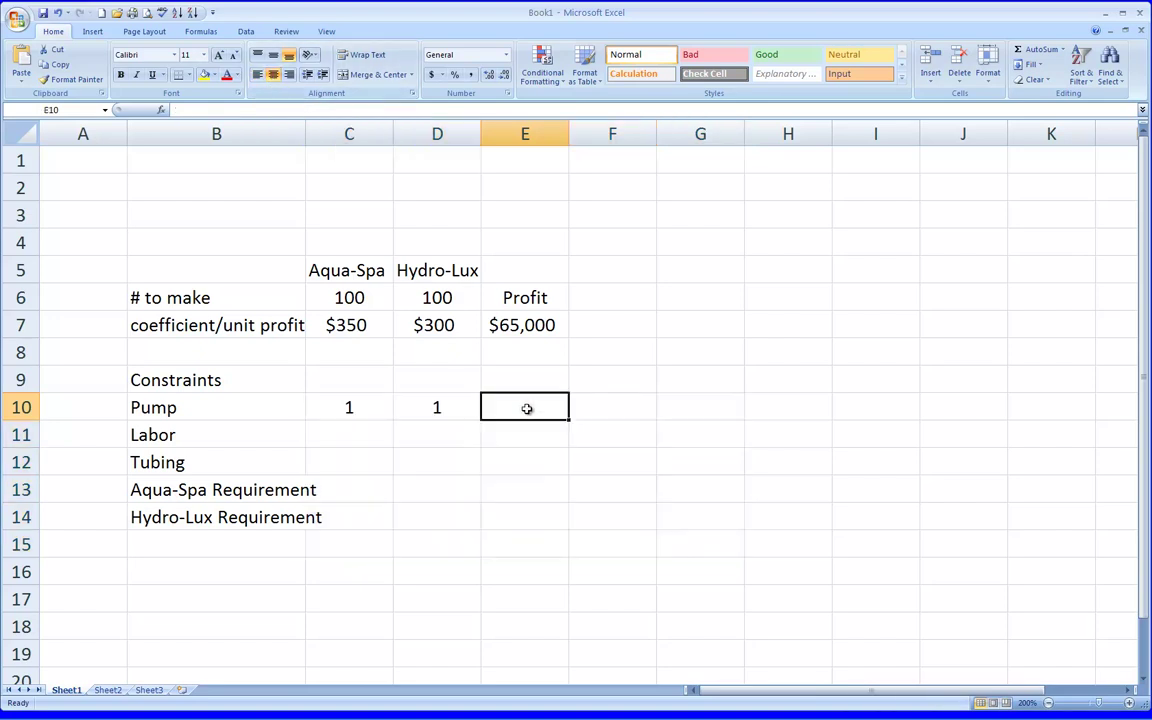
left_click(518, 384)
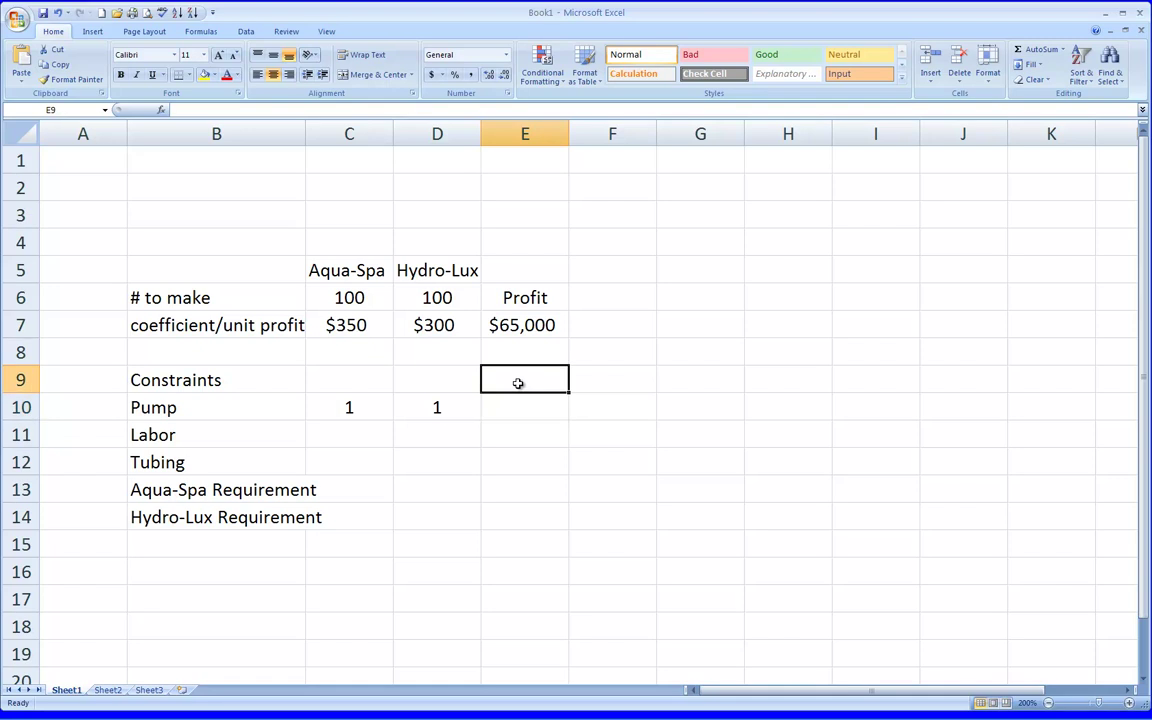
type("Used")
key("Return")
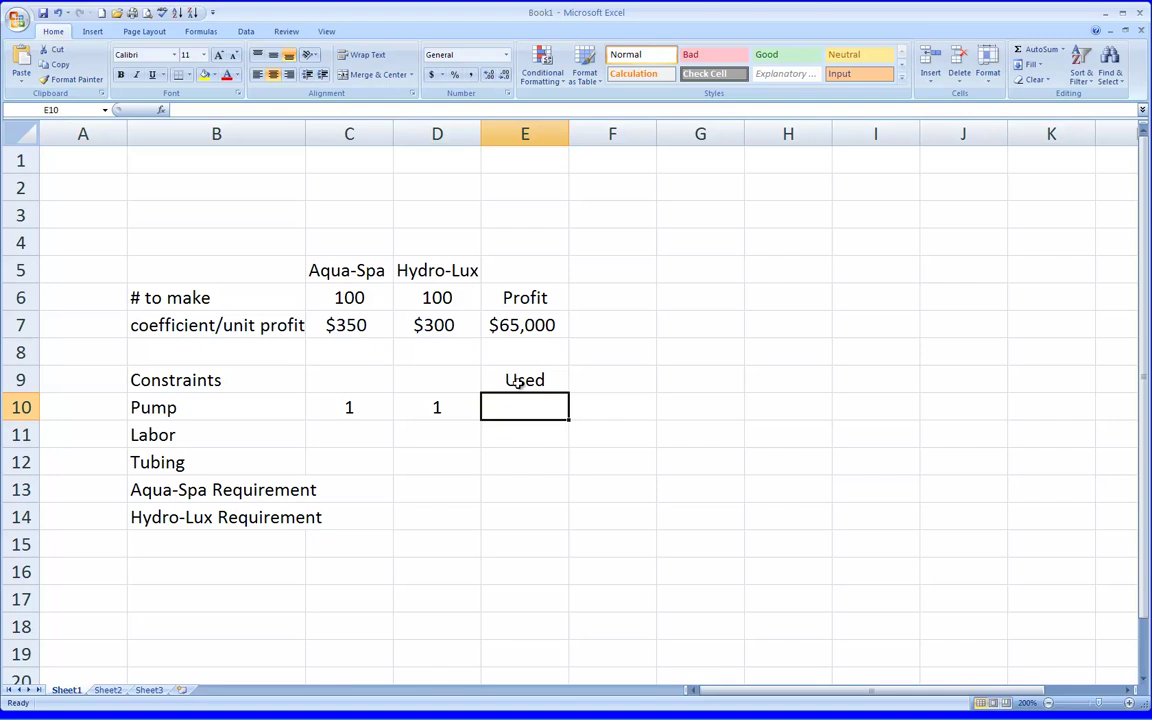
Enter the pump usage formula =C10*C6+D10*D6 in cell E10
type("=")
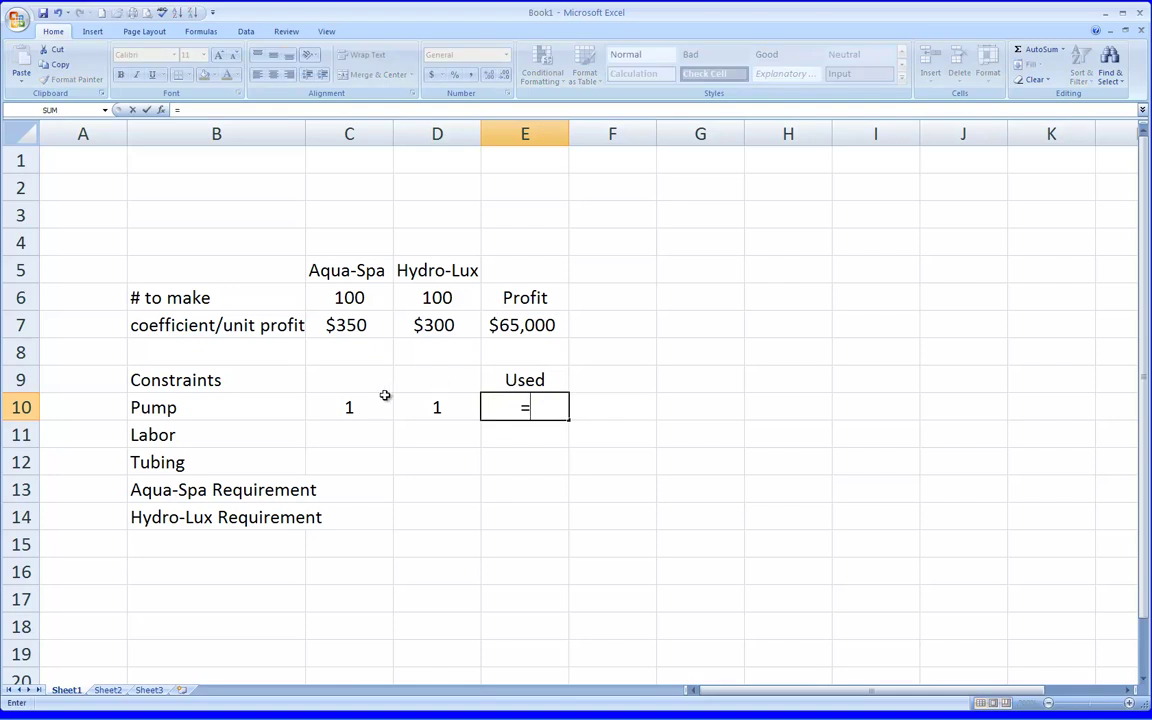
left_click(350, 405)
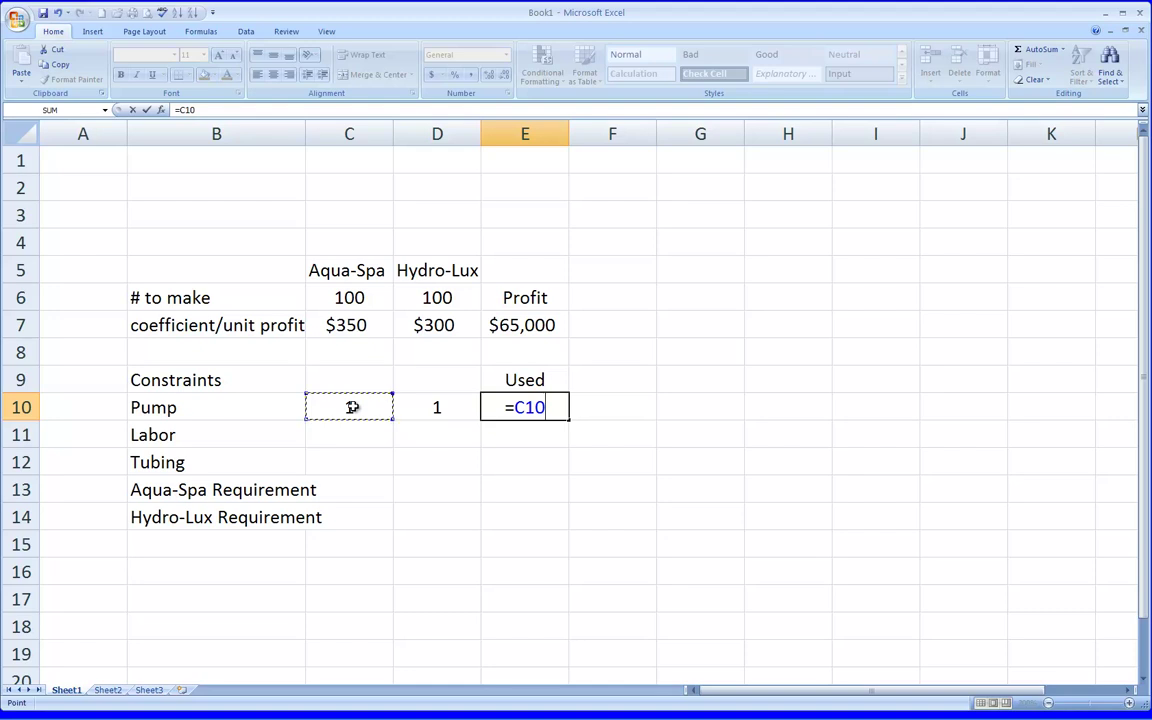
type("*")
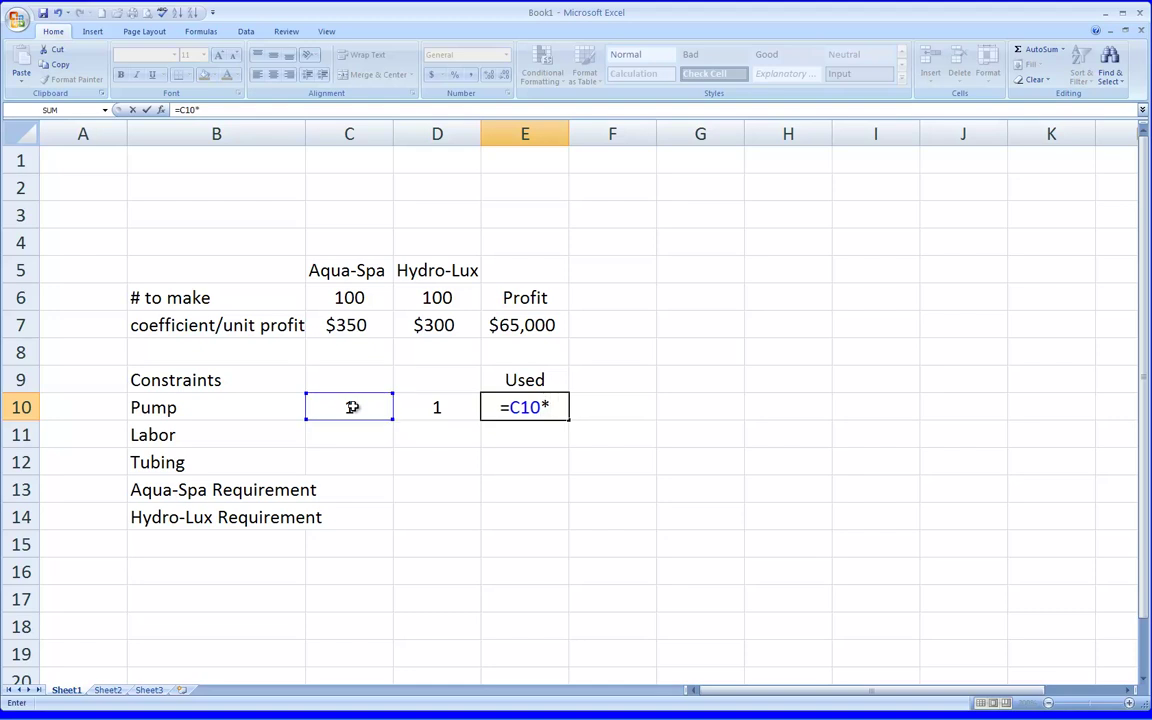
left_click(340, 298)
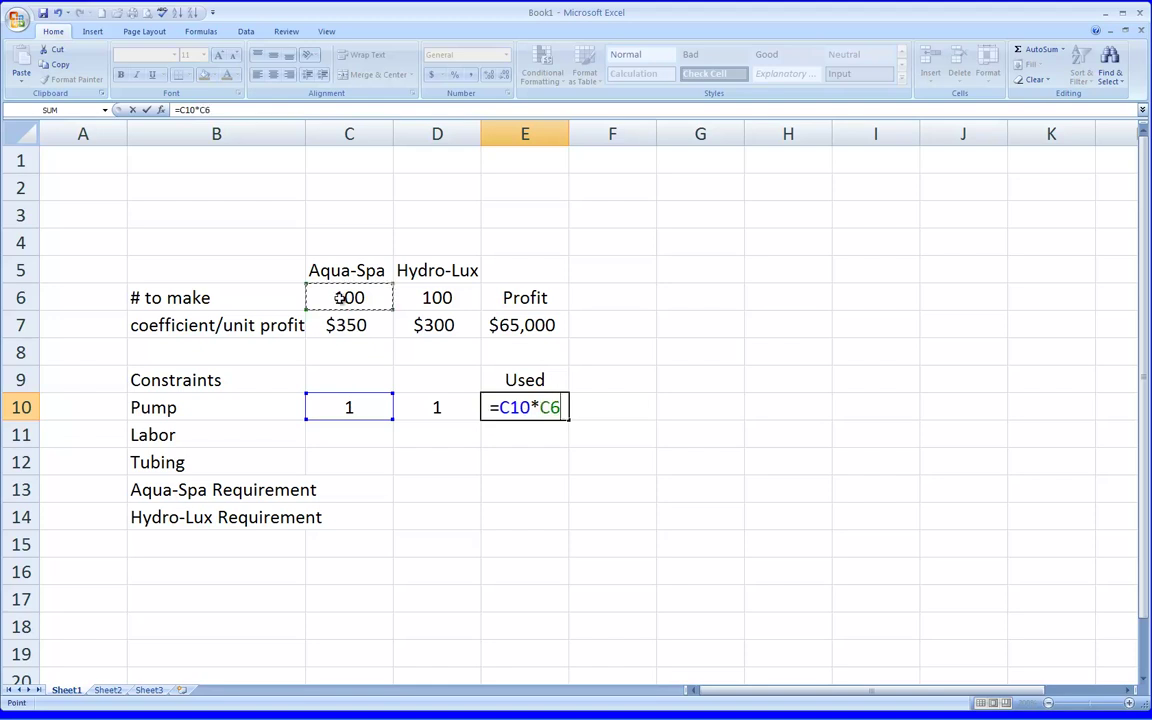
type("+")
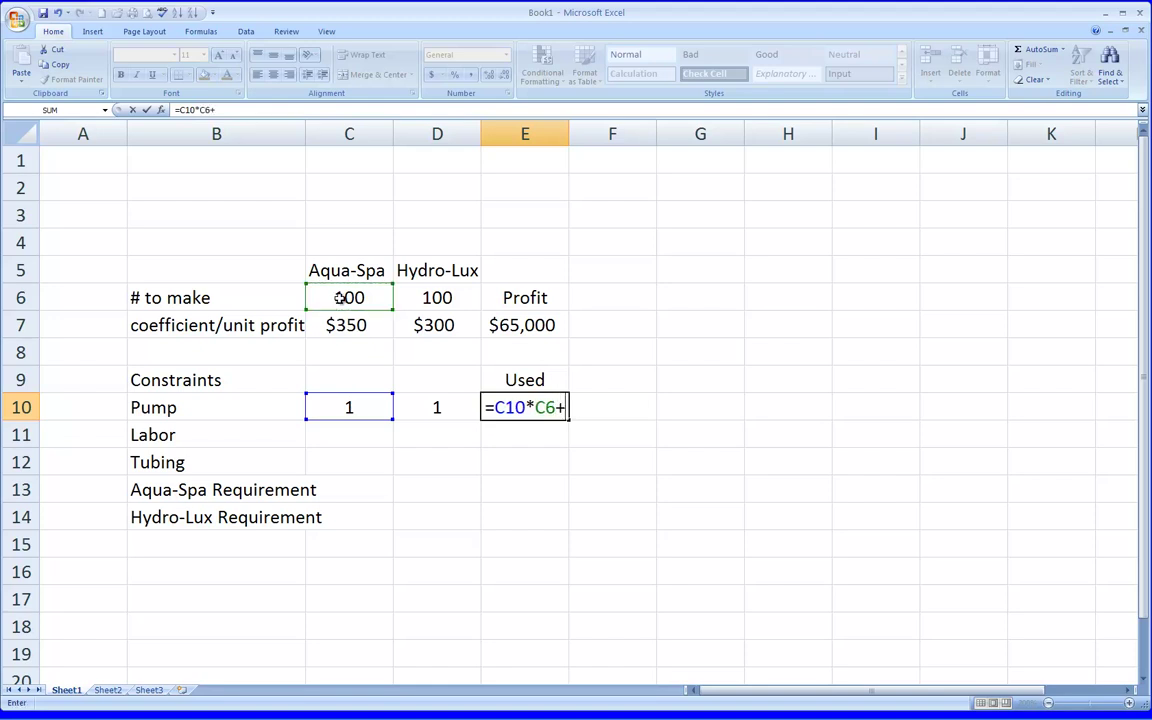
left_click(437, 412)
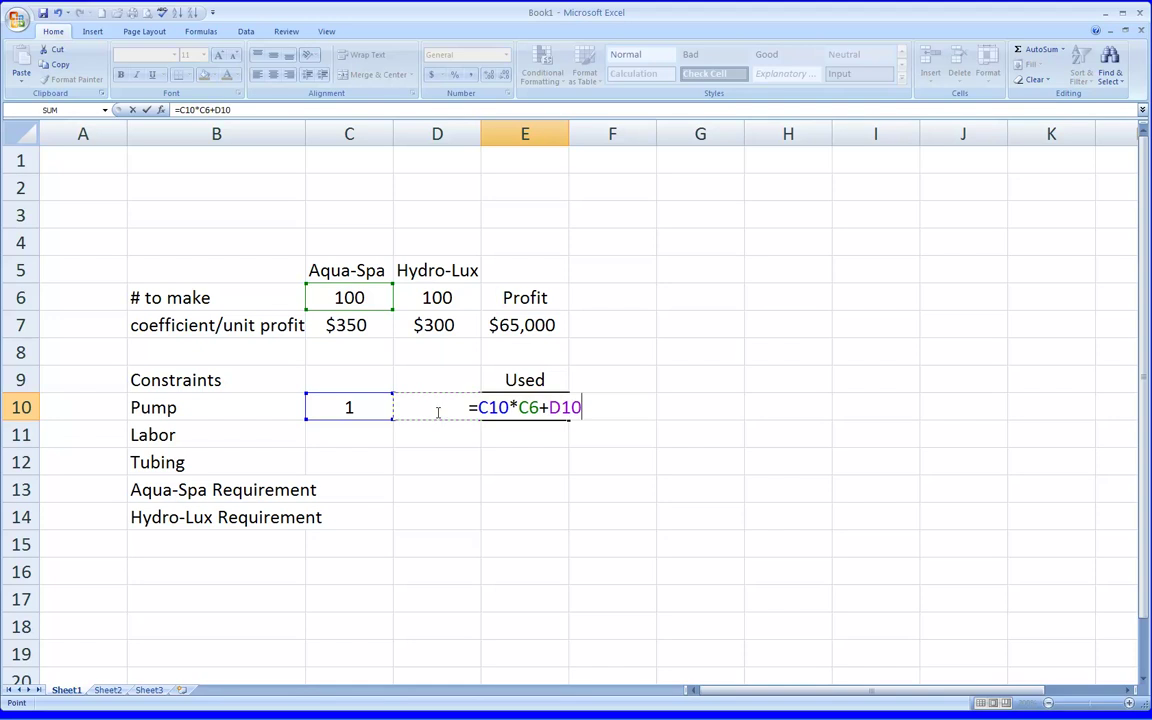
type("*")
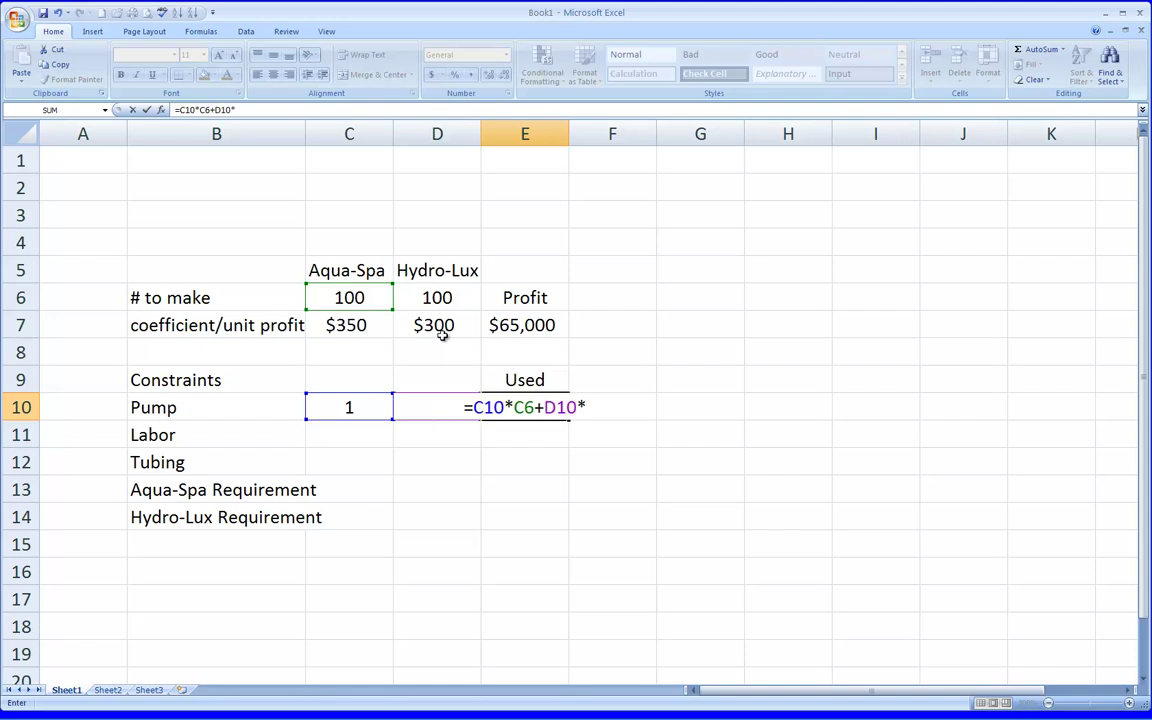
left_click(445, 299)
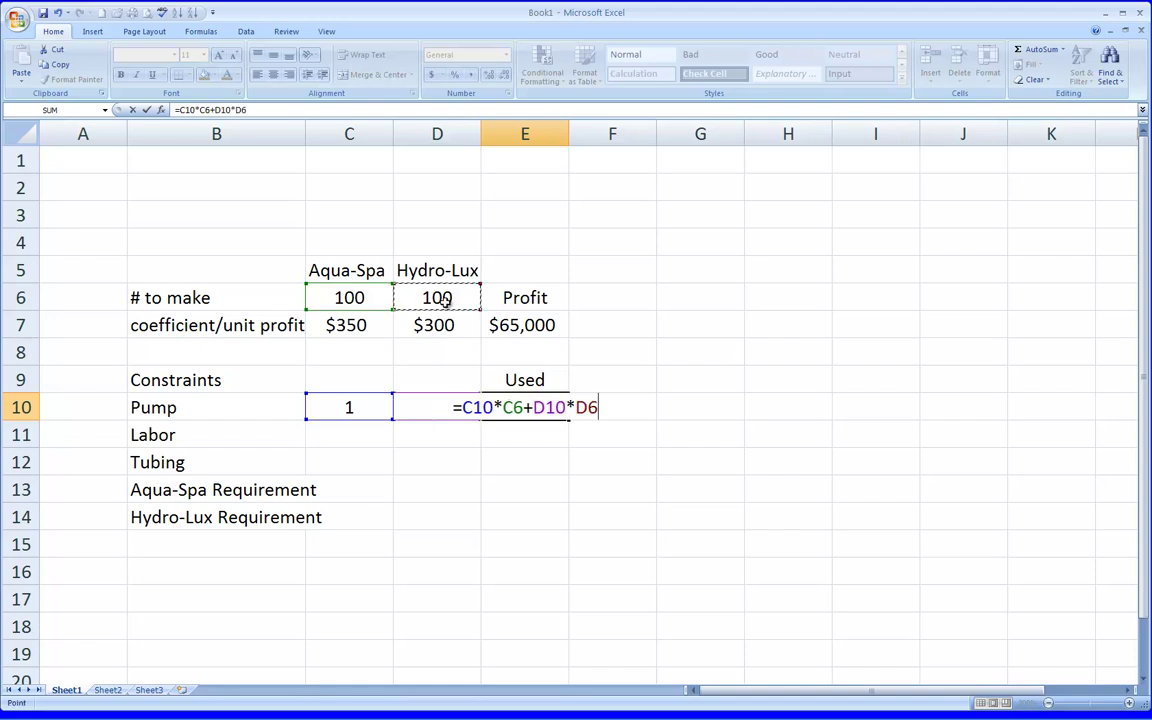
key("Return")
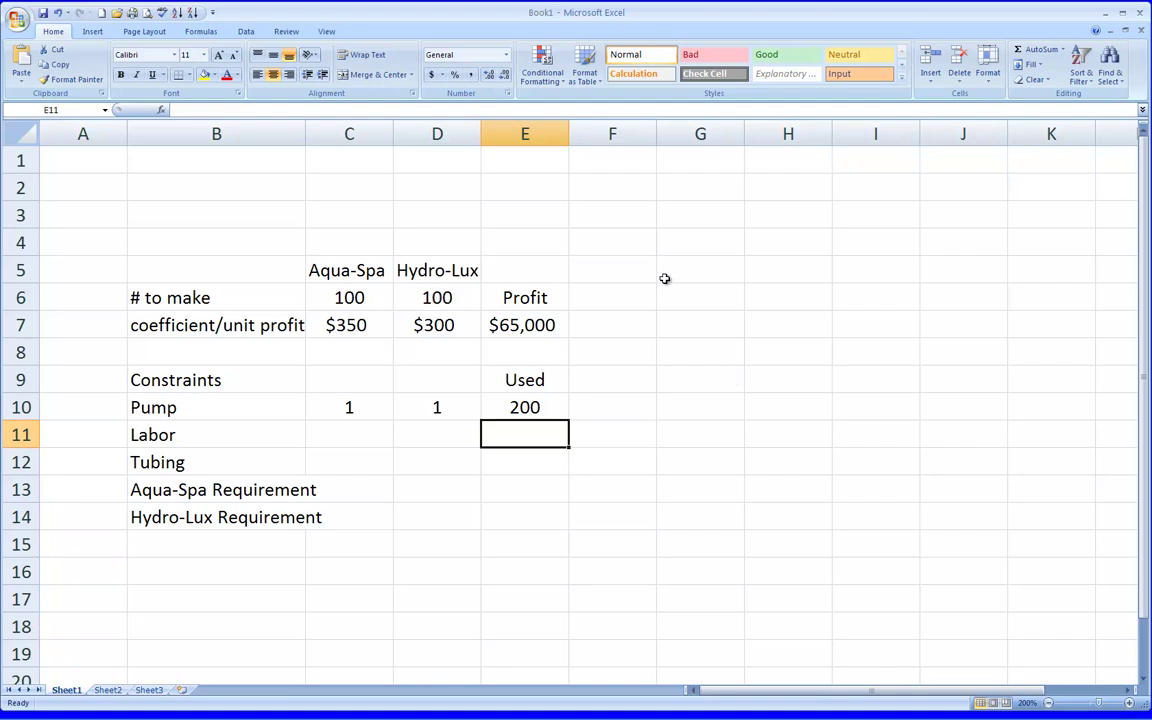
Narrow column F and enter the sign <= in F10:F12 for the Pump, Labor and Tubing constraints
left_click_drag(658, 124, 607, 125)
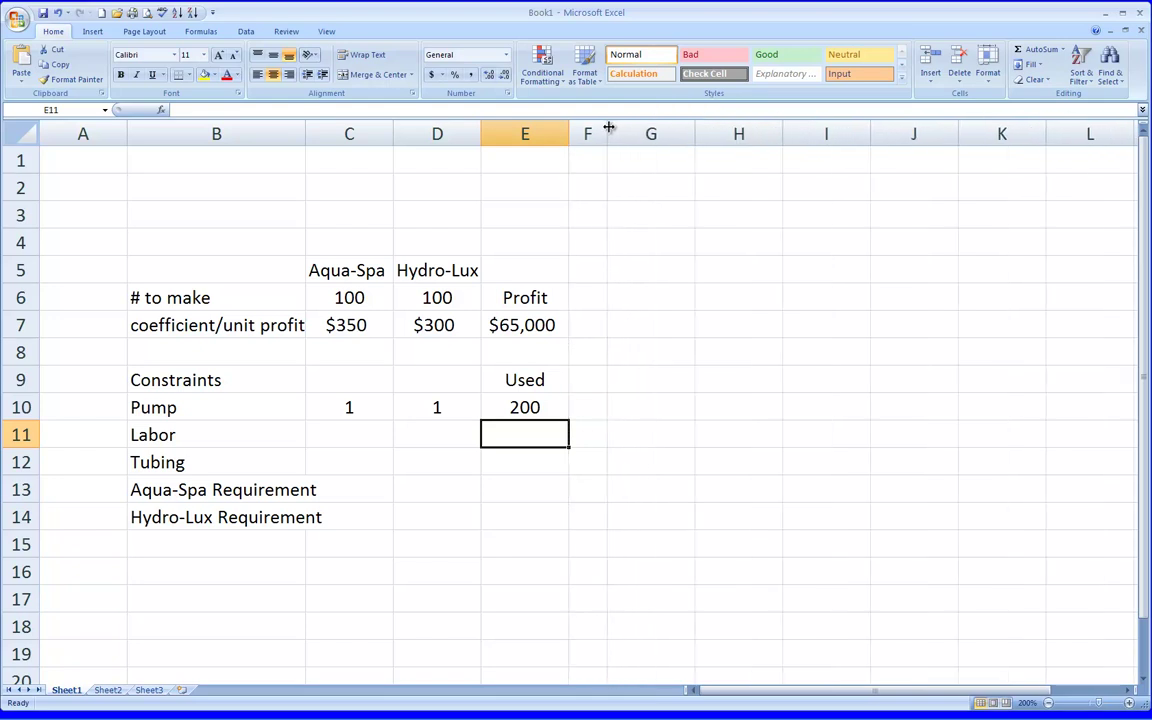
left_click(587, 412)
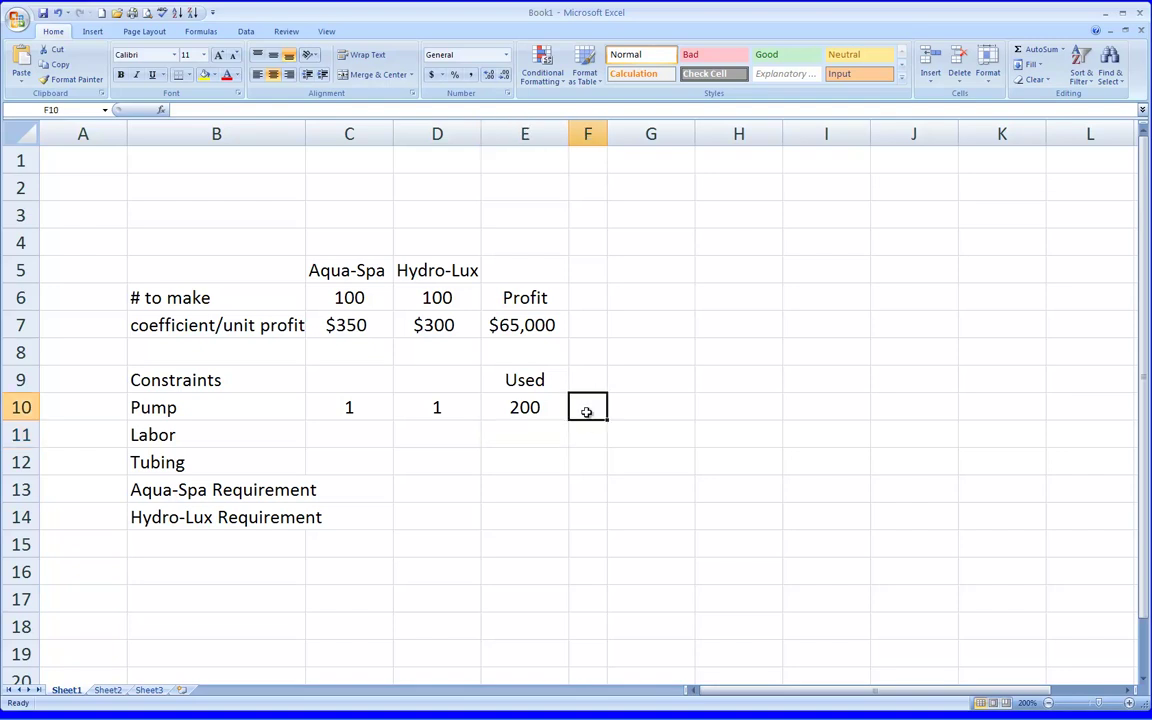
type("<=")
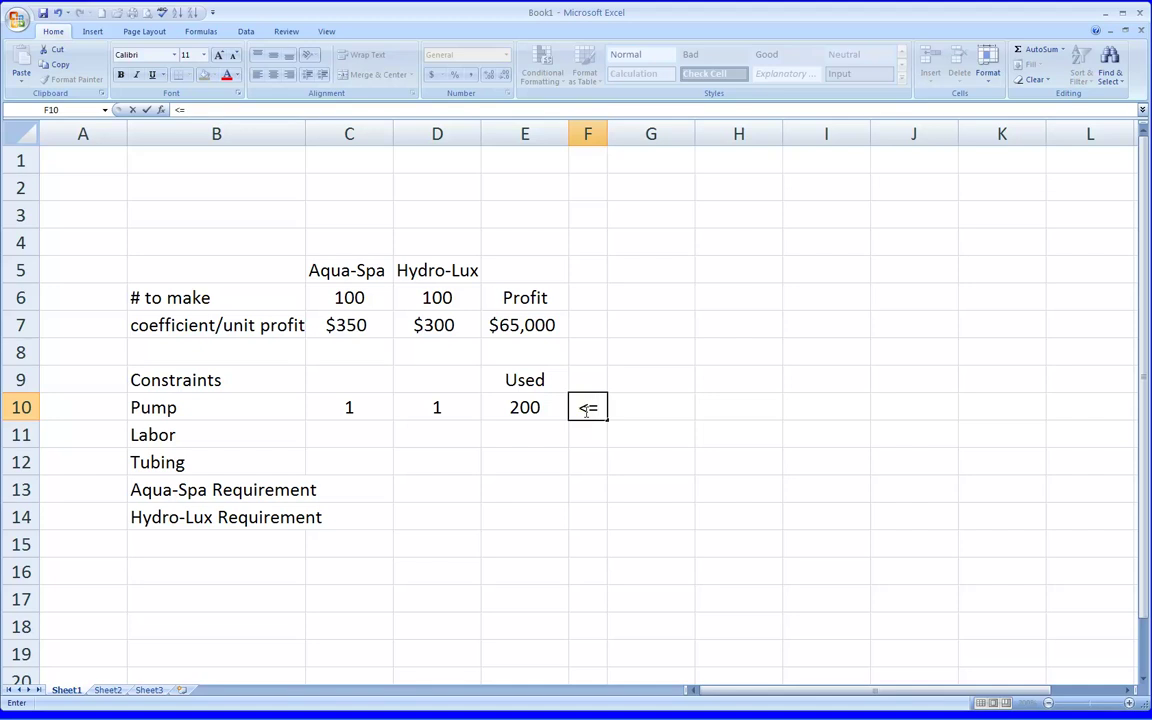
key("Return")
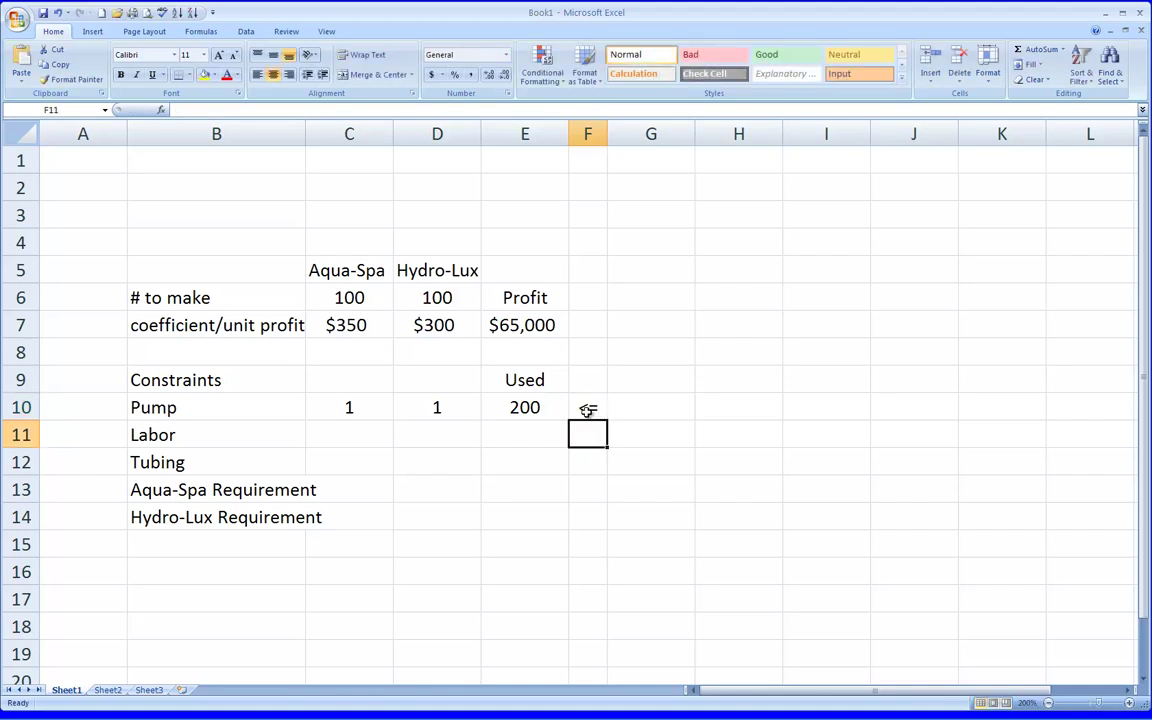
type("<=")
key("Return")
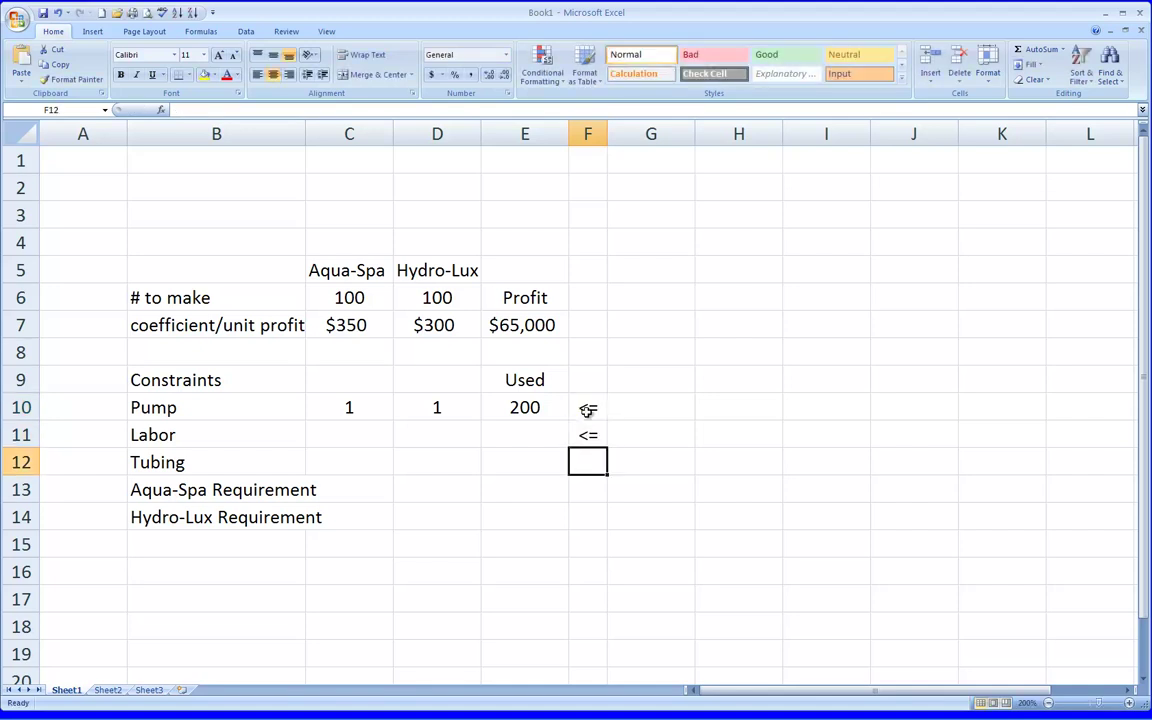
type("<=")
key("Return")
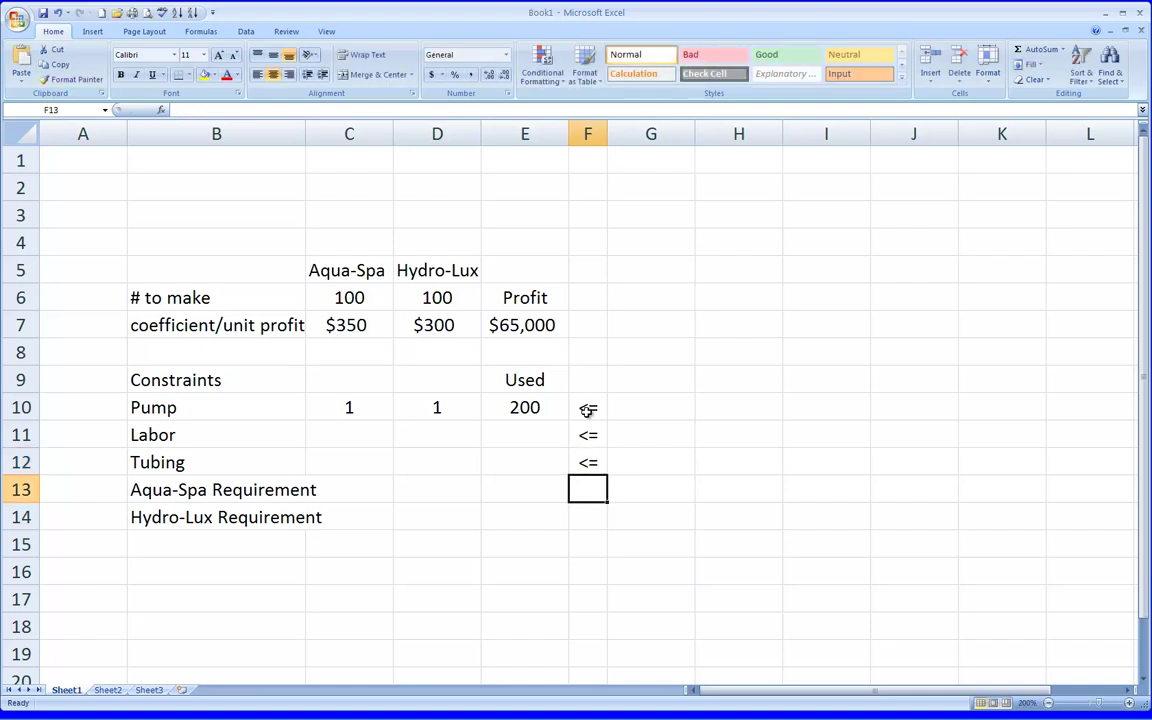
Enter the sign >= in F13 and F14 for the Aqua-Spa and Hydro-Lux requirements
type(">=")
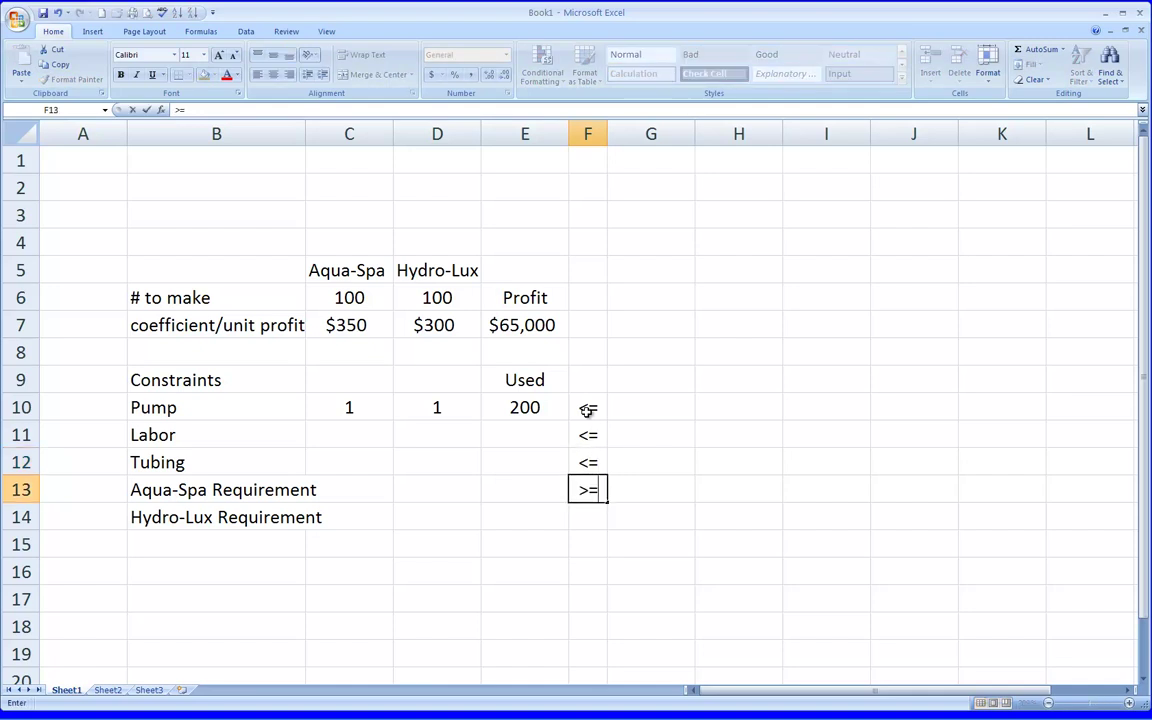
key("Return")
type(">=")
key("Return")
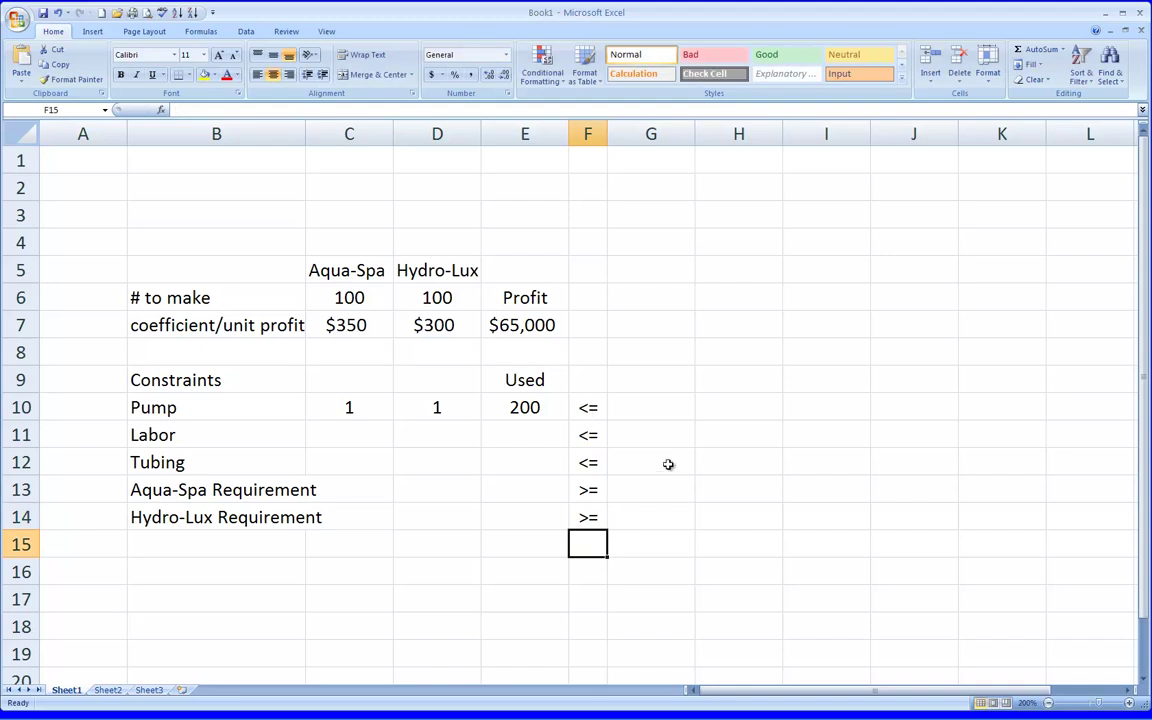
Enter the resource limits in column G: 200 for Pump in G10, 1566 for Labor in G11 and 2880 for Tubing in G12
left_click(647, 412)
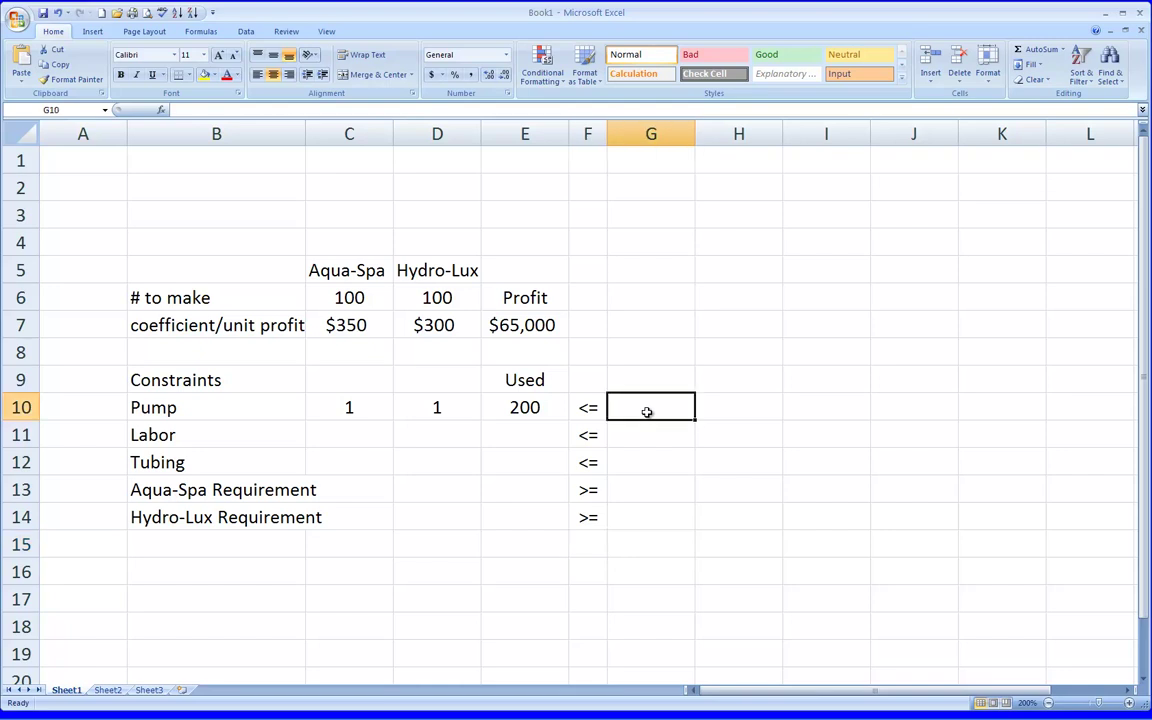
type("200")
key("Return")
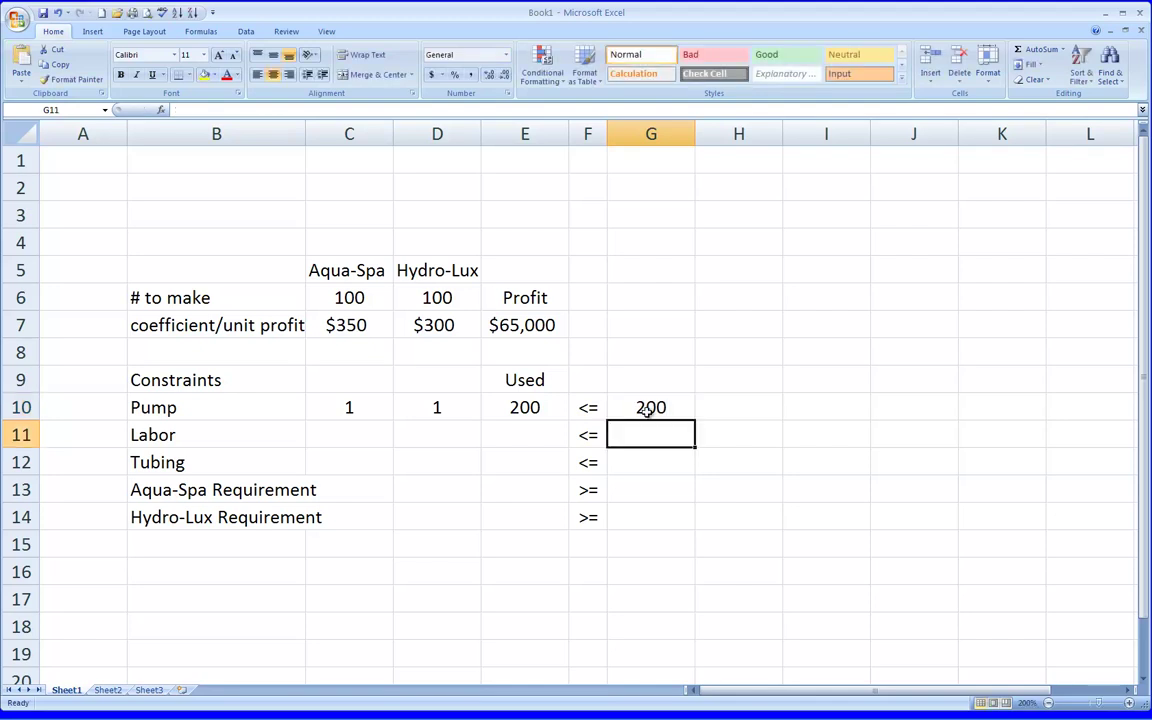
type("15")
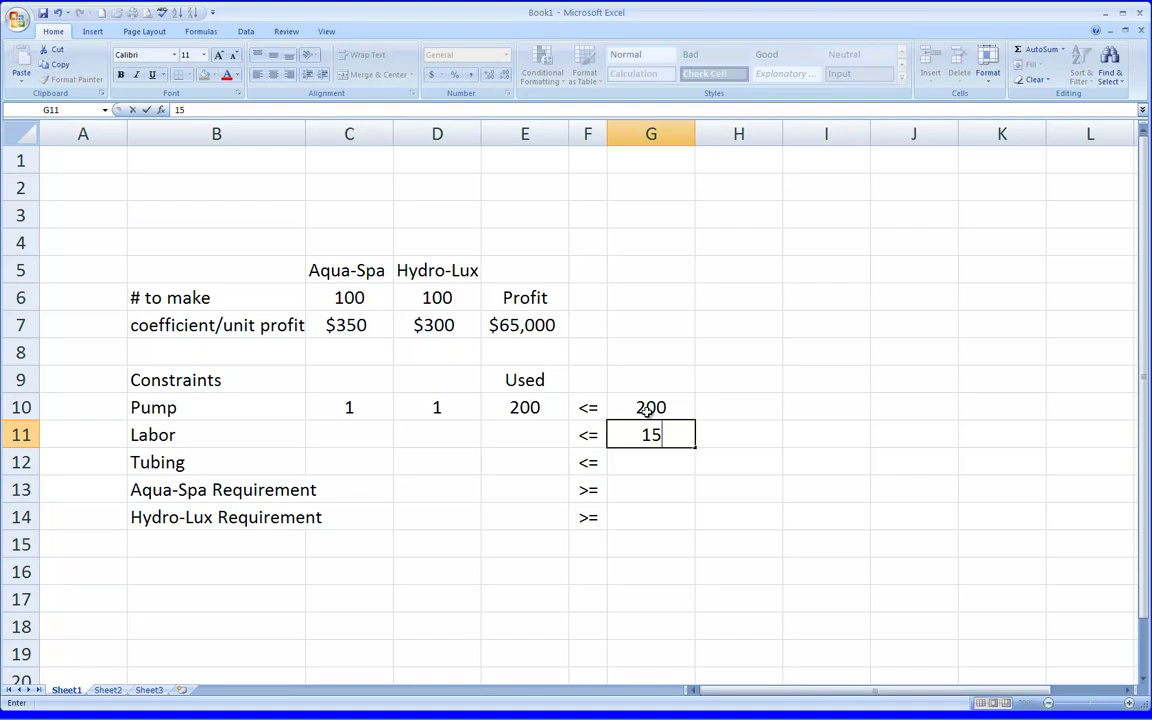
type("66")
key("Return")
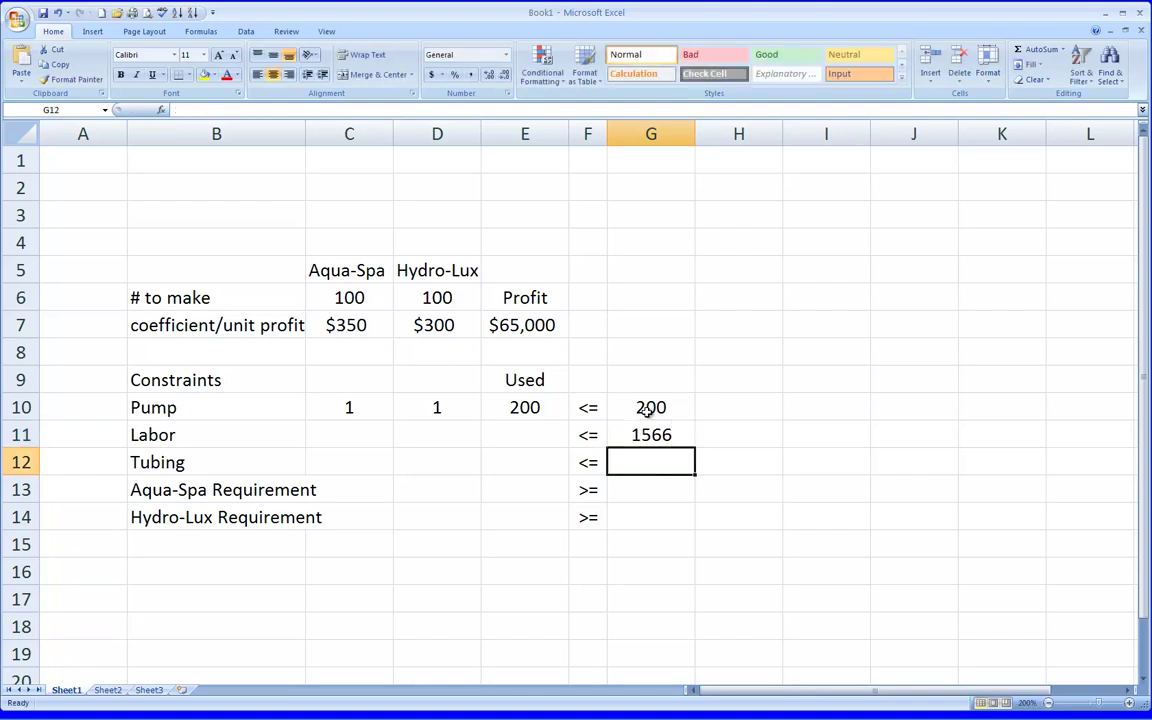
type("2880")
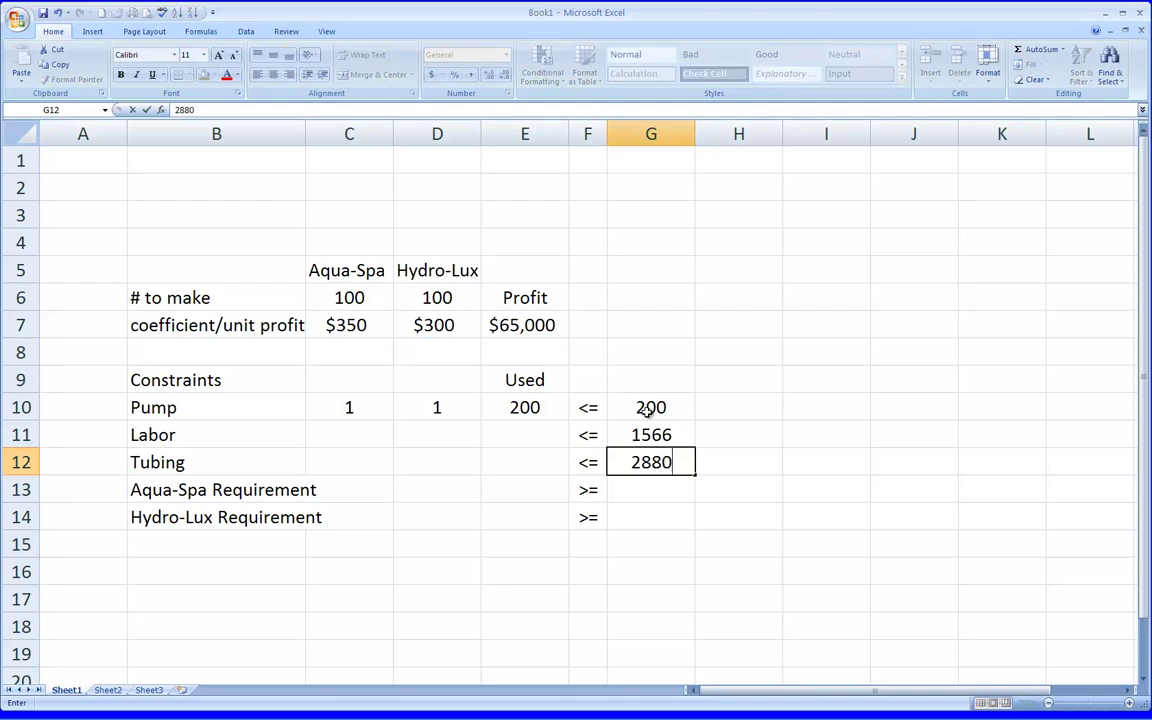
key("Return")
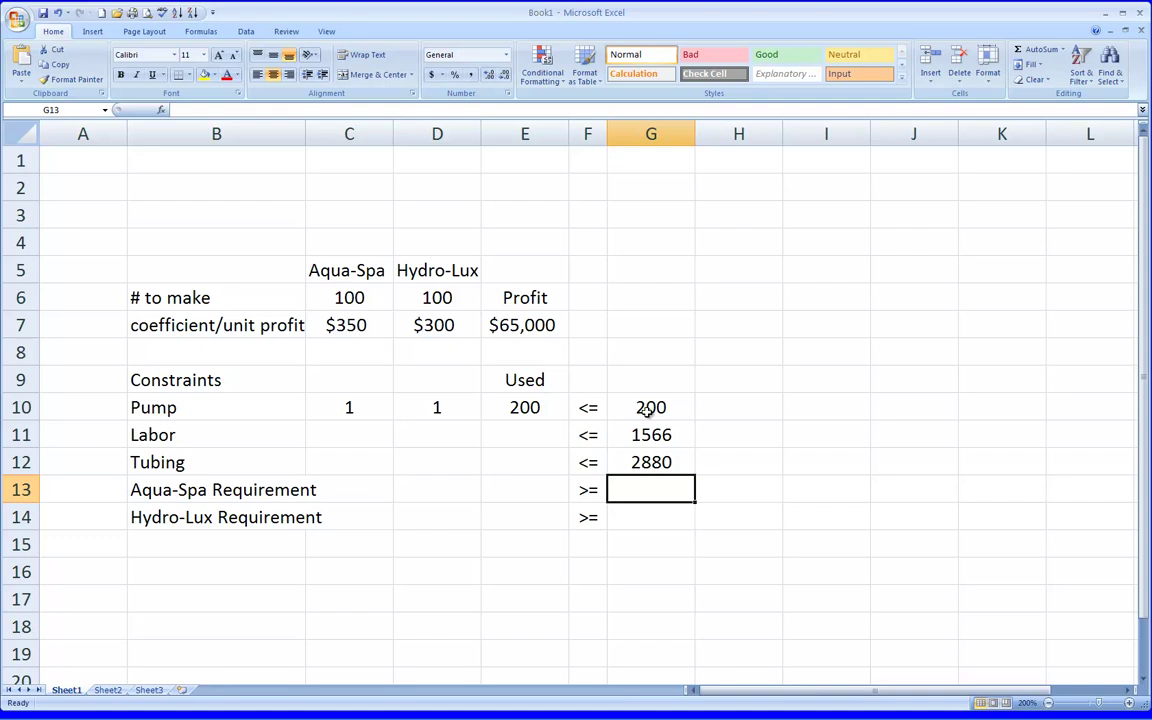
Enter the minimum requirements of 50 for Aqua-Spa in G13 and 50 for Hydro-Lux in G14
type("50")
key("Return")
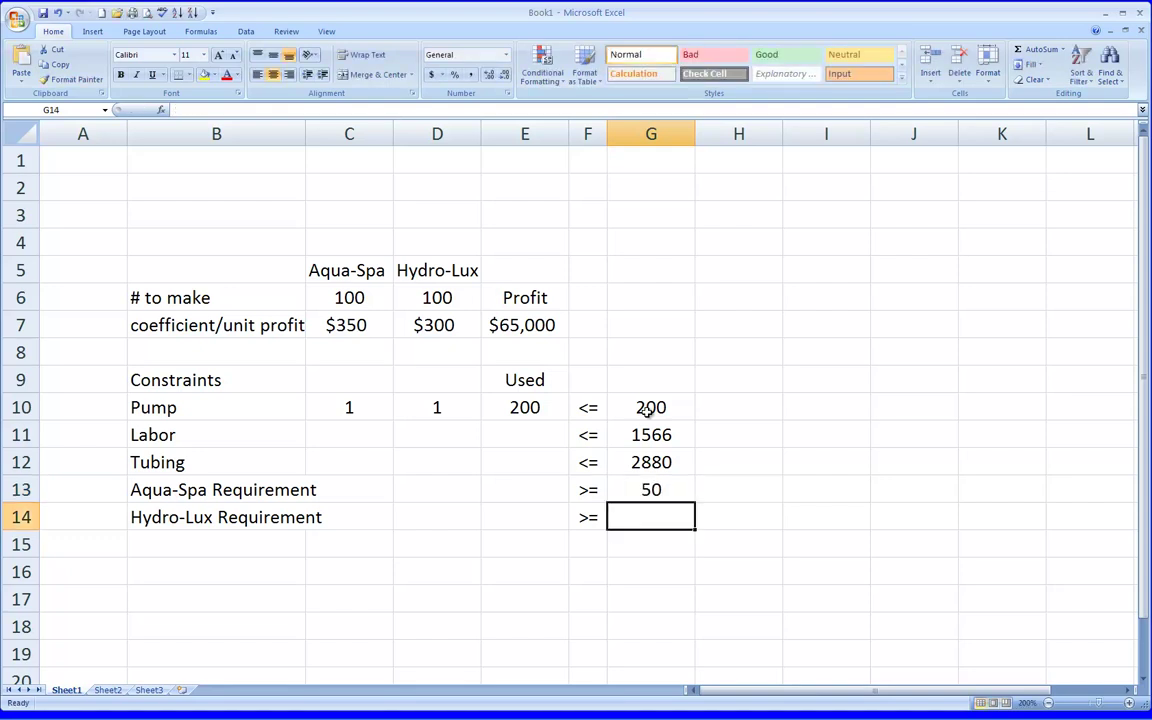
type("50")
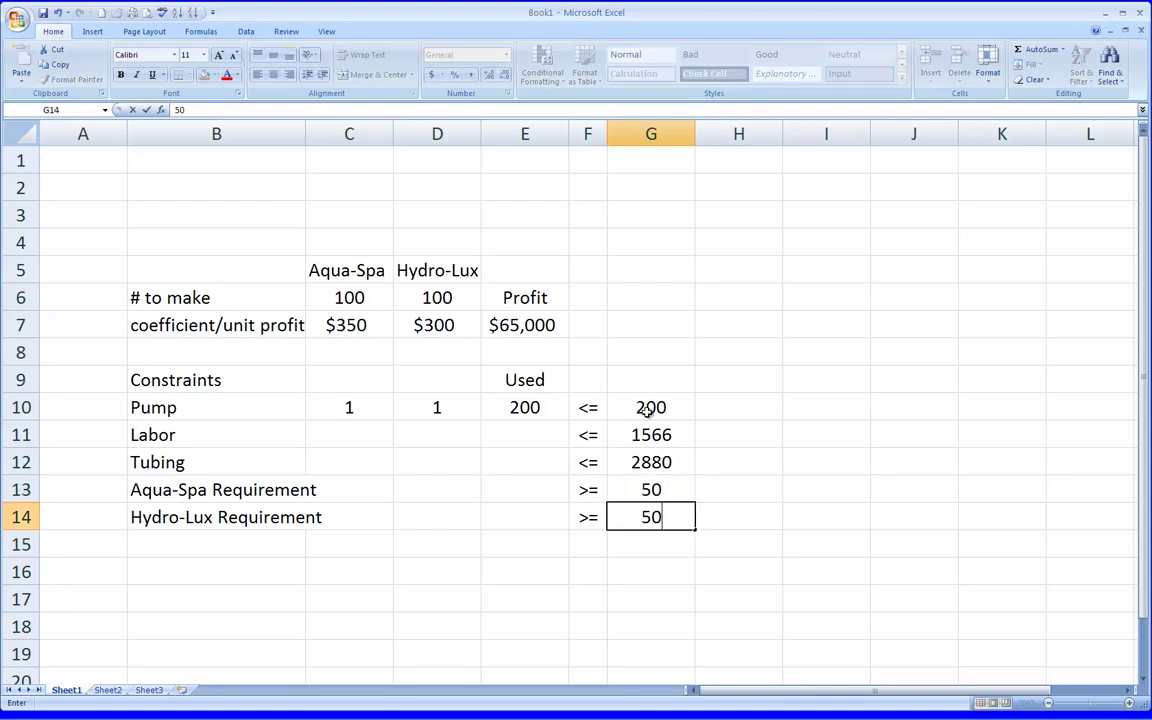
key("Return")
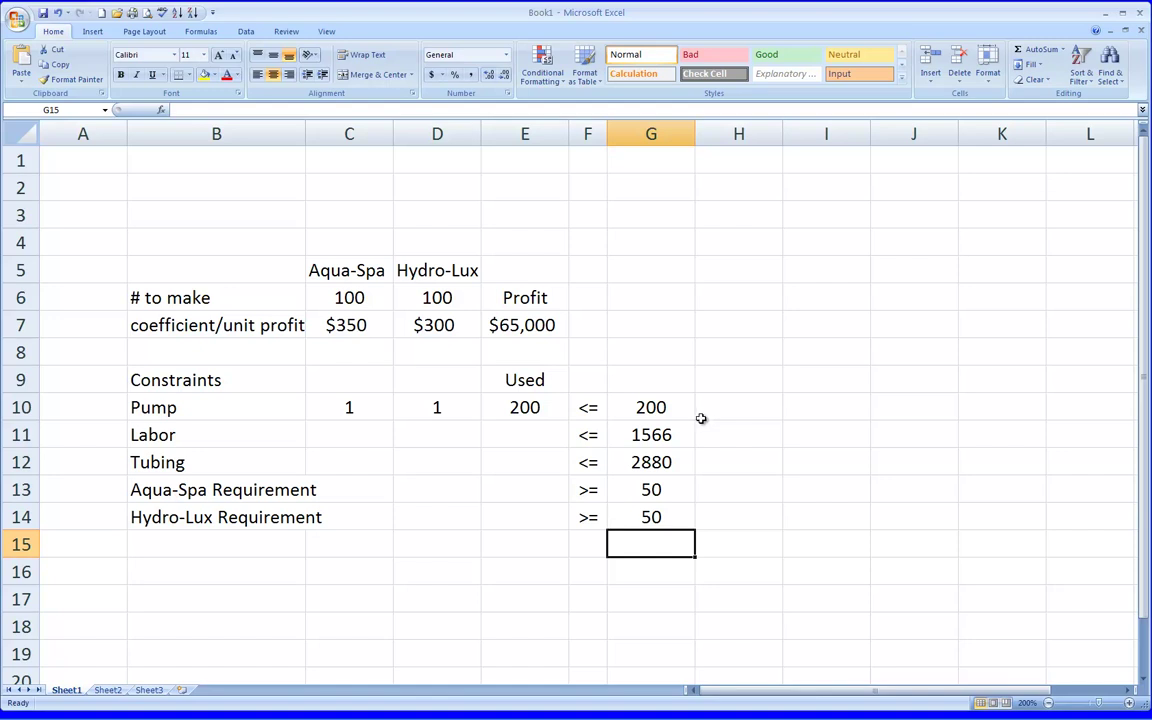
Enter the Labor coefficients: 9 for Aqua-Spa in C11 and 6 for Hydro-Lux in D11
left_click(345, 430)
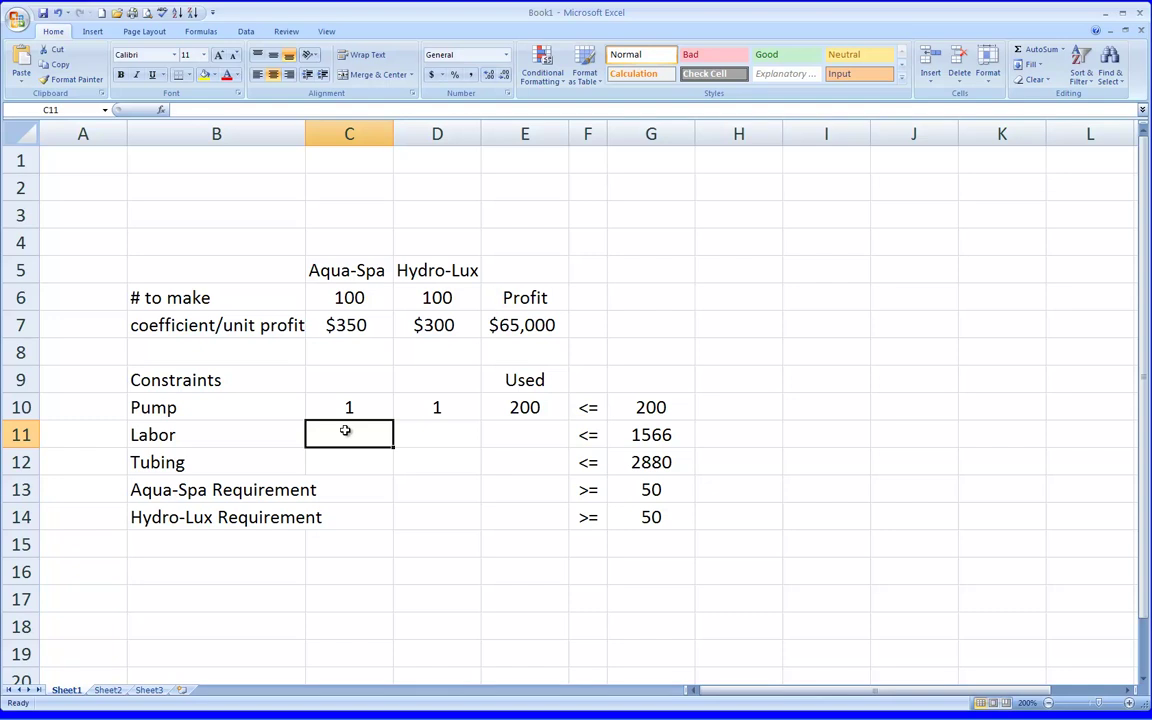
type("9")
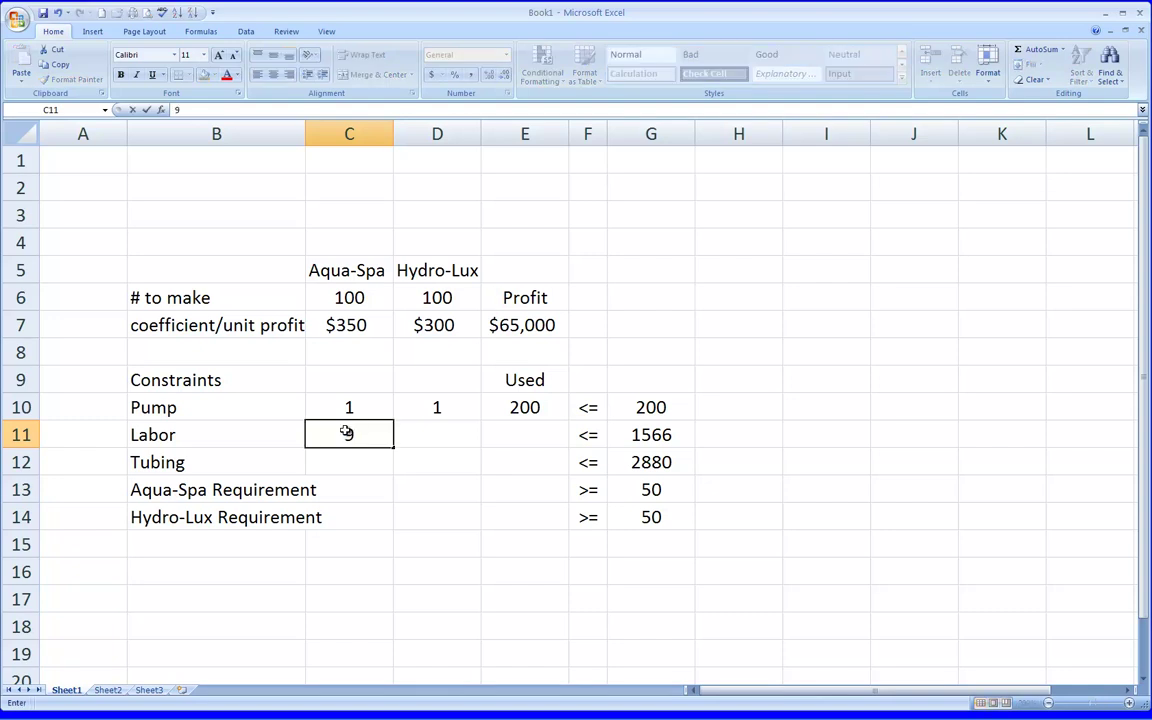
key("Tab")
type("6")
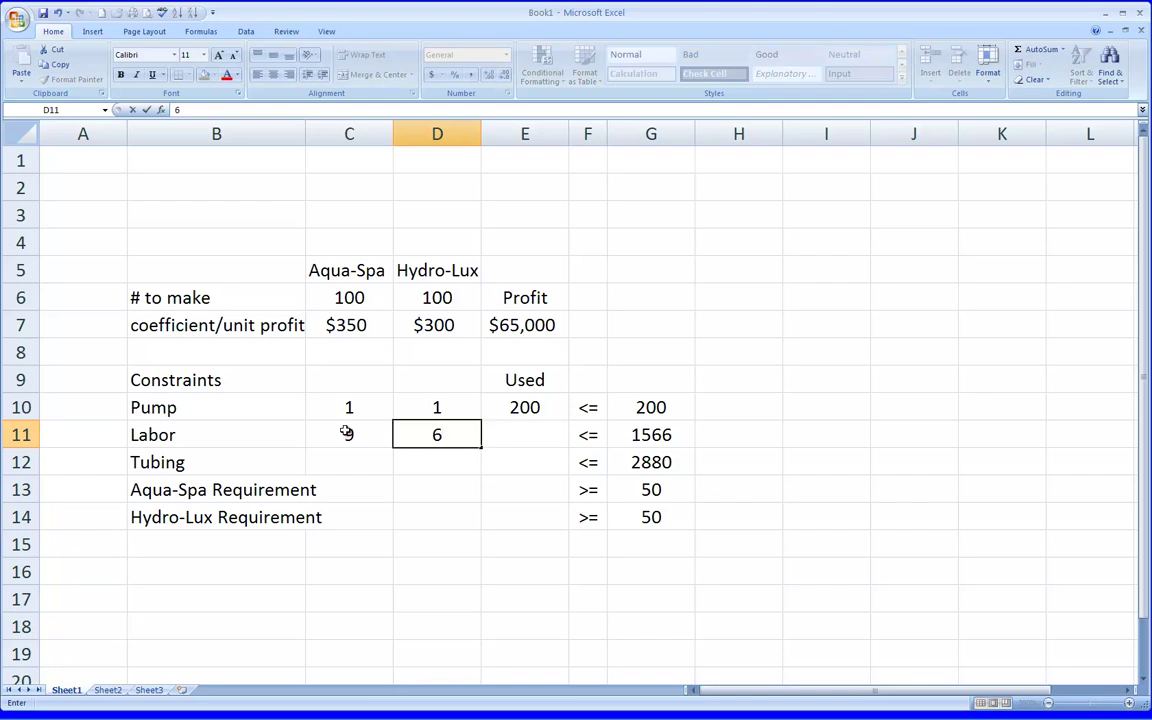
key("Return")
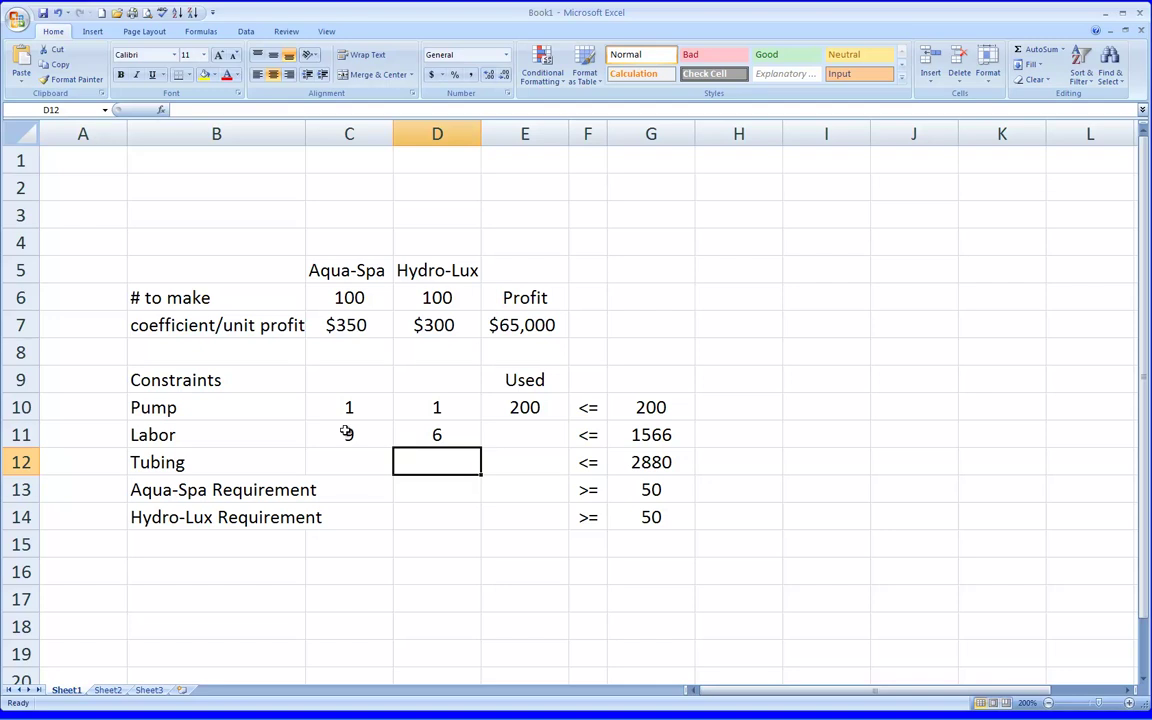
Enter the Labor usage formula =C11*C6+D11*D6 in E11
left_click(537, 433)
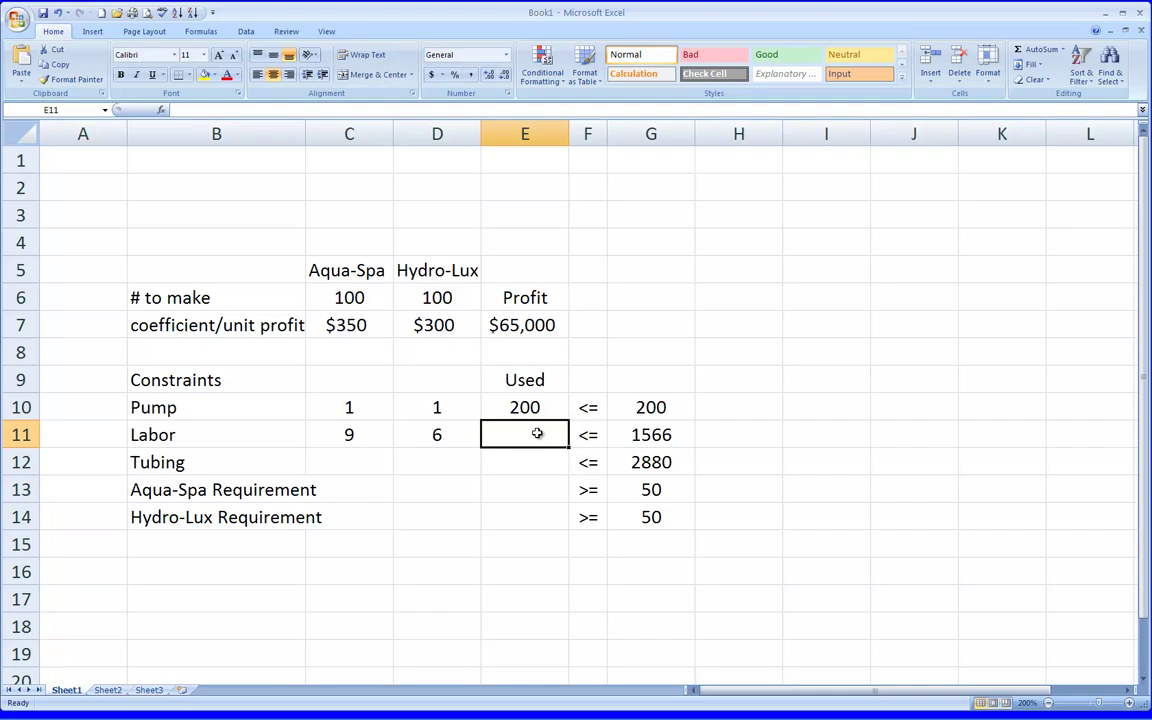
type("=")
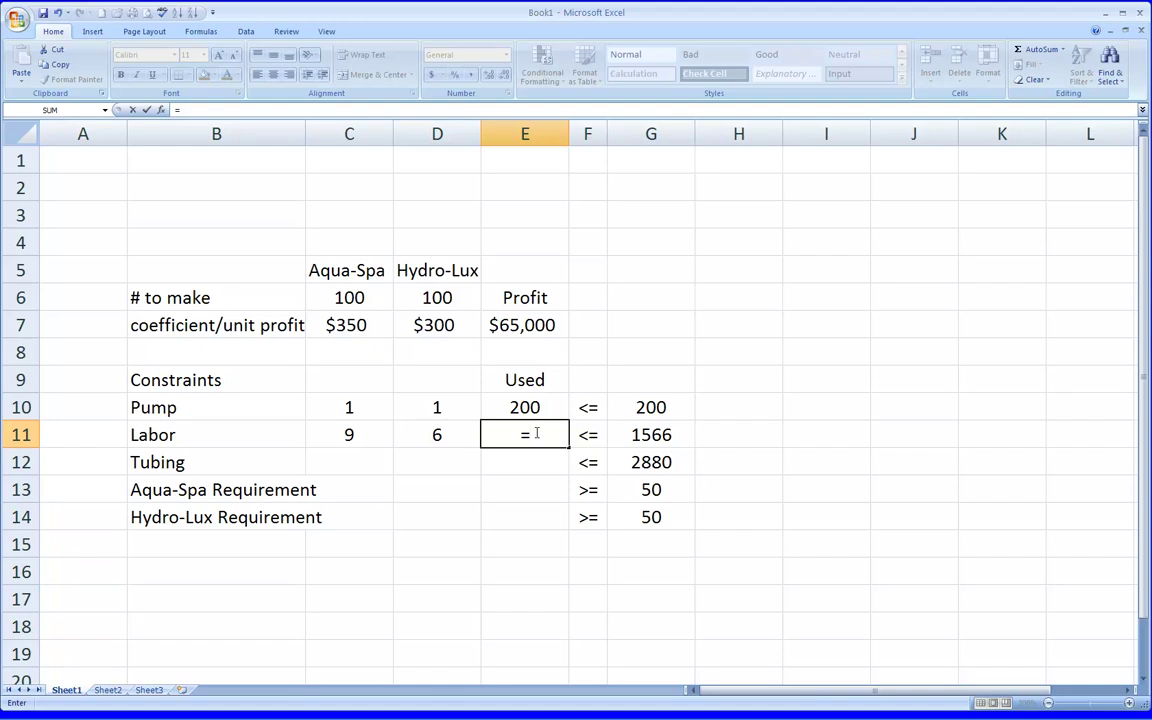
left_click(330, 435)
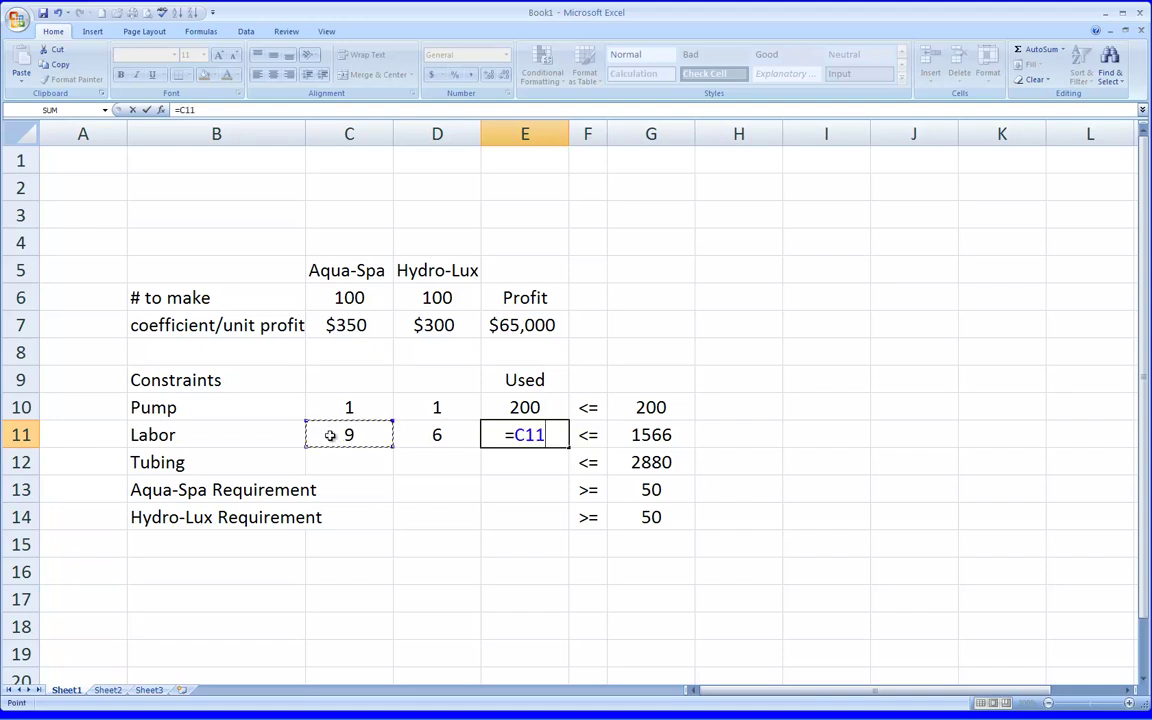
type("*")
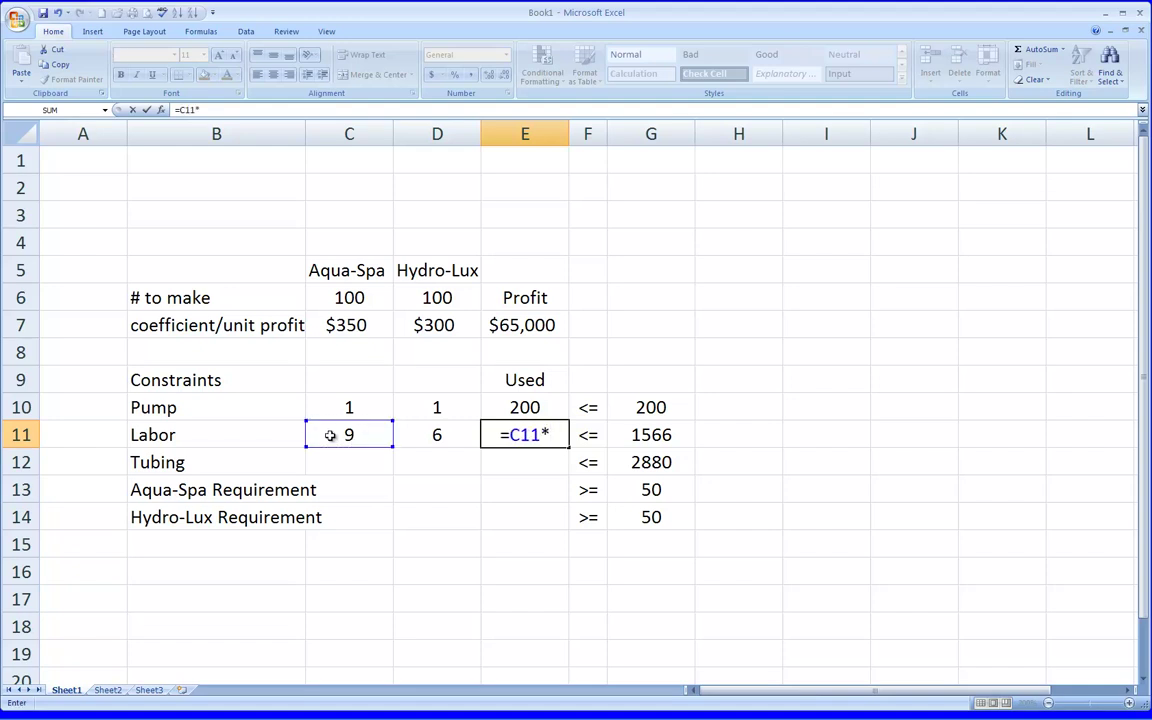
left_click(338, 297)
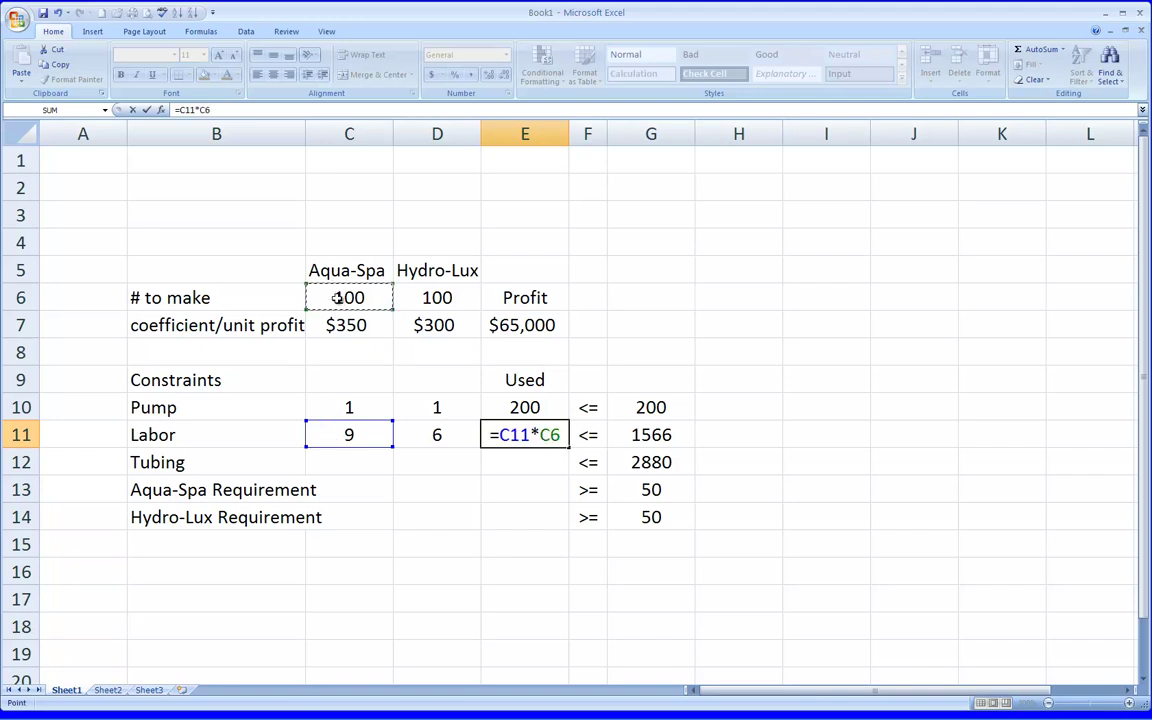
type("+")
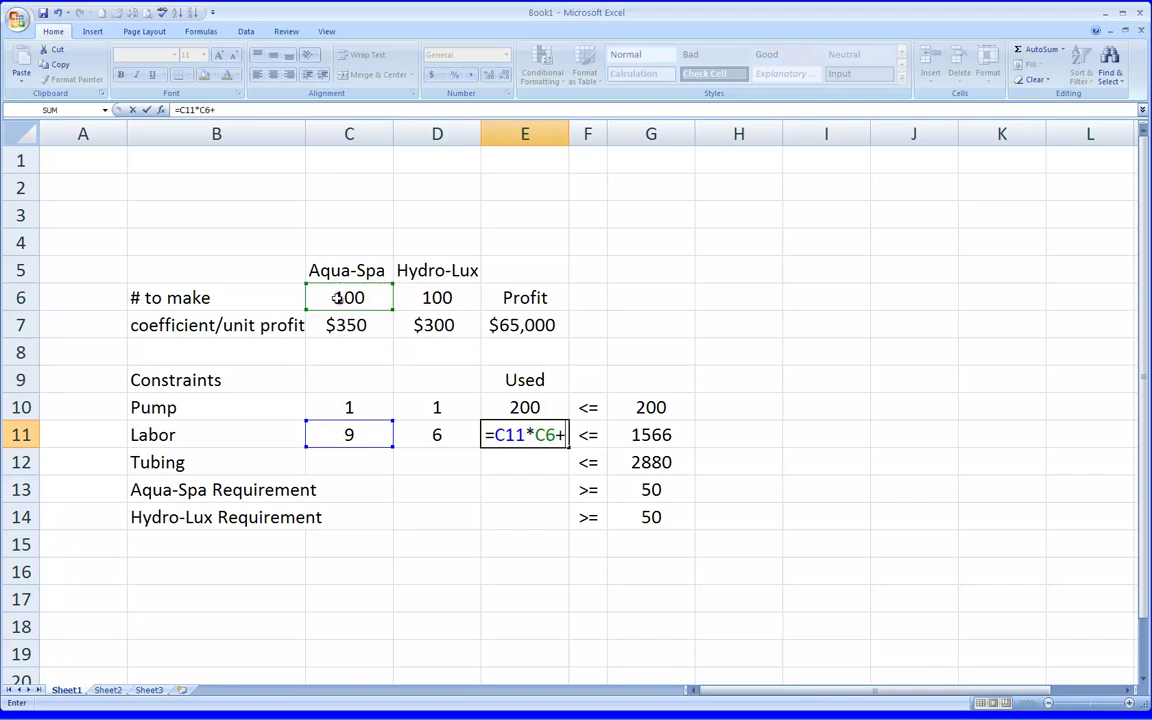
left_click(436, 436)
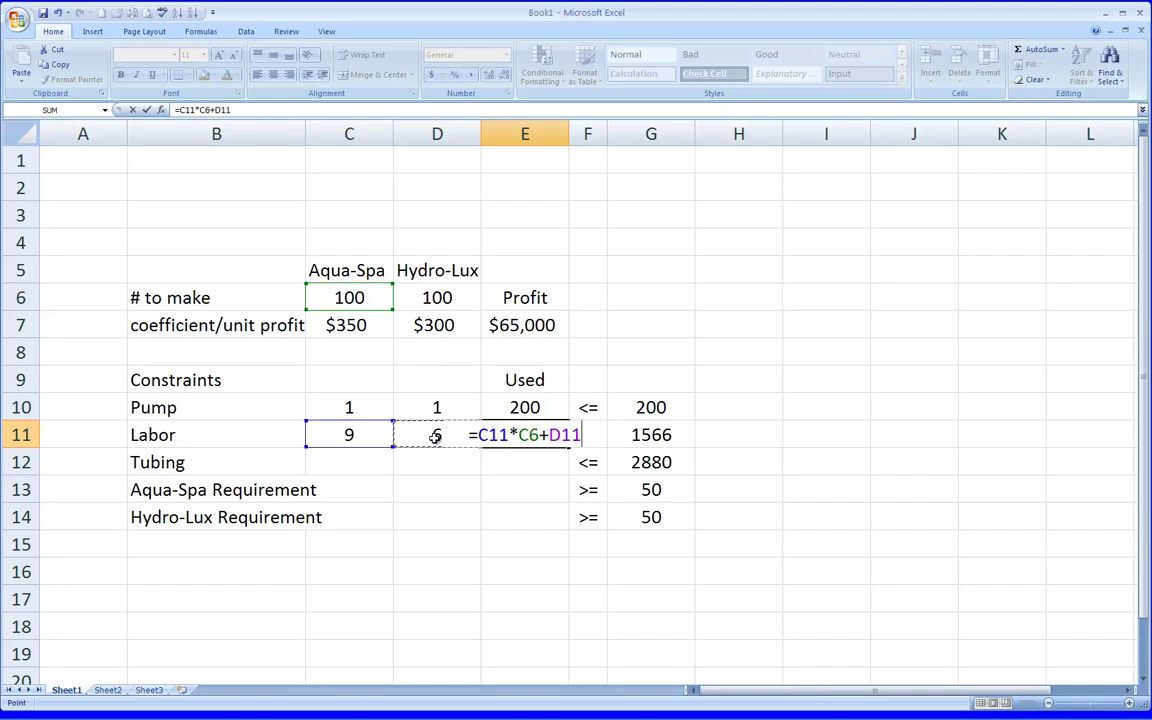
type("*")
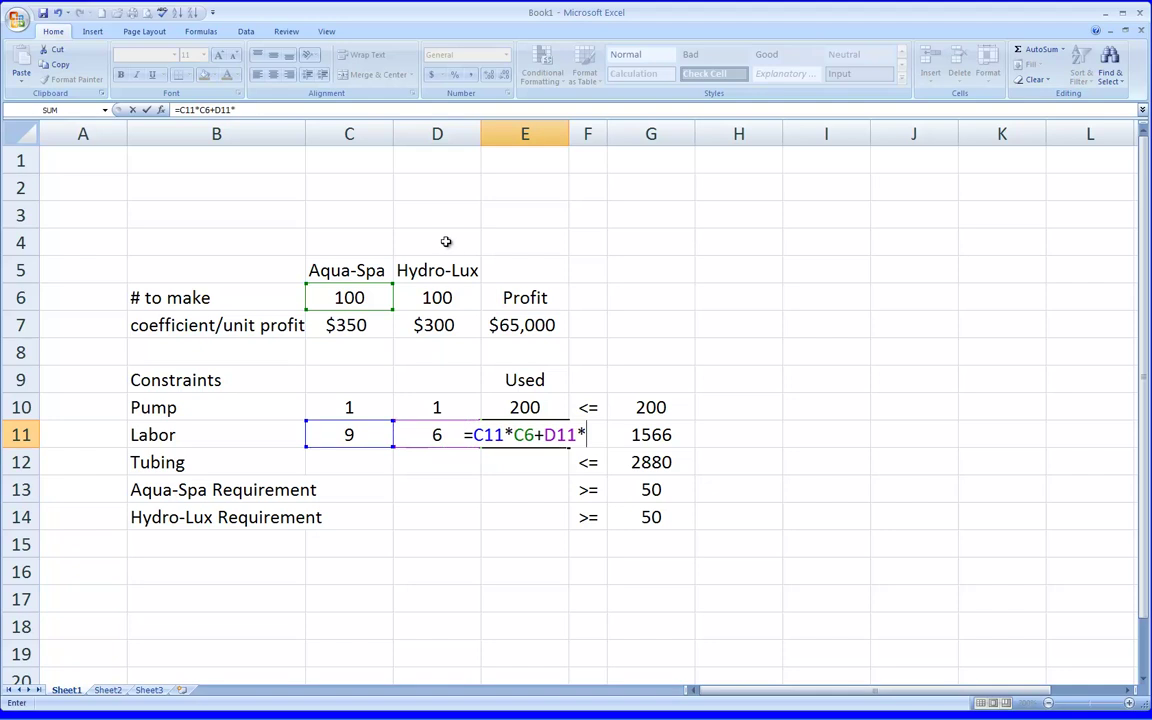
left_click(437, 298)
key("Return")
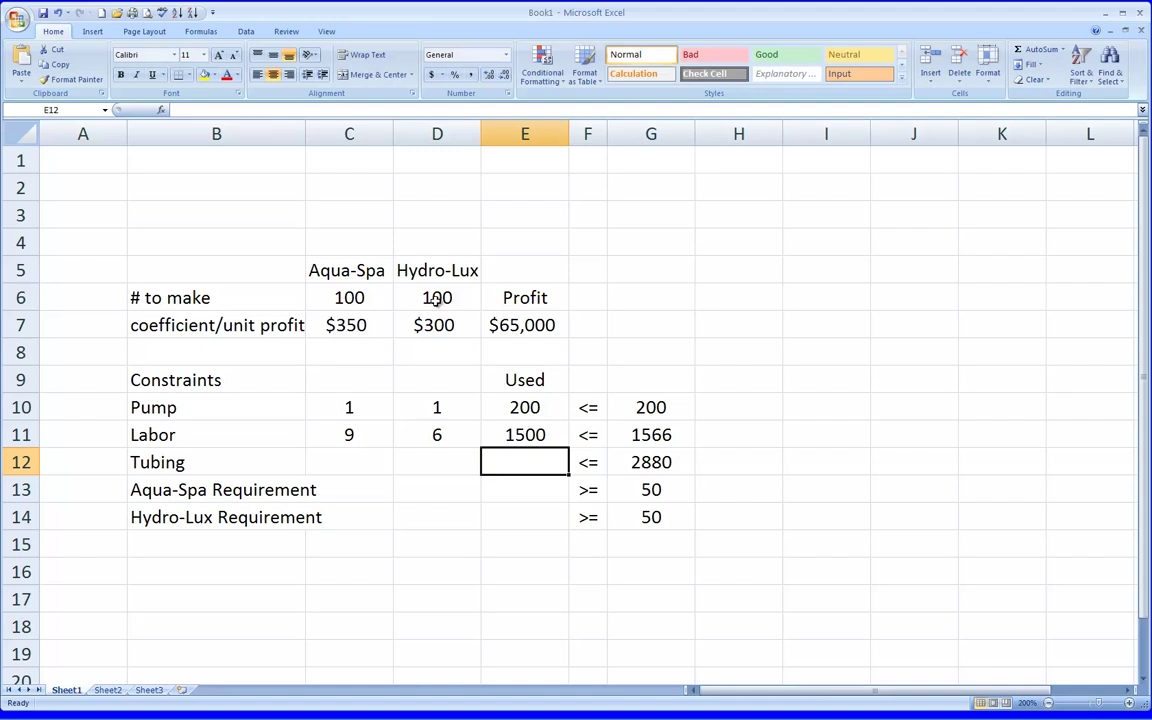
Enter the Tubing coefficients: 12 for Aqua-Spa in C12 and 16 for Hydro-Lux in D12
left_click(348, 467)
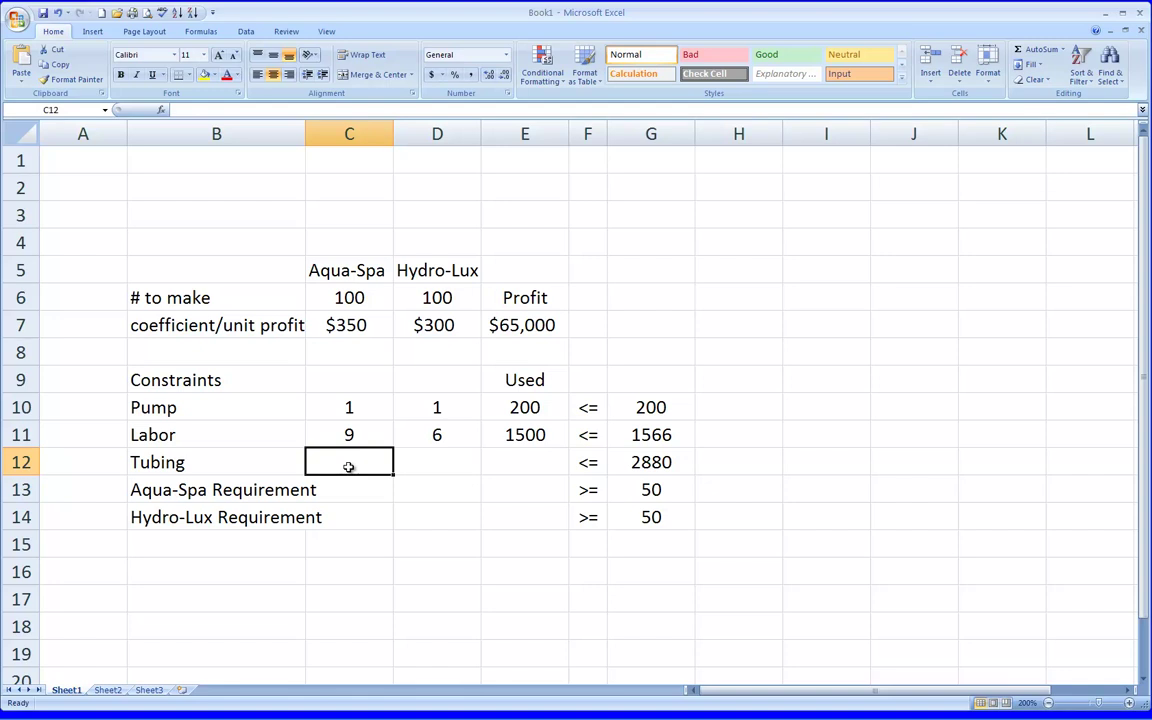
type("12")
key("Tab")
type("16")
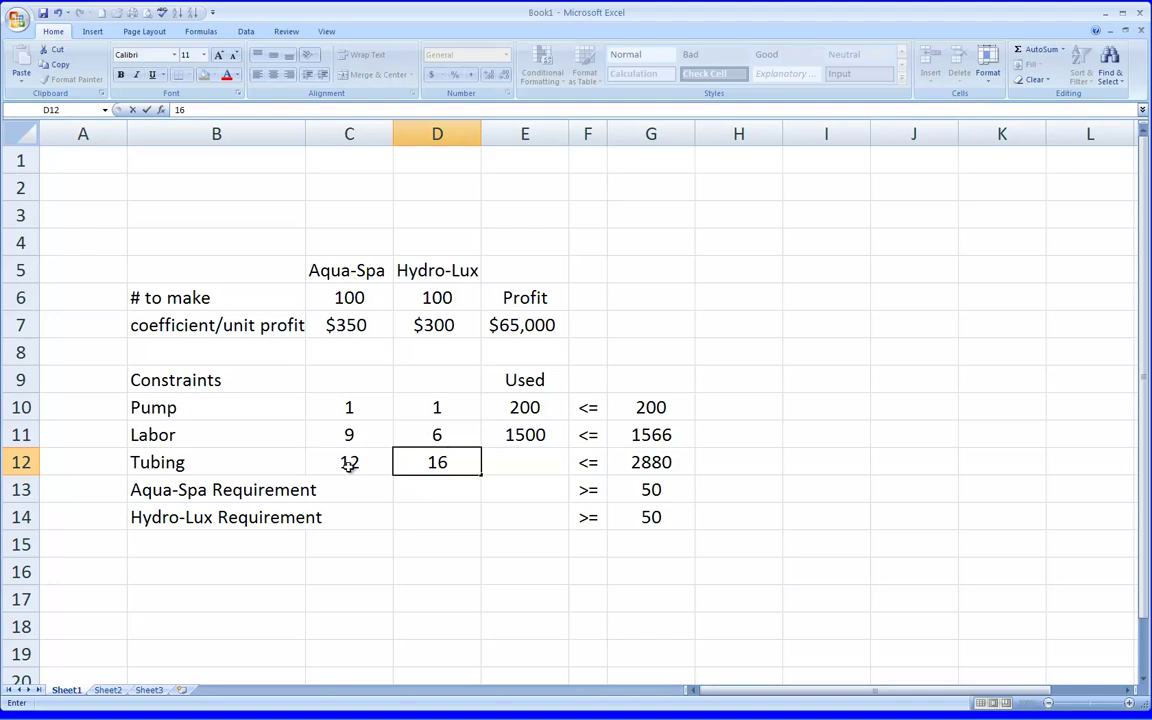
key("Return")
Enter the requirement coefficients: 1 and 0 in C13:D13 for Aqua-Spa, 0 and 1 in C14:D14 for Hydro-Lux
key("Left")
type("1")
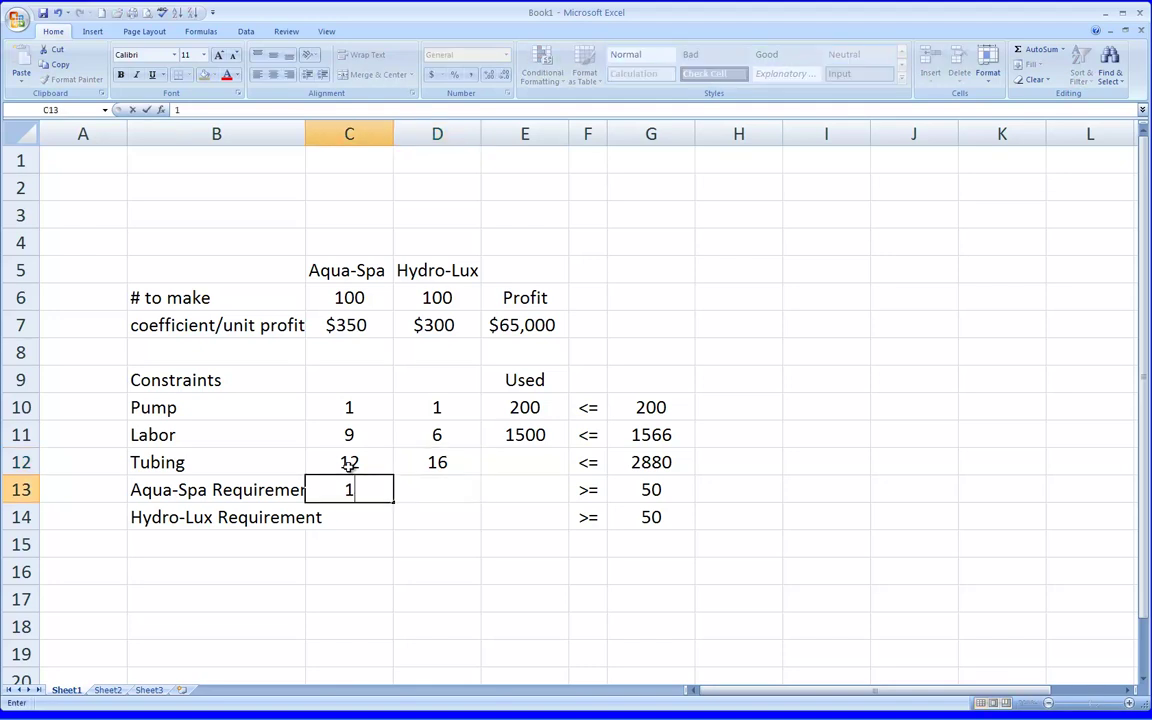
key("Tab")
type("0")
type("1")
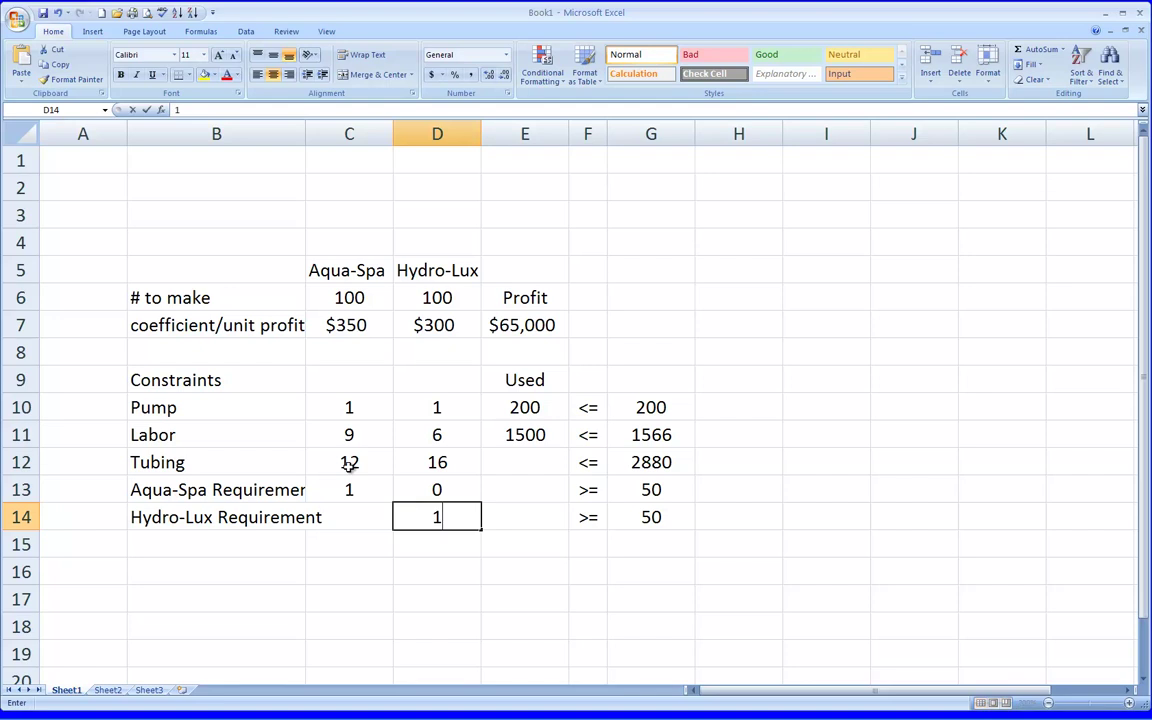
key("Left")
type("0")
key("Right")
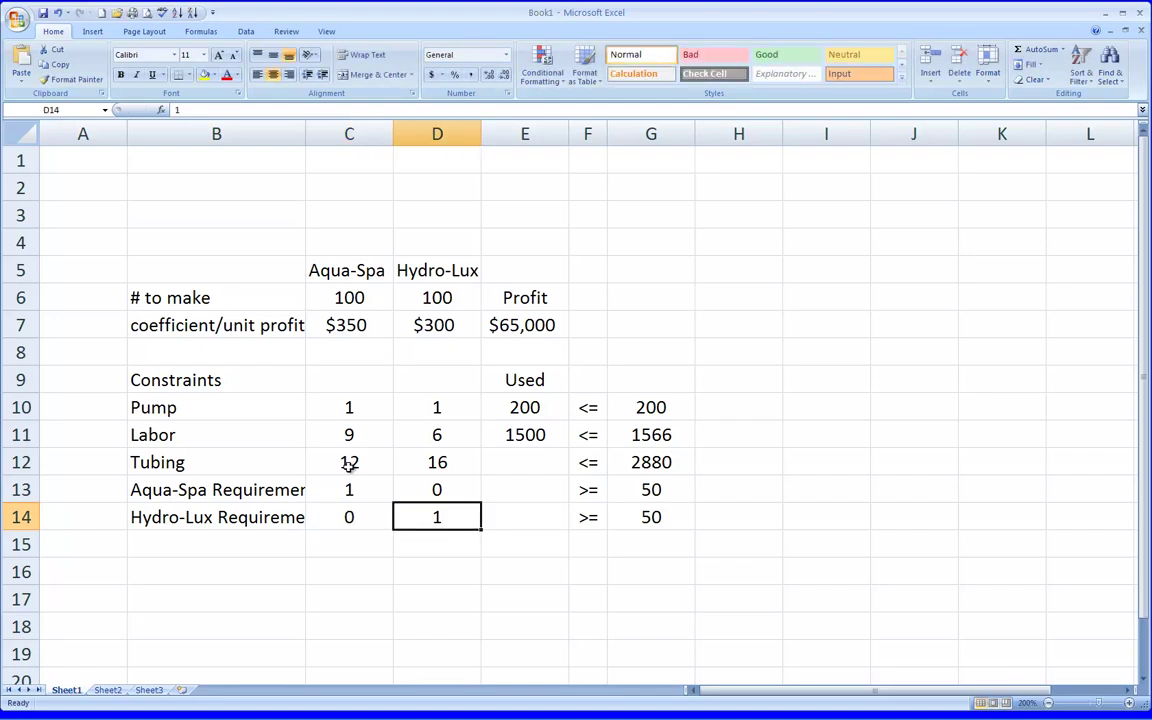
key("Up")
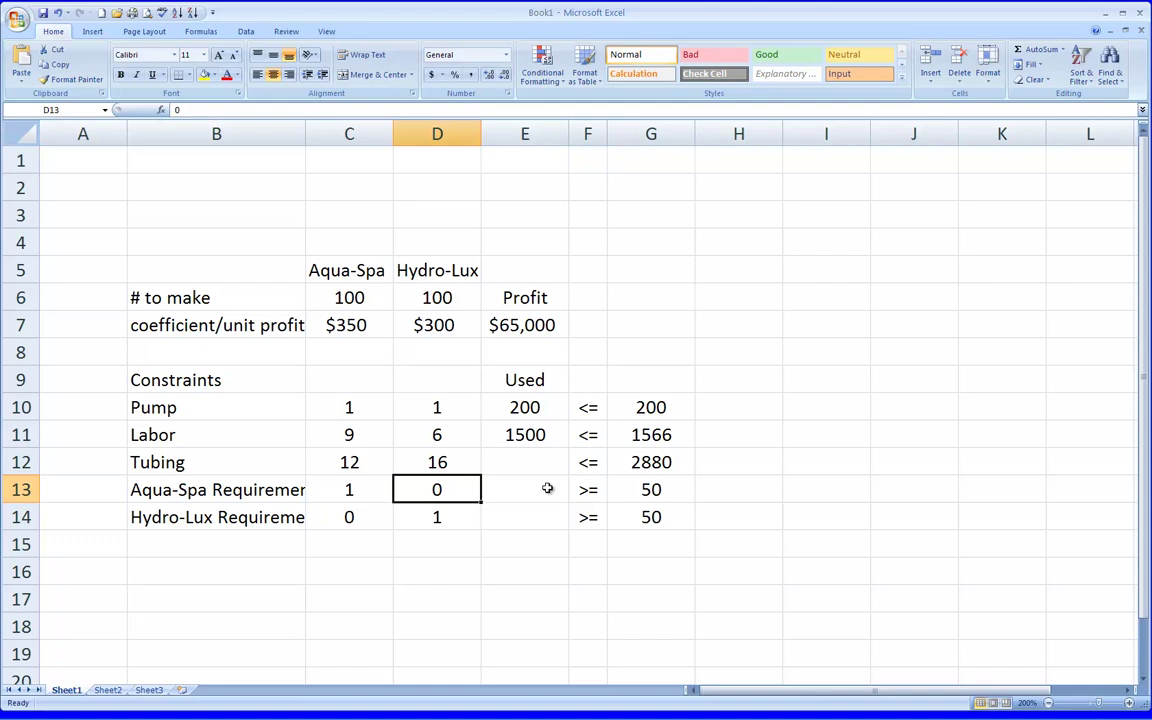
Examine the Pump and Labor usage formulas in E10 and E11 and the production quantities in C6 and D6 they refer to
left_click(523, 461)
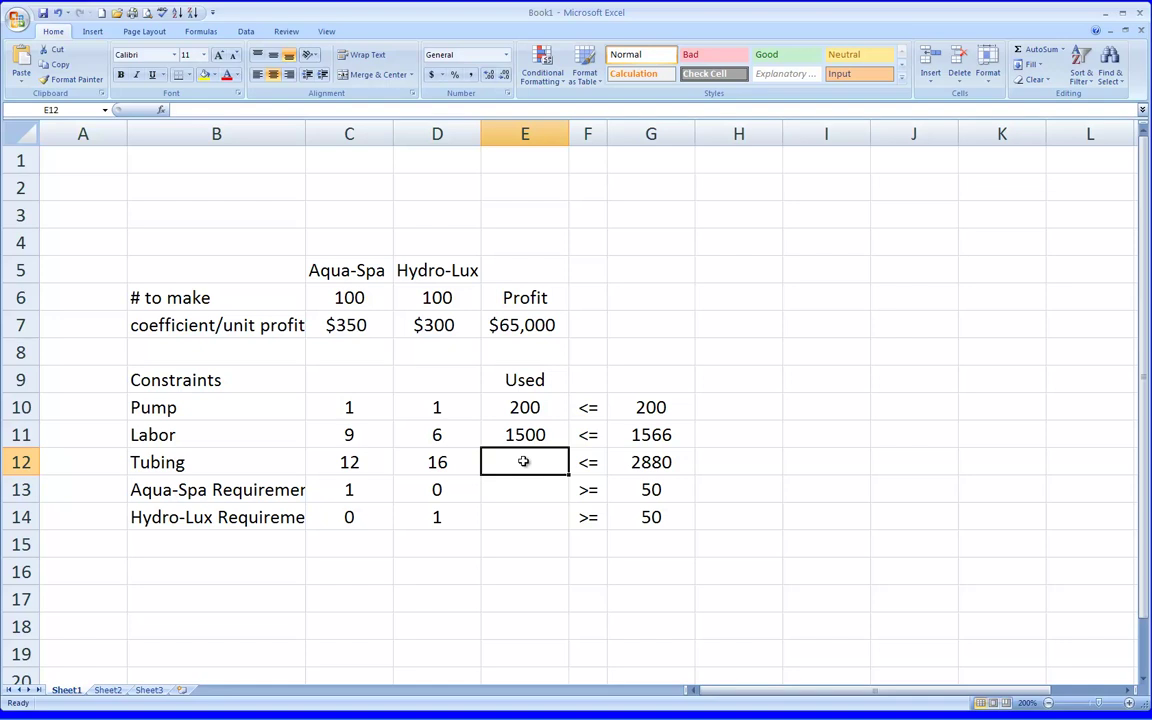
left_click(514, 490)
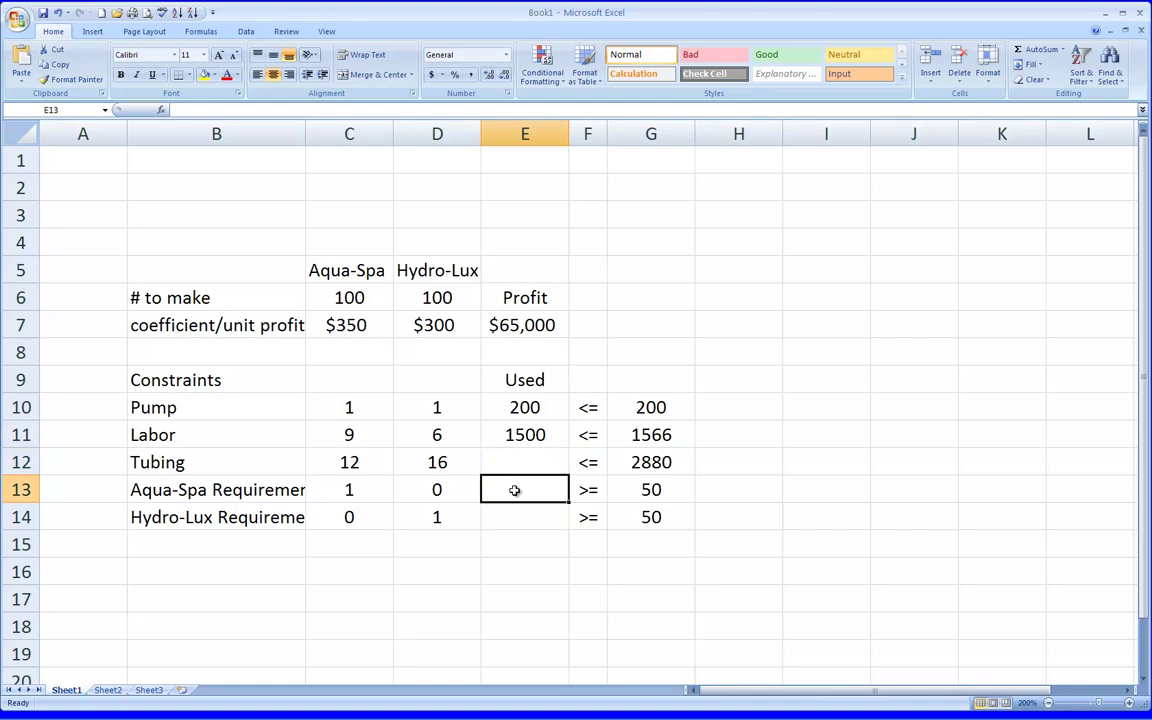
left_click(513, 461)
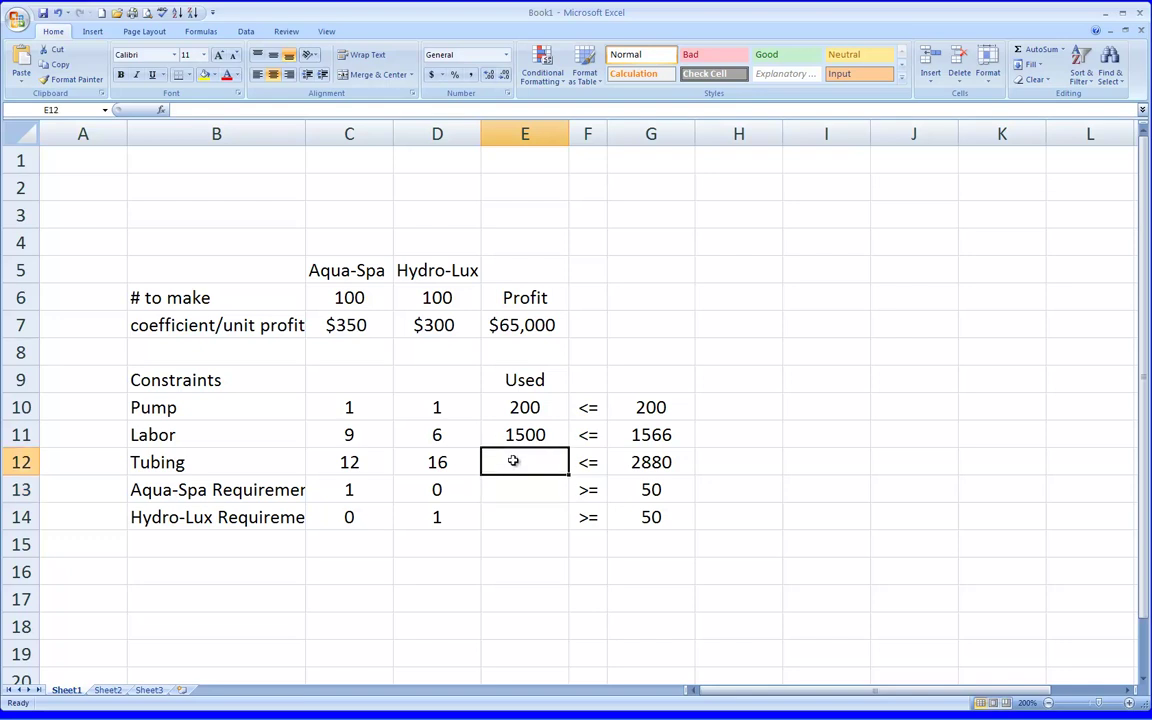
left_click(511, 407)
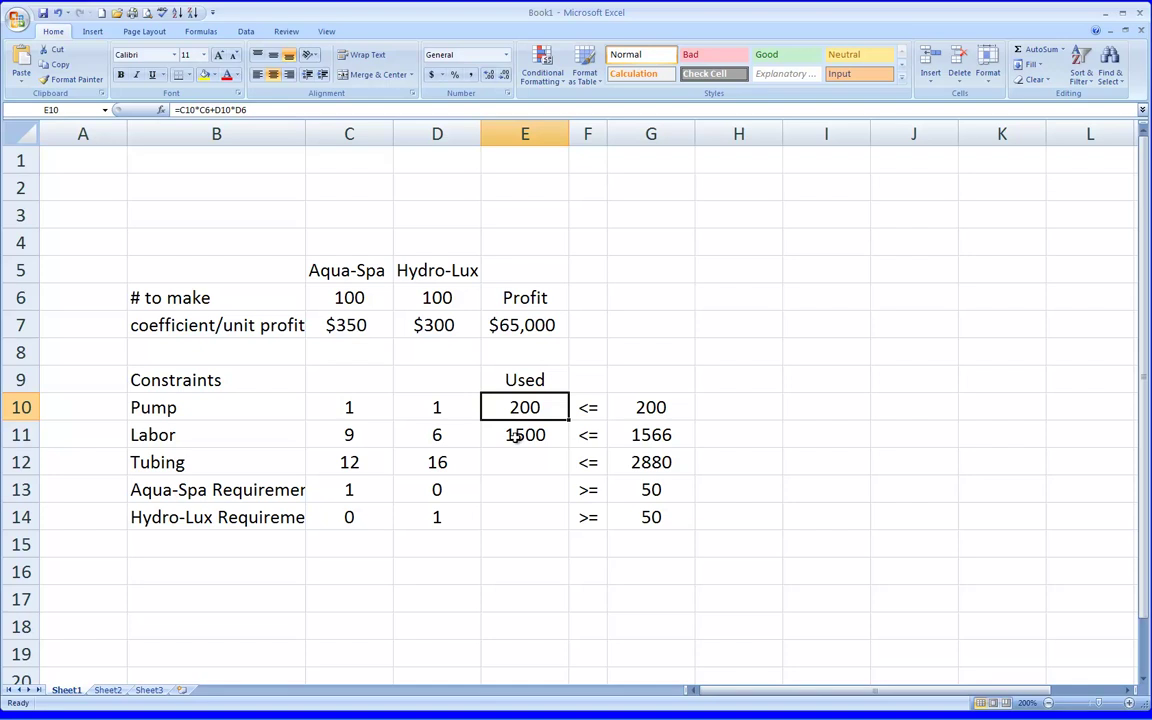
left_click(514, 436)
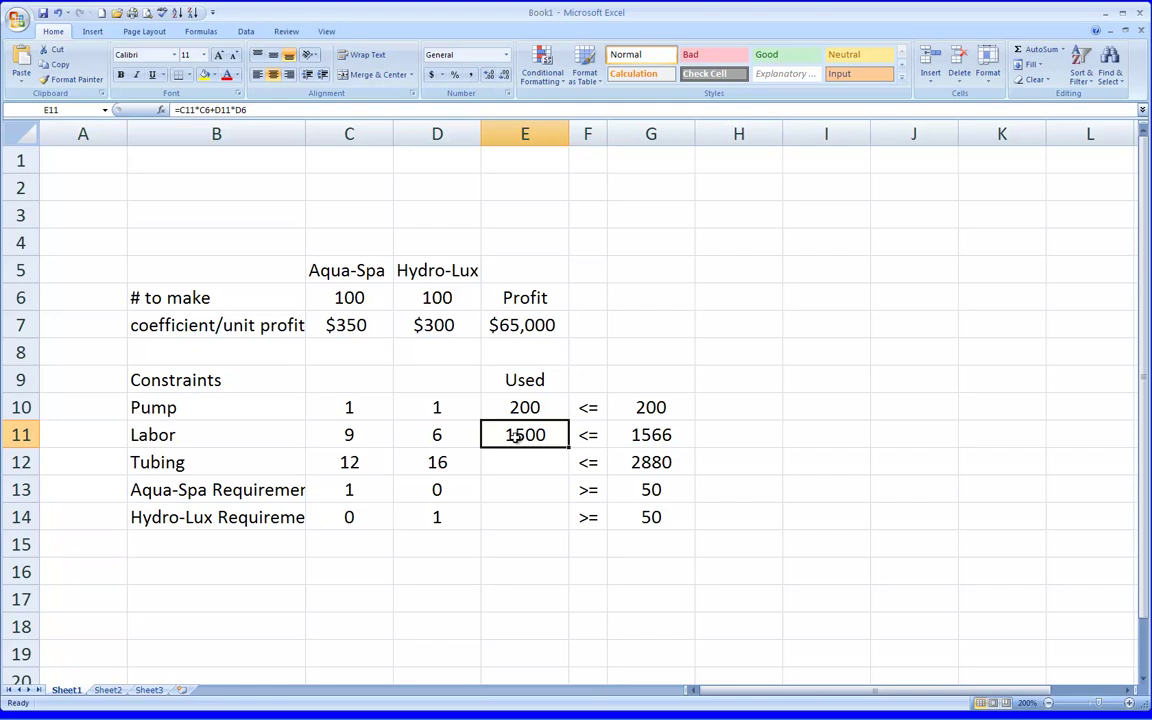
left_click(353, 295)
left_click(437, 297)
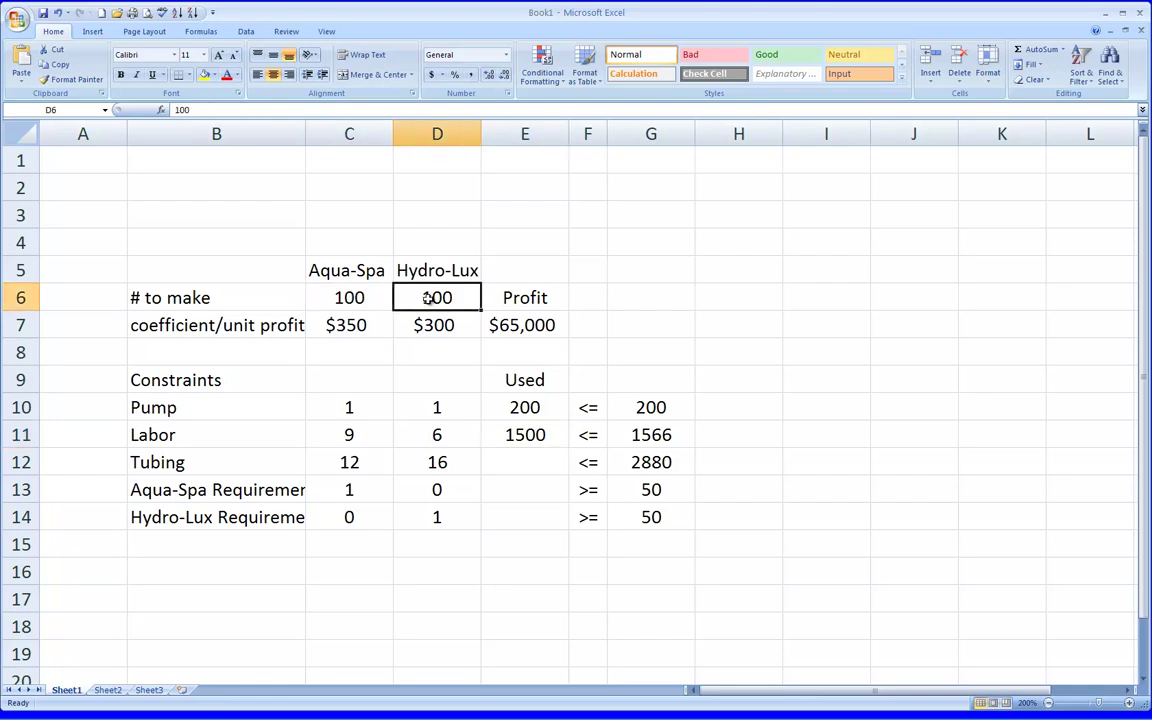
Make the C6 and D6 references absolute in the Labor usage formula in E11, giving =C11*$C$6+D11*$D$6
left_click(519, 433)
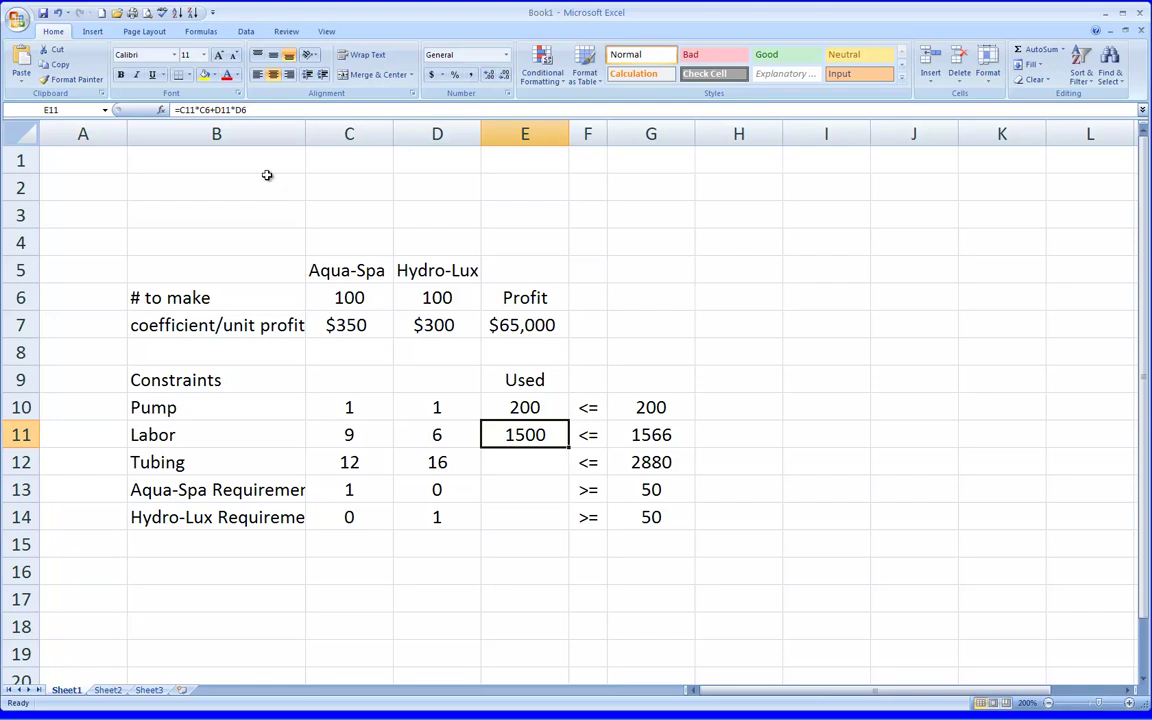
left_click(202, 110)
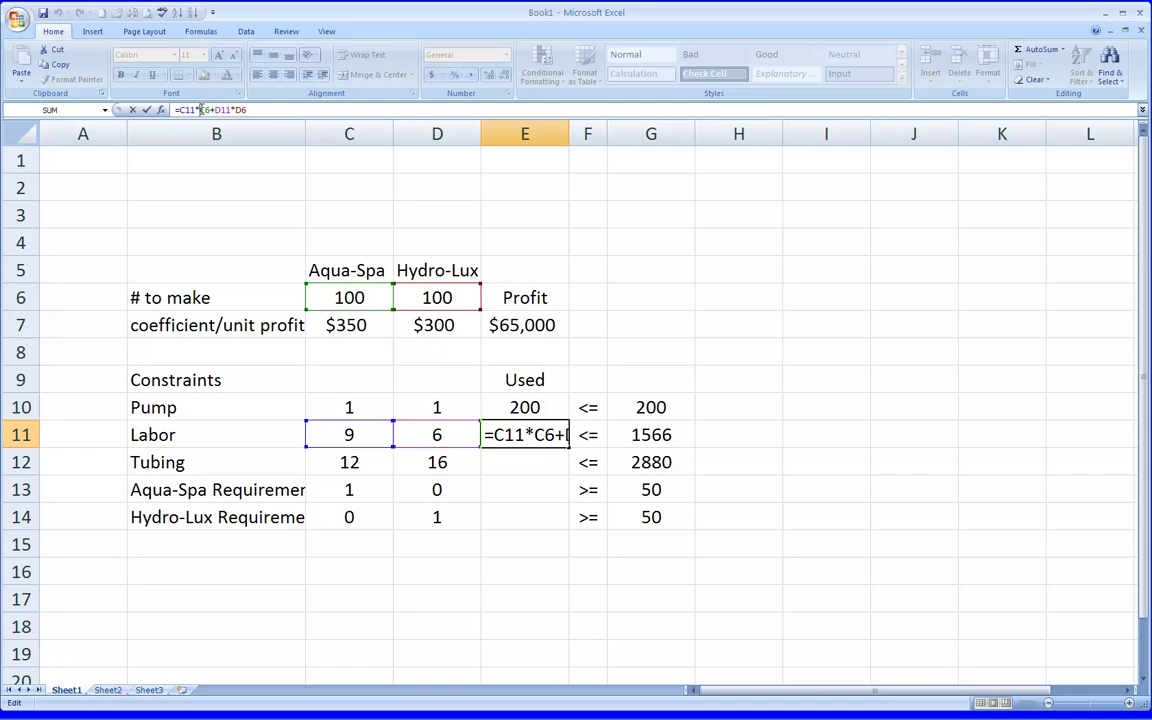
key("F4")
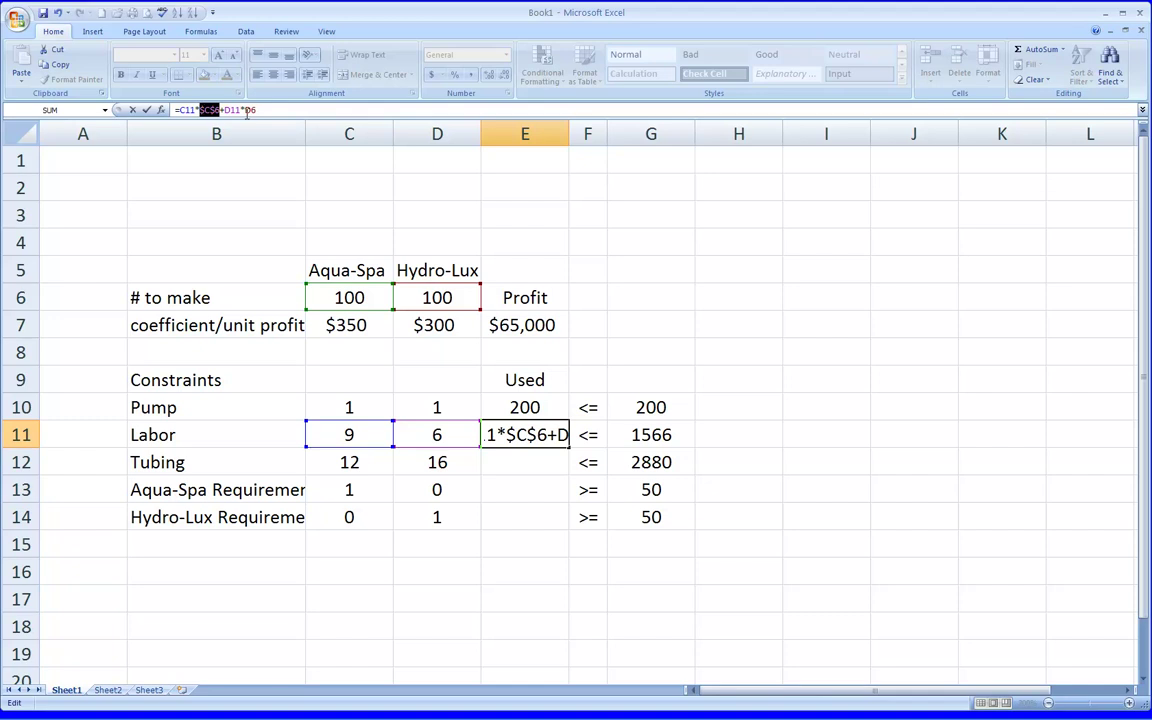
key("Right")
key("F4")
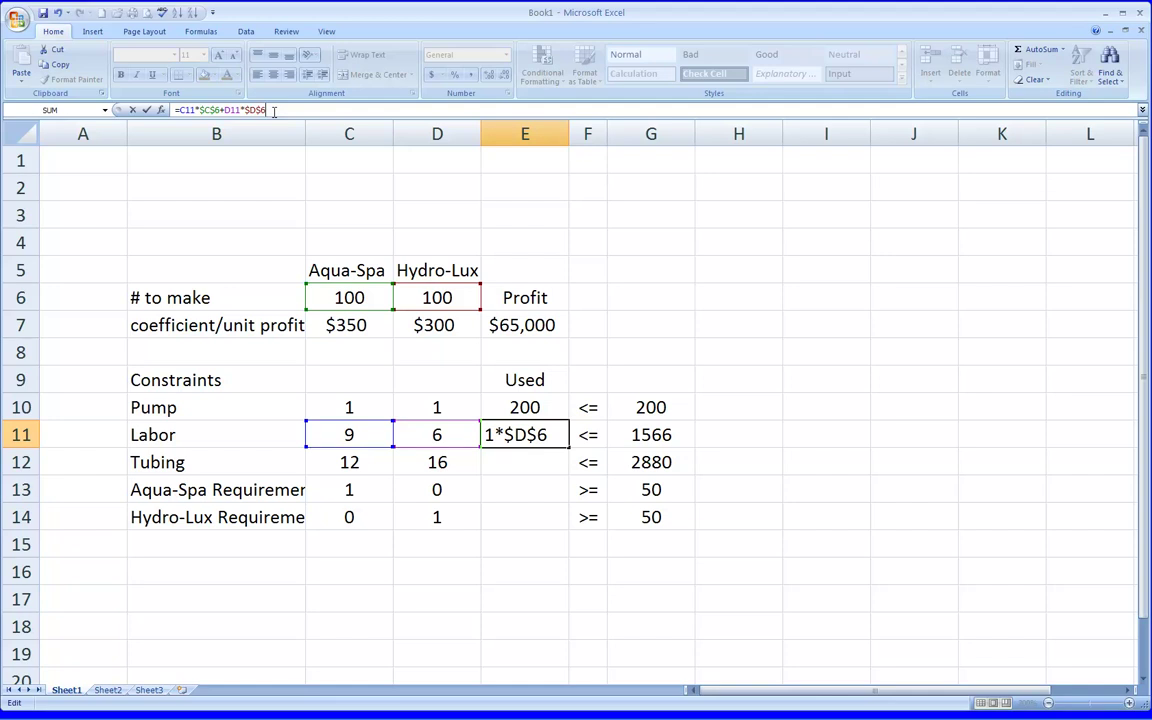
key("Return")
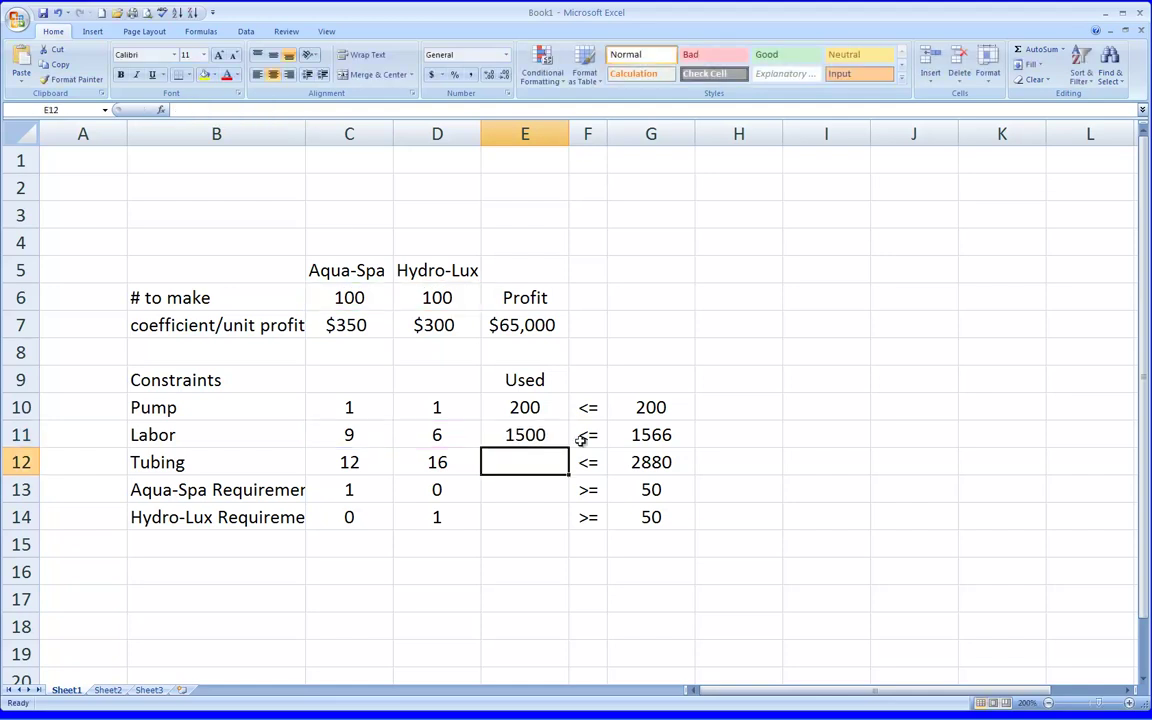
Copy the Labor usage formula from E11 down through E14 and check the copies in E12 and E13
left_click(543, 435)
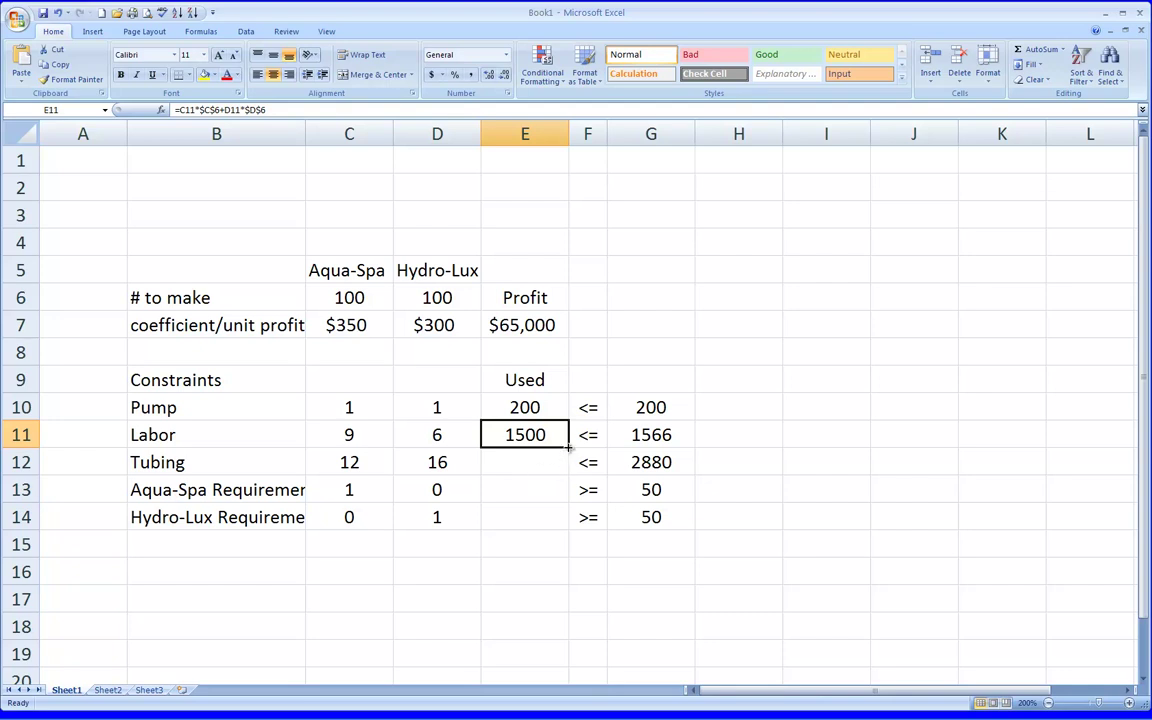
left_click_drag(569, 449, 569, 449)
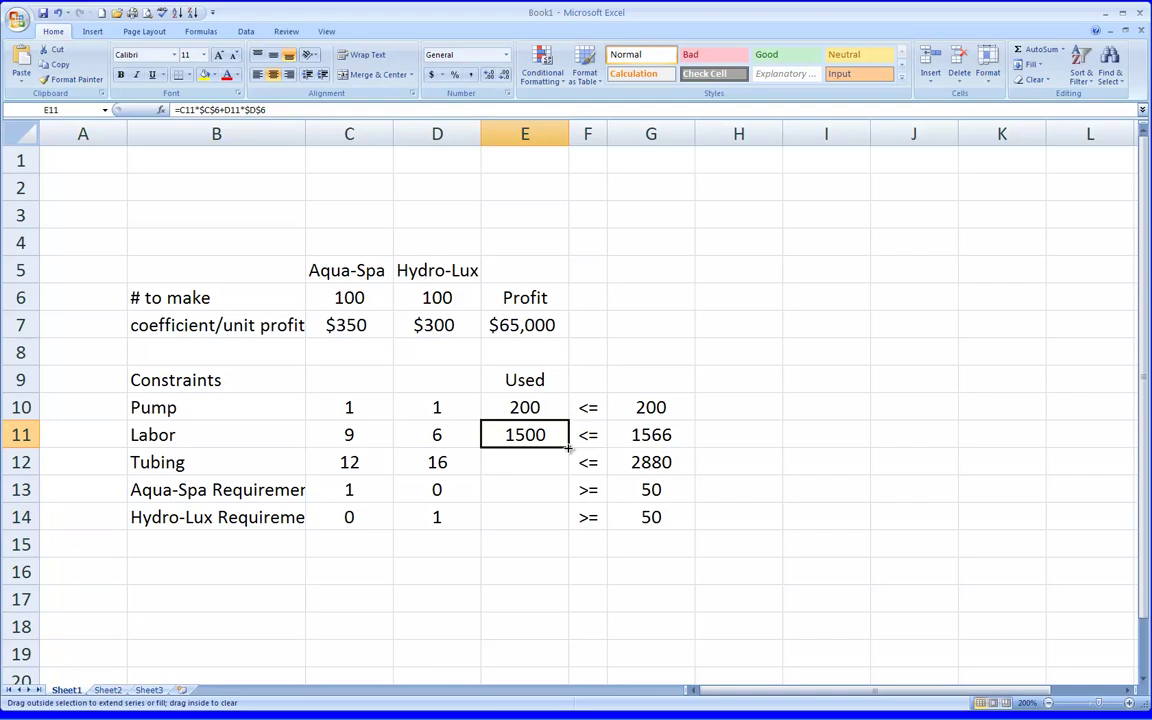
left_click_drag(569, 449, 569, 530)
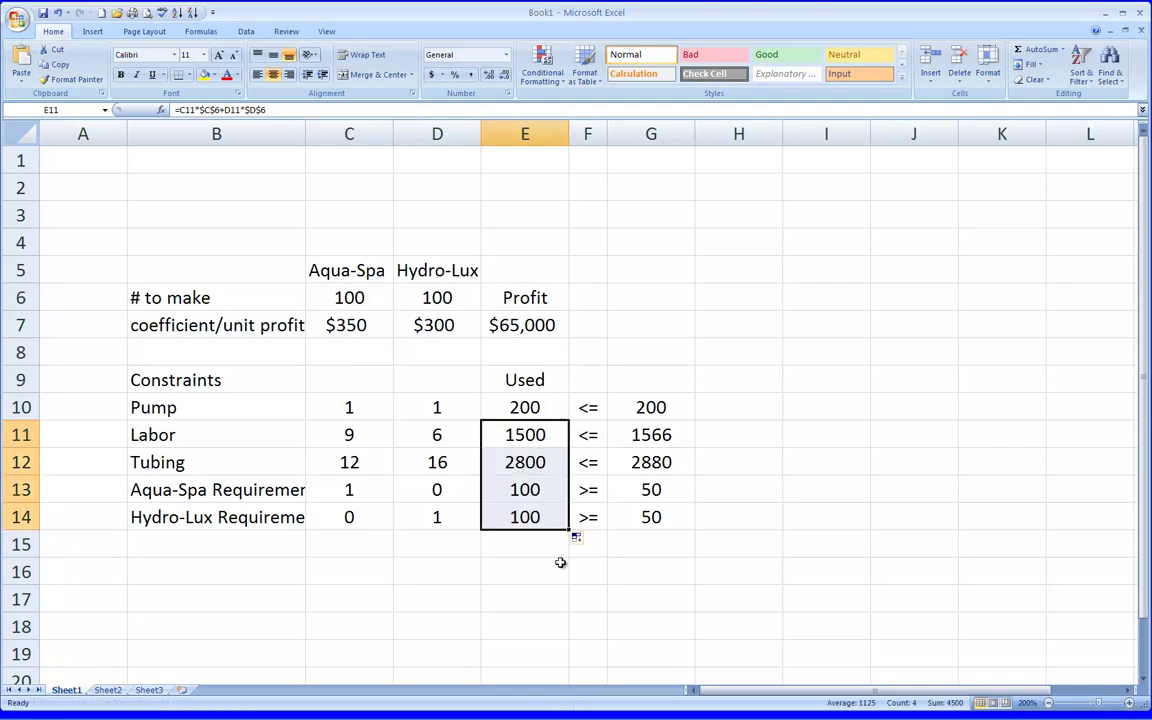
left_click(525, 463)
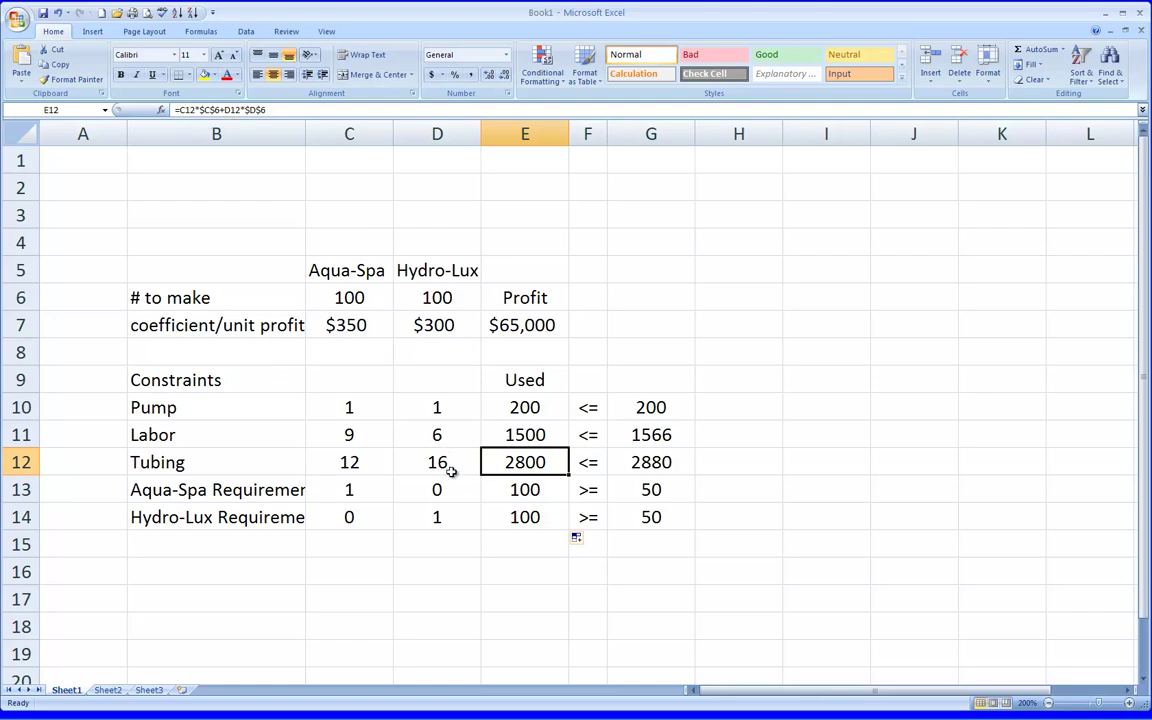
left_click(520, 492)
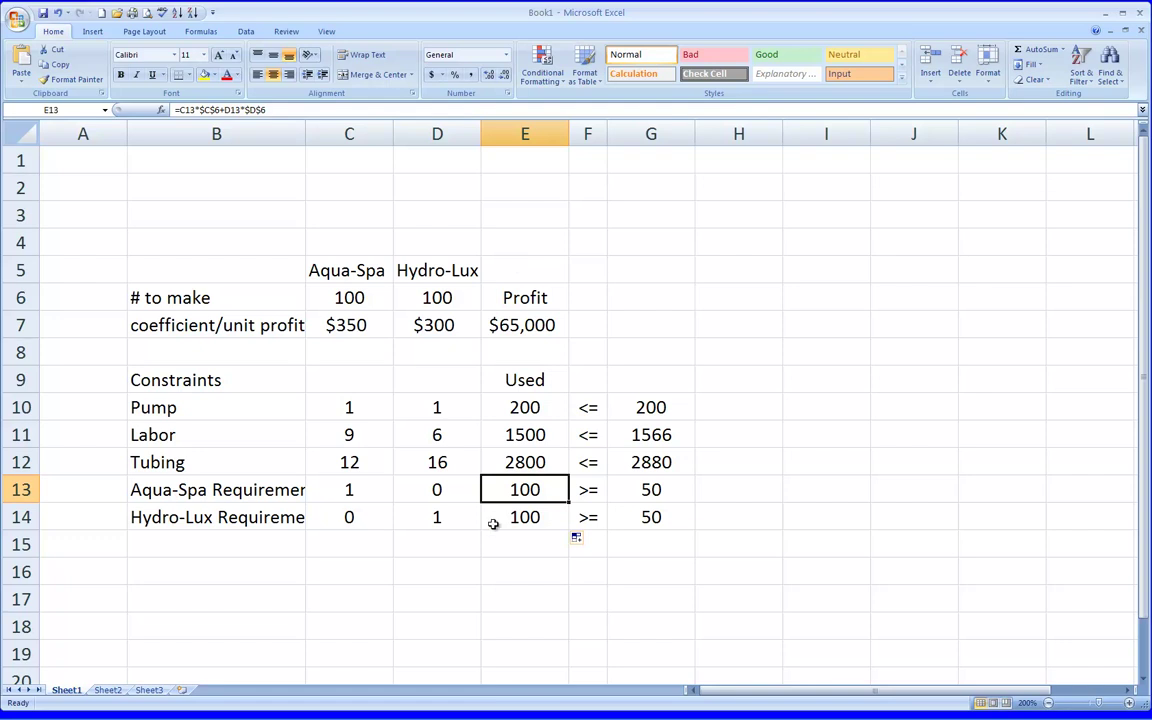
Start Solver and set the total profit cell E7 as the target cell, equal to Max
left_click(97, 548)
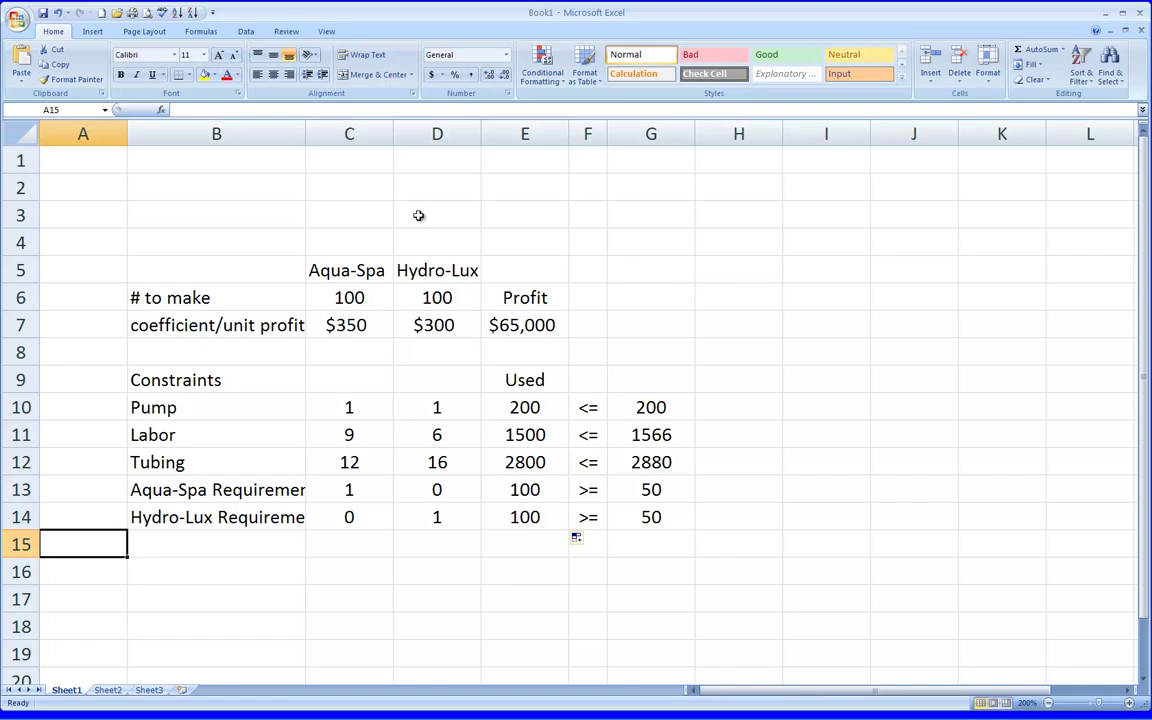
left_click(245, 32)
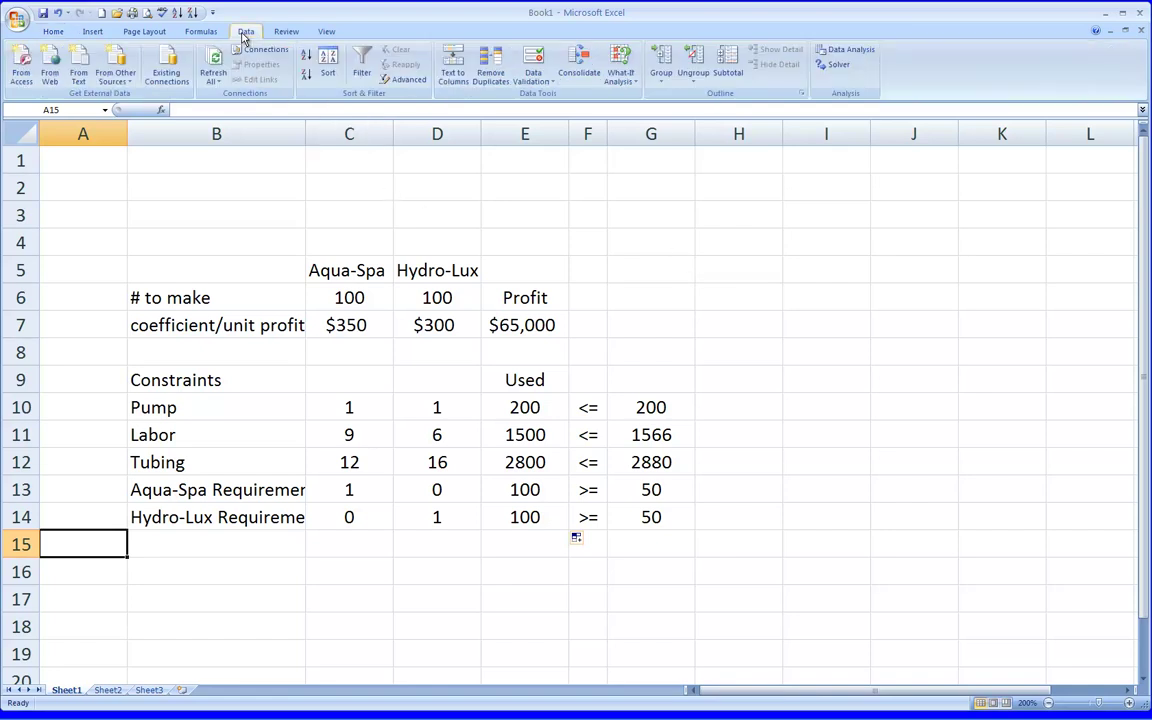
left_click(838, 68)
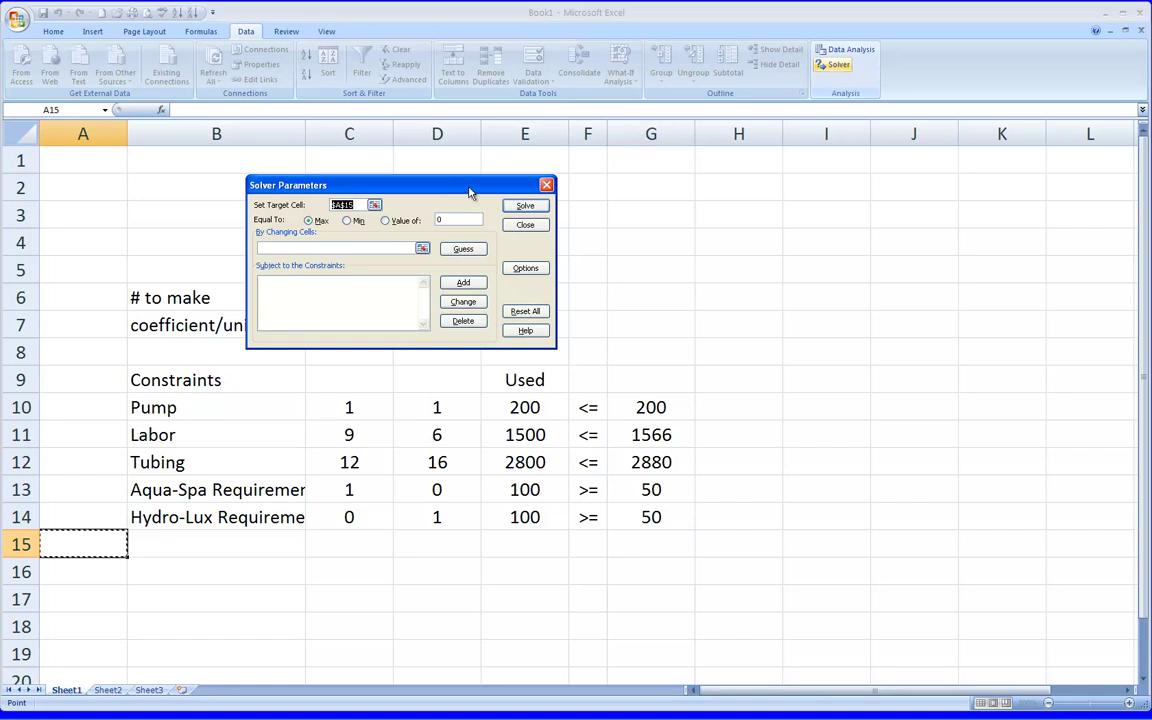
left_click_drag(468, 190, 731, 98)
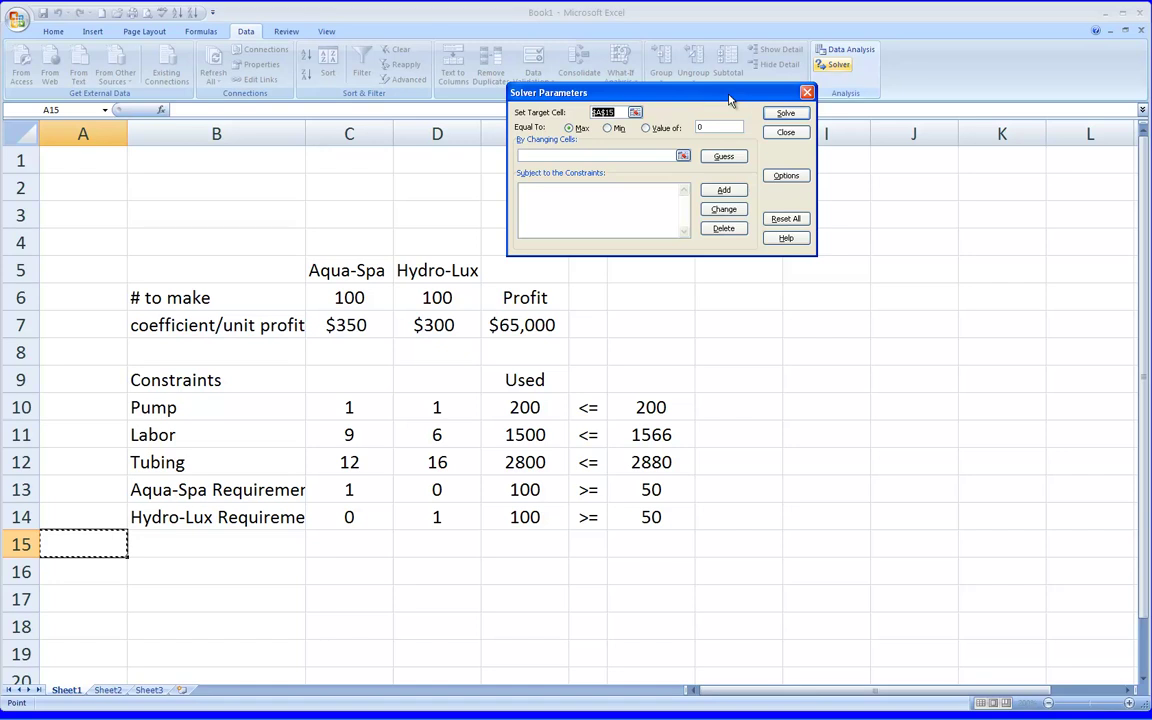
left_click_drag(707, 96, 814, 99)
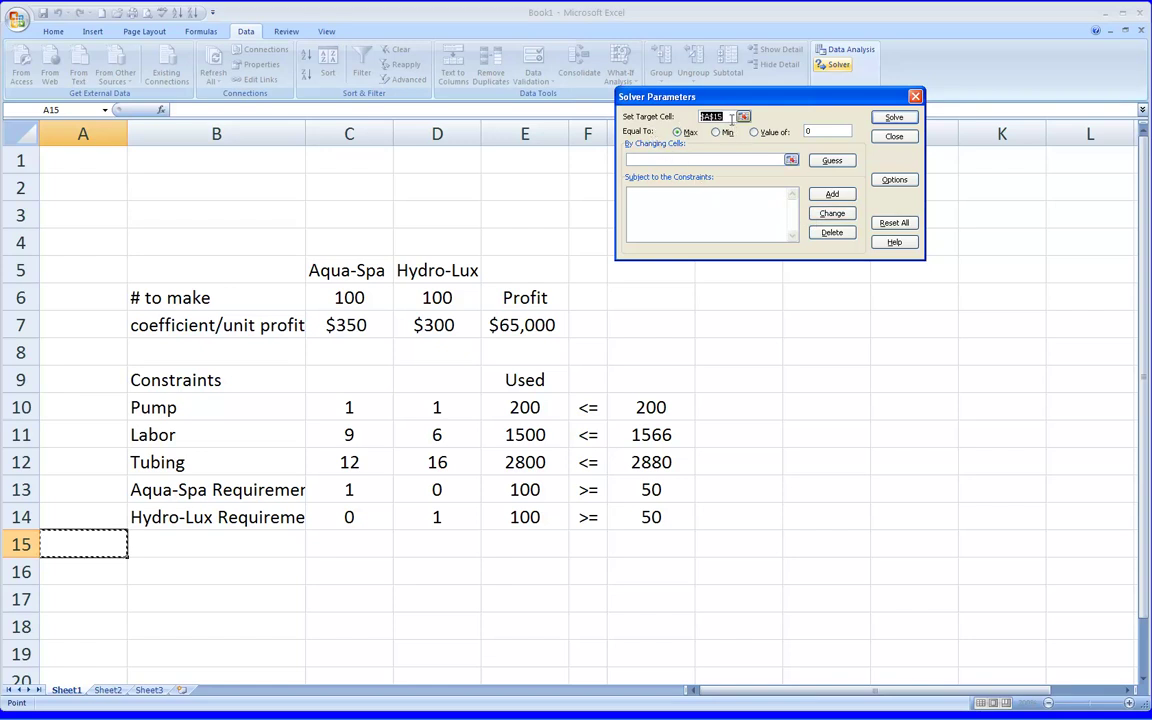
left_click(522, 325)
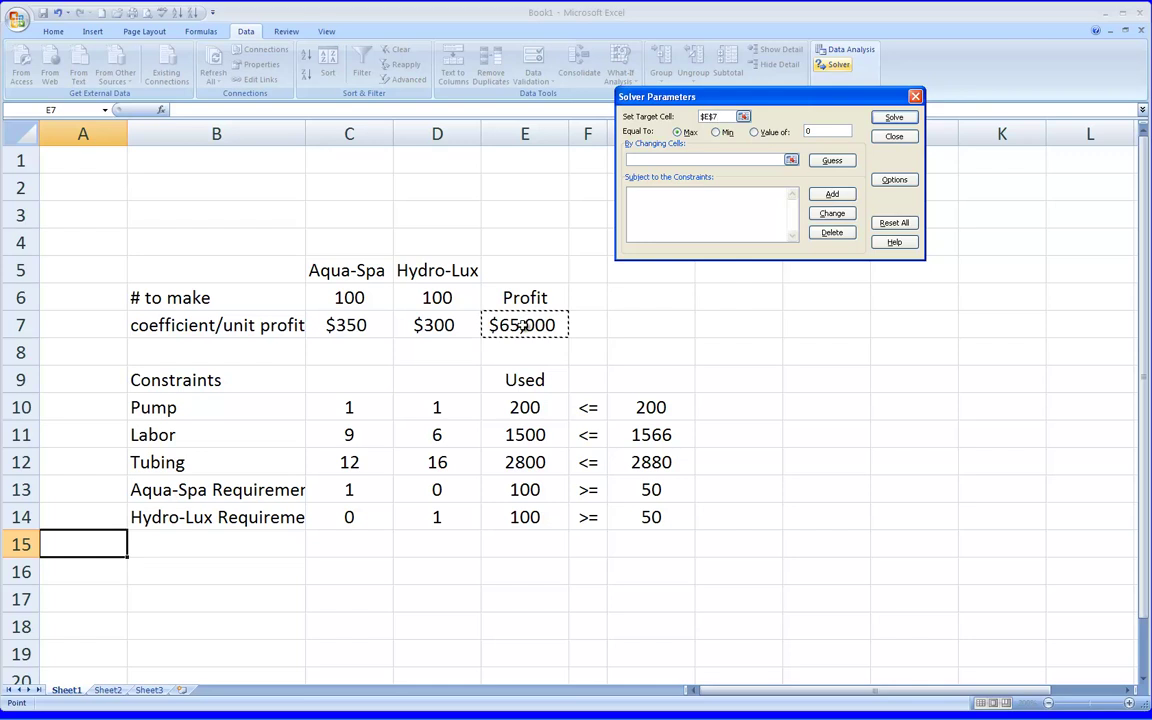
left_click(636, 134)
left_click(680, 134)
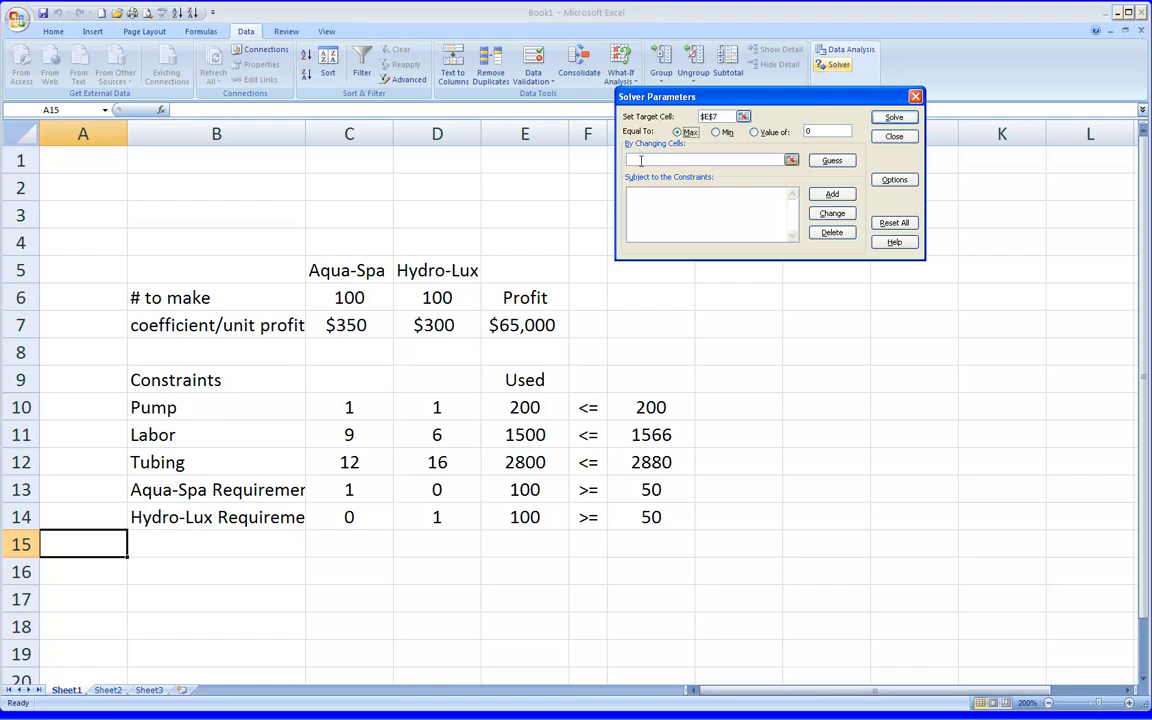
Set the production quantities in C6:D6 as the cells Solver changes
left_click(641, 159)
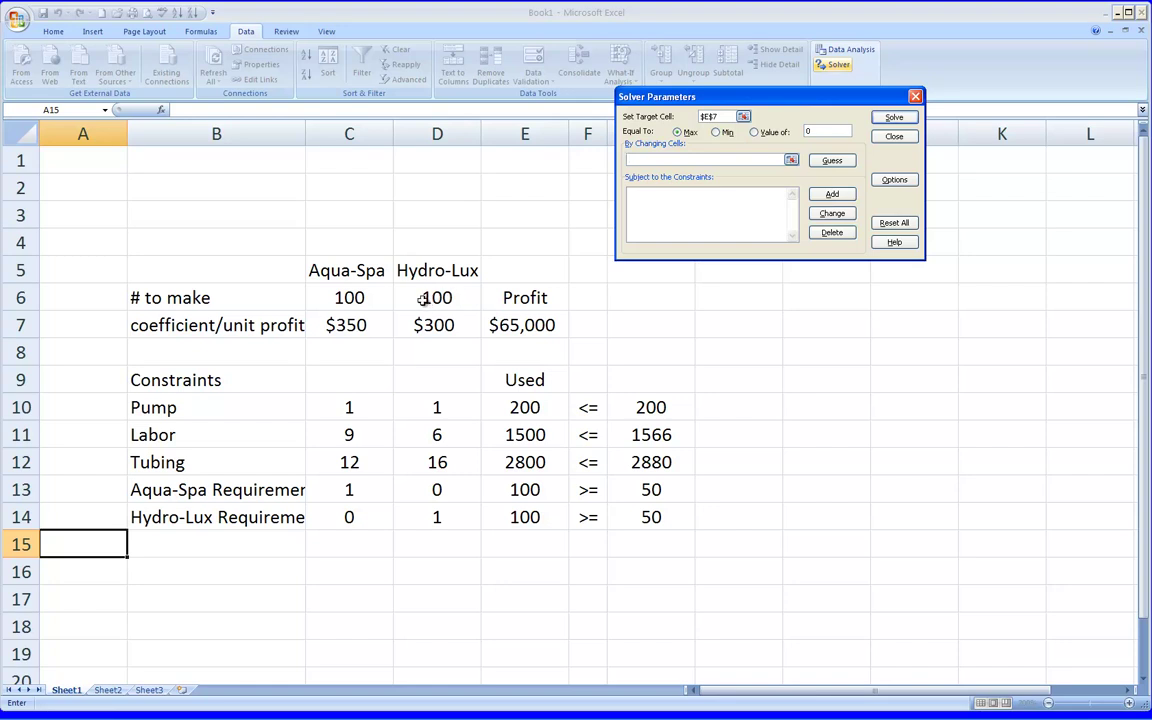
left_click(340, 298)
left_click_drag(340, 298, 430, 298)
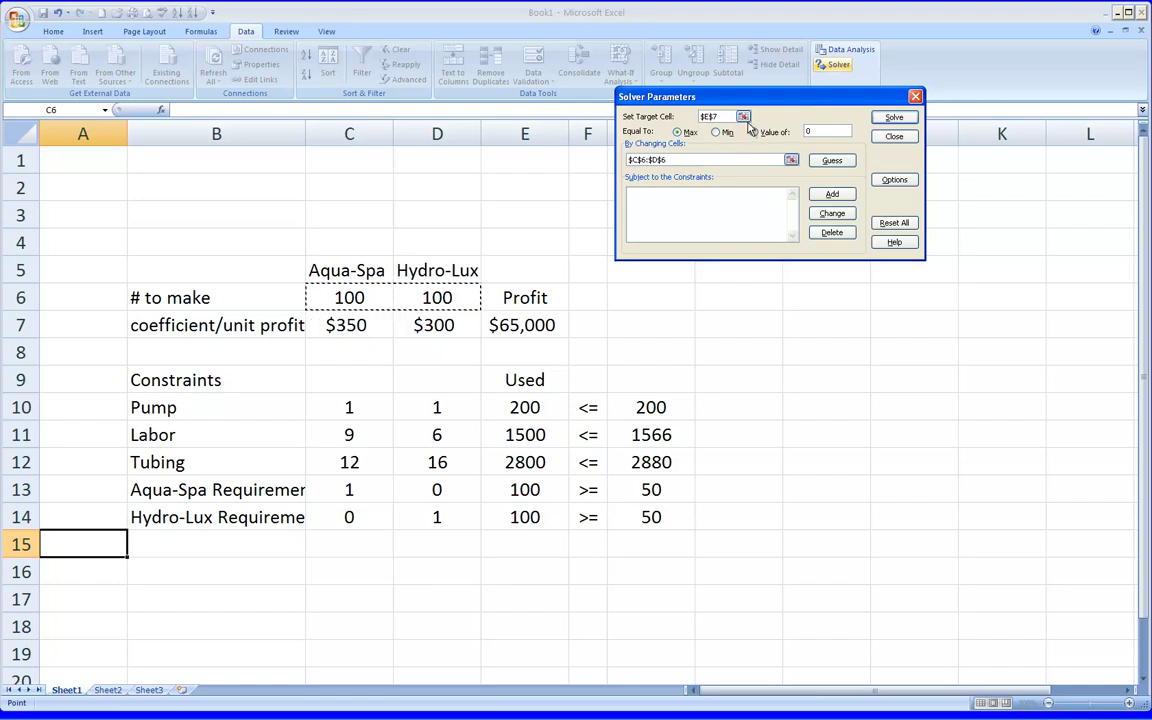
left_click_drag(766, 104, 657, 96)
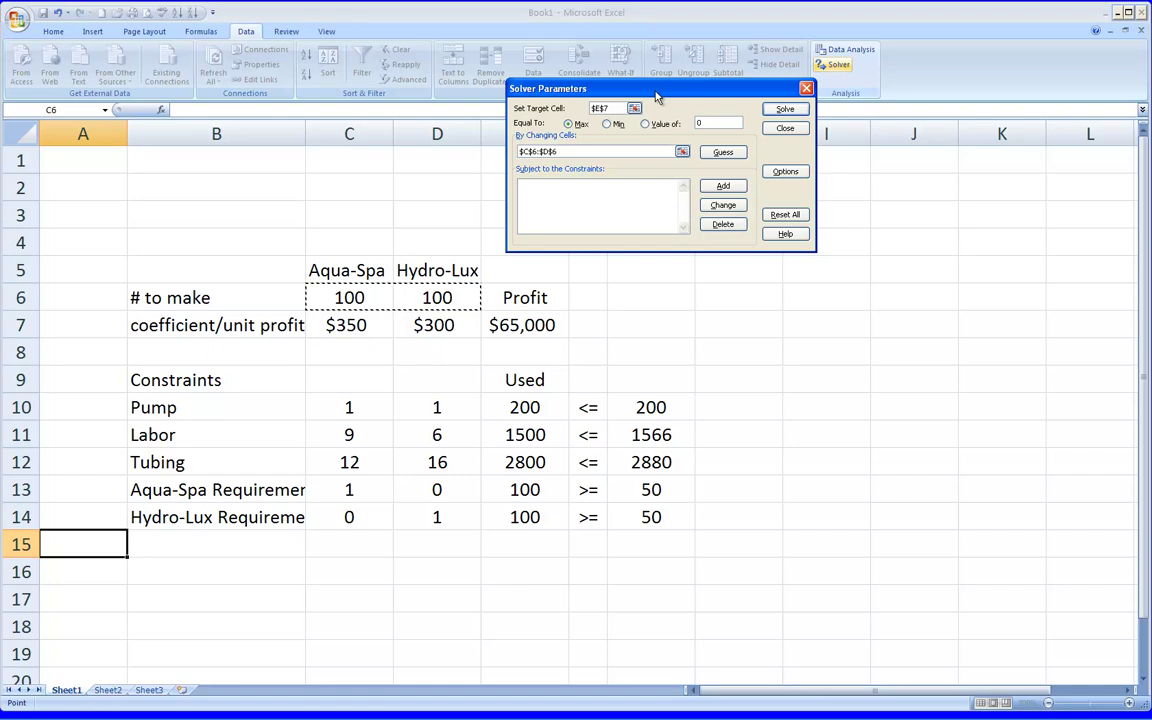
left_click_drag(657, 96, 730, 136)
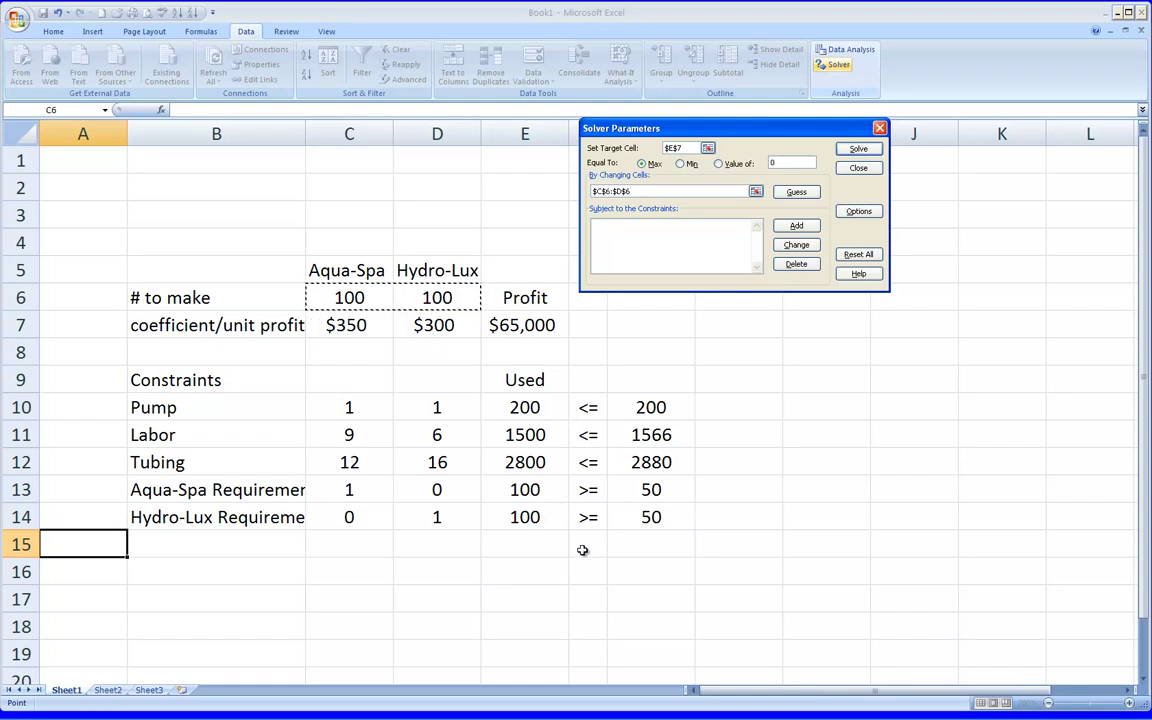
Add a Solver constraint that the Pump, Labor and Tubing usage in E10:E12 is <= the limits in G10:G12
left_click(689, 253)
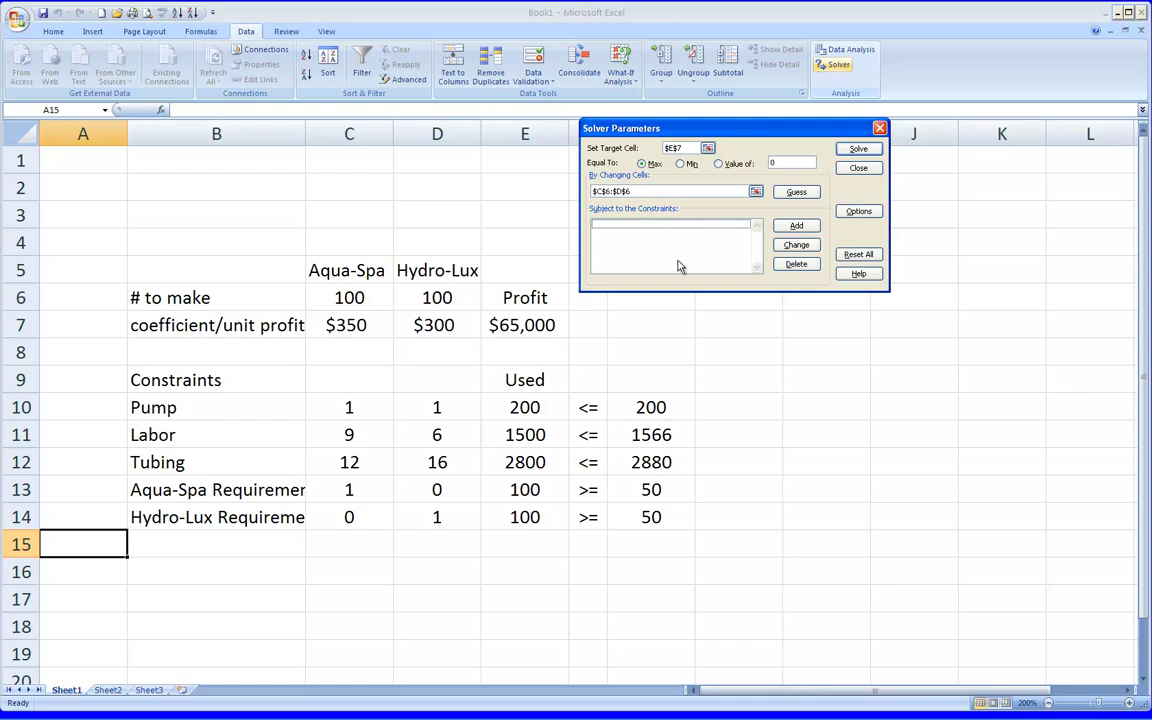
left_click(797, 226)
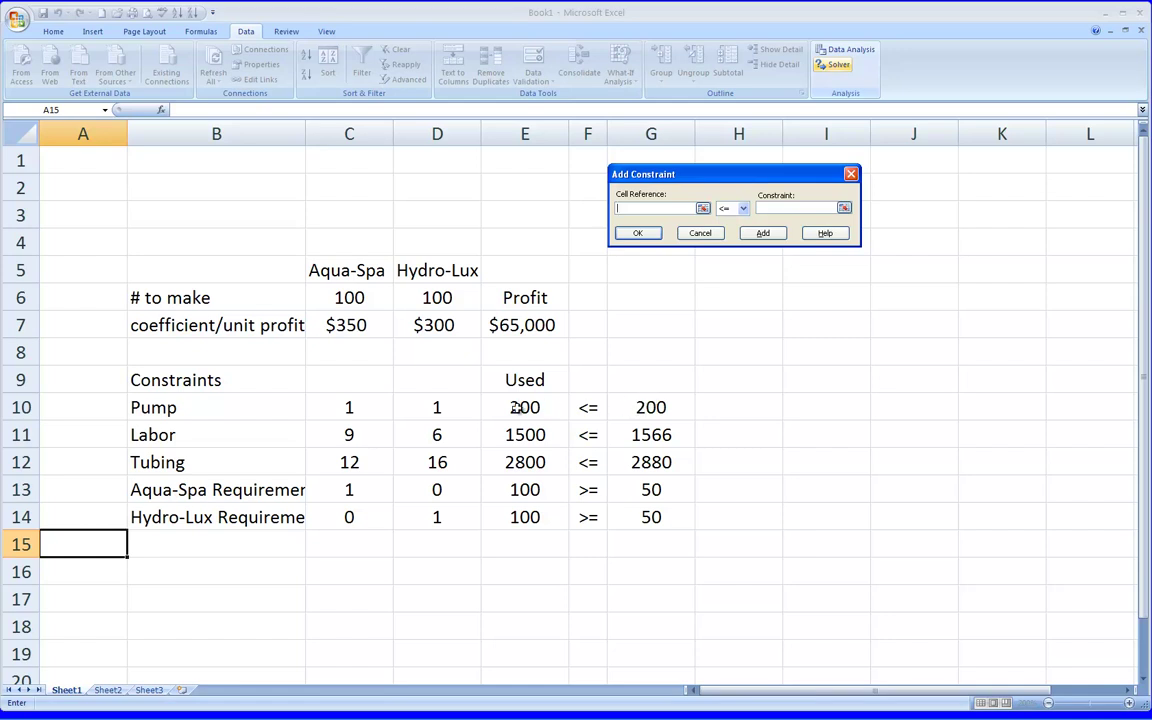
left_click_drag(515, 407, 516, 460)
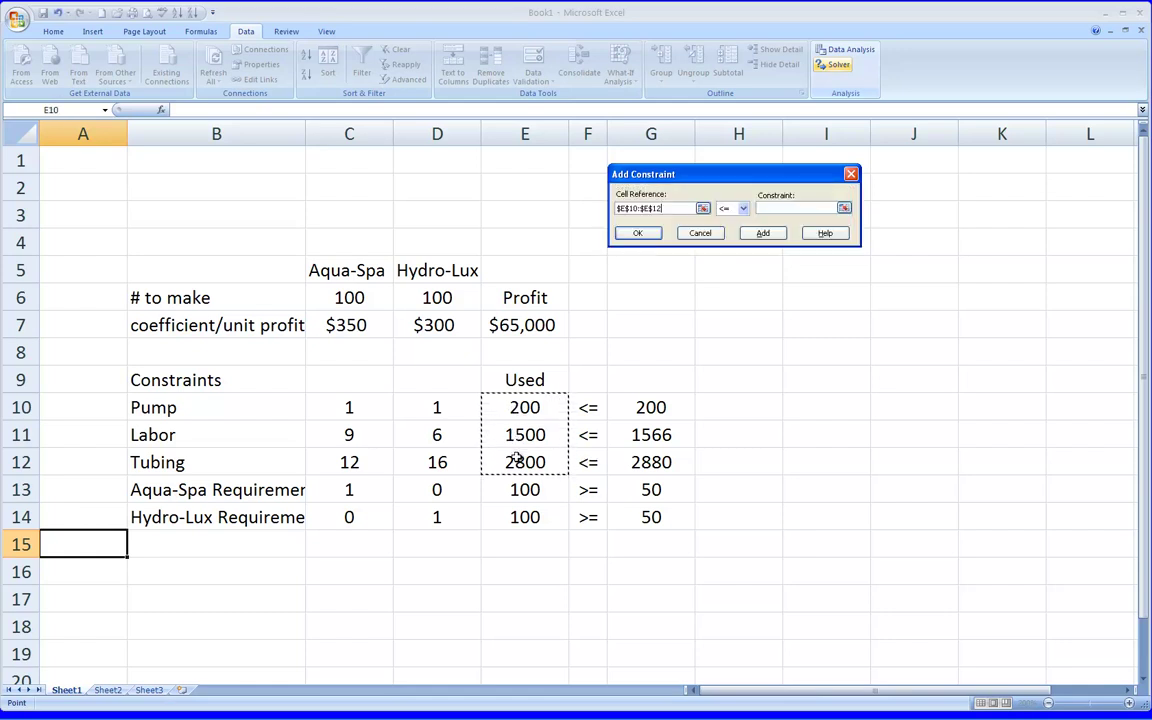
left_click(743, 209)
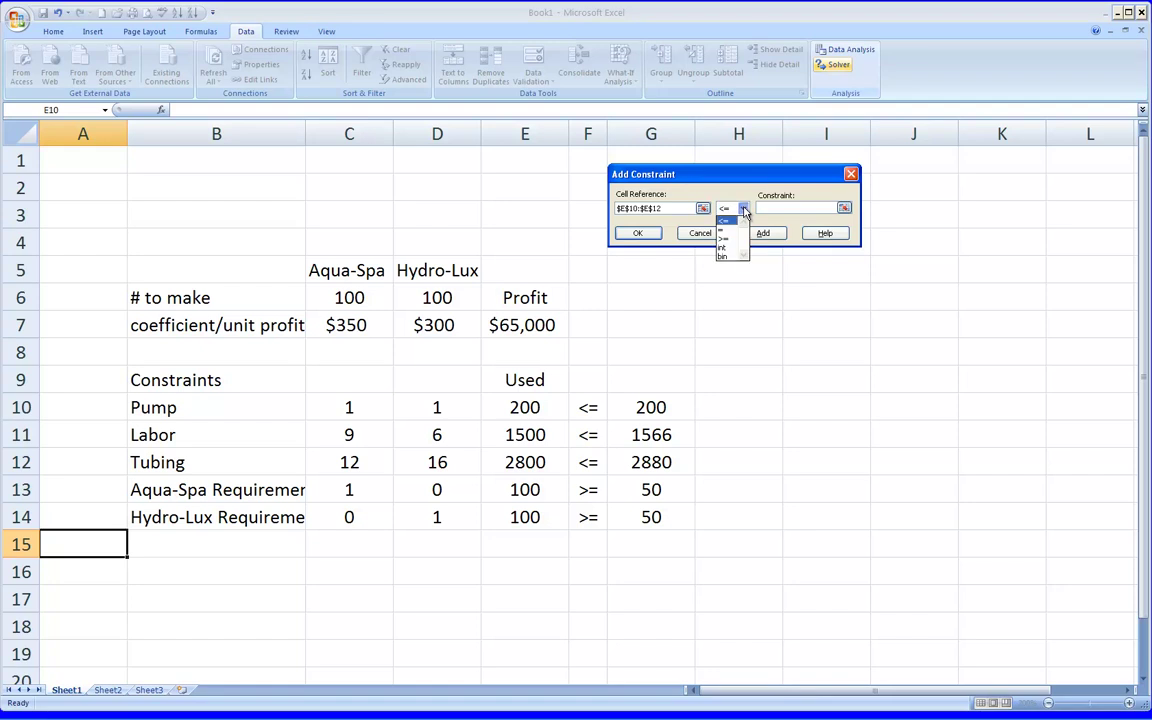
left_click(743, 209)
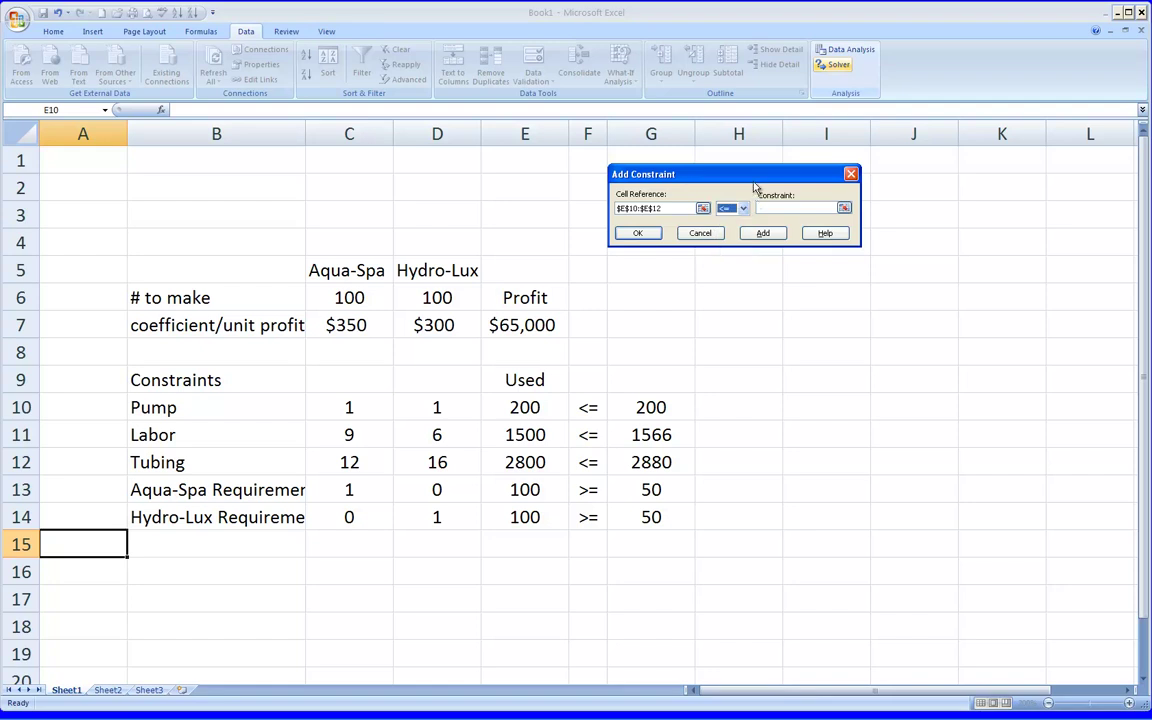
left_click(771, 206)
left_click(651, 409)
left_click_drag(650, 409, 650, 459)
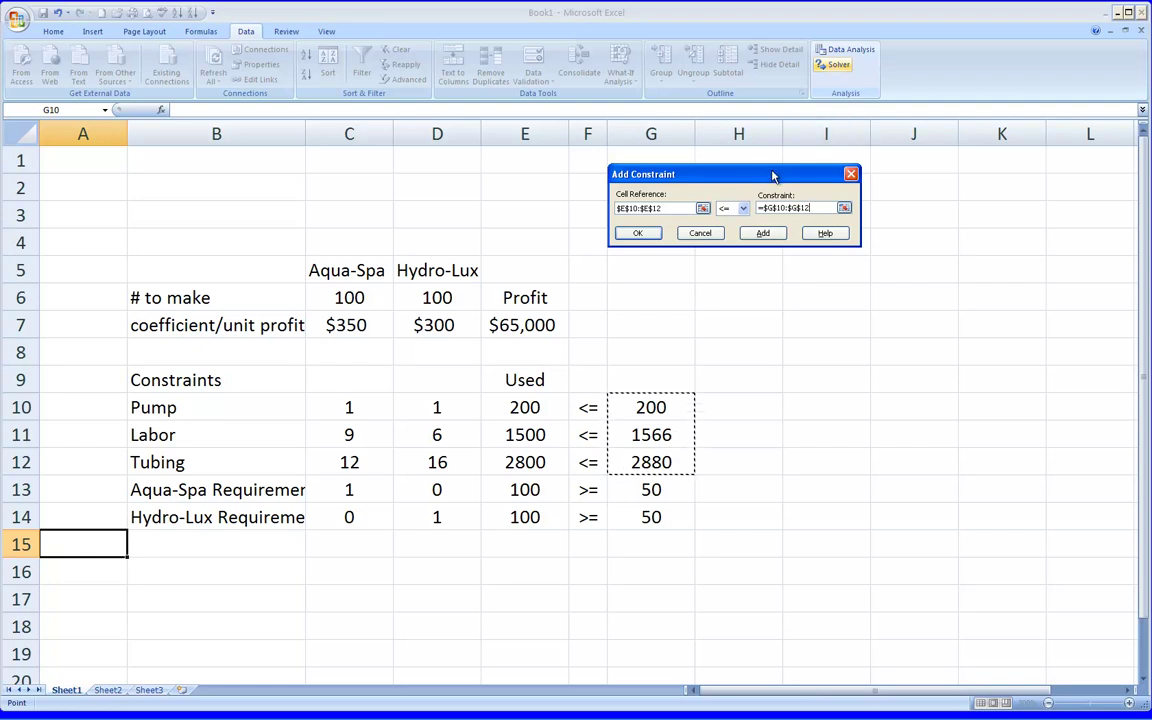
left_click_drag(774, 175, 763, 167)
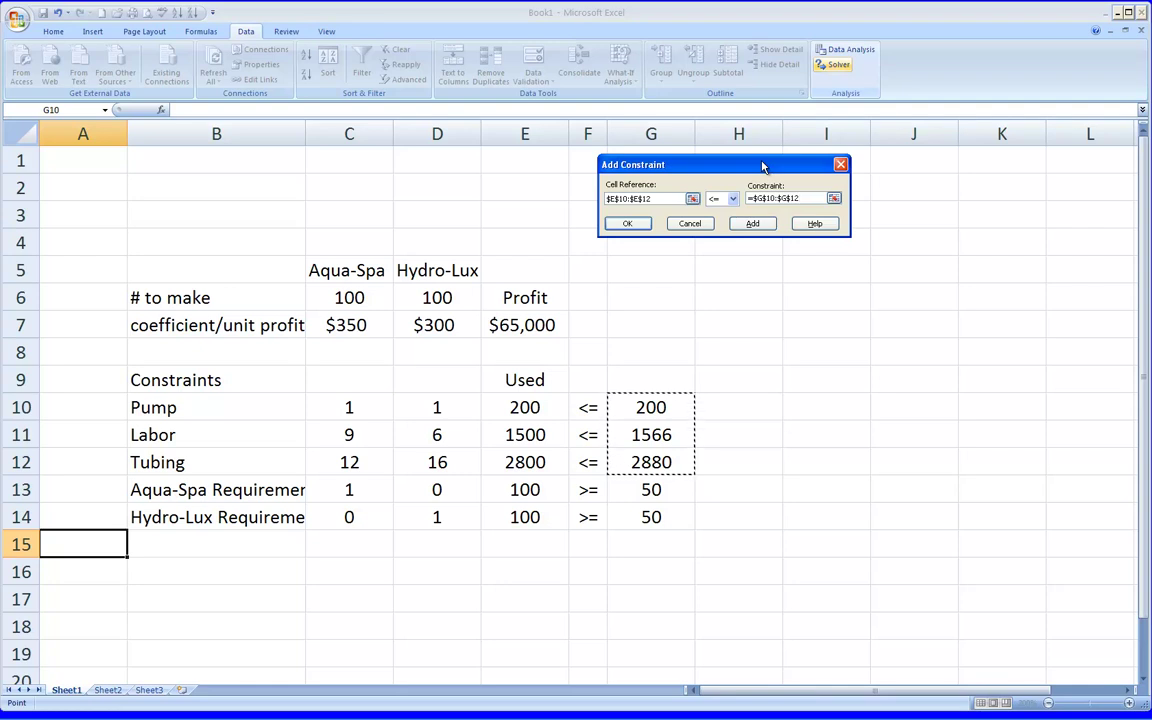
left_click(750, 224)
left_click(753, 226)
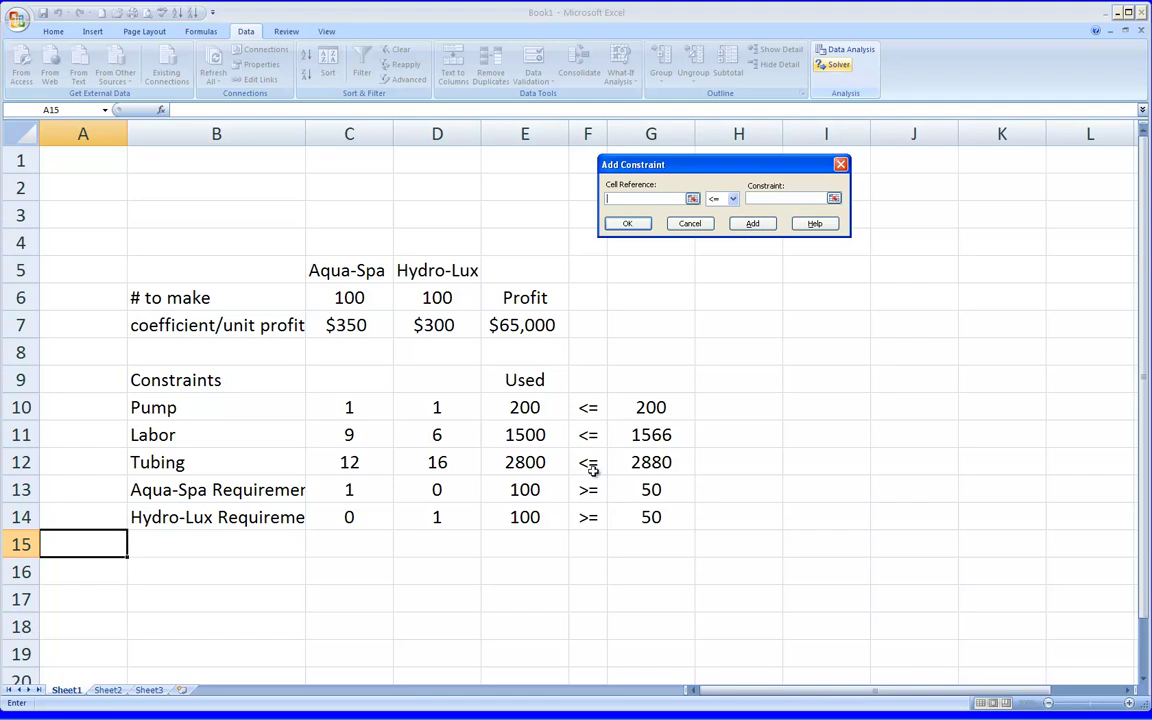
Add a final Solver constraint that the Aqua-Spa and Hydro-Lux requirement values in E13:E14 are >= G13:G14
left_click(515, 490)
left_click_drag(515, 490, 513, 513)
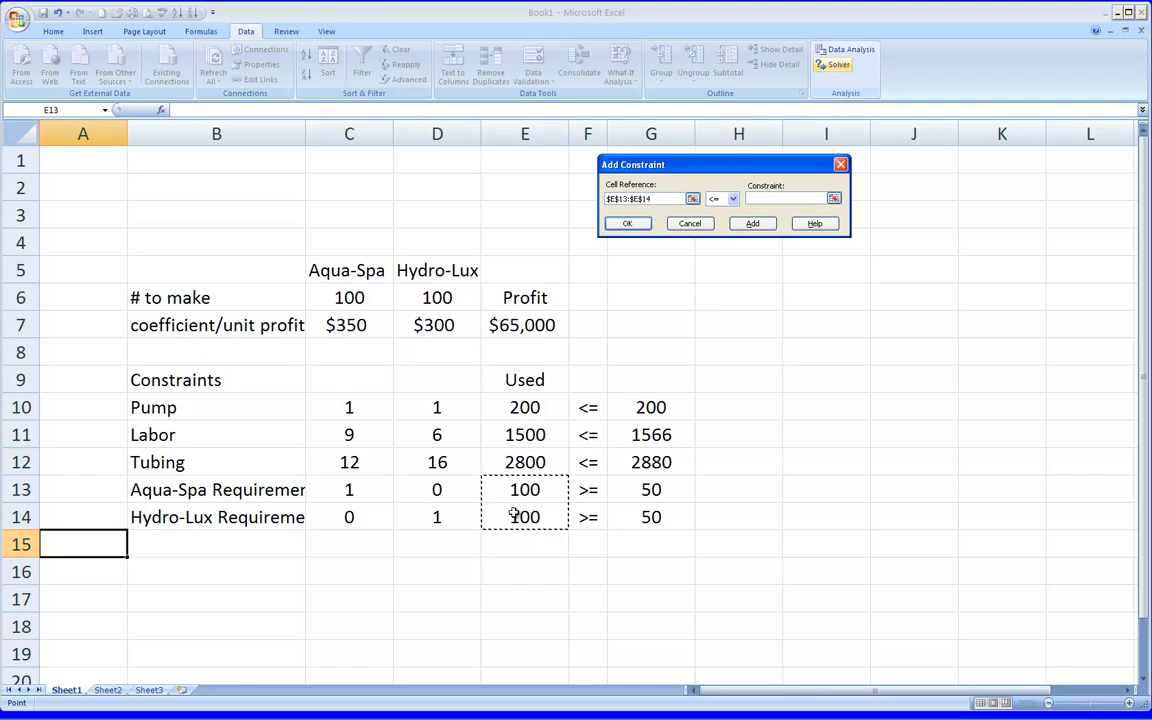
left_click(735, 200)
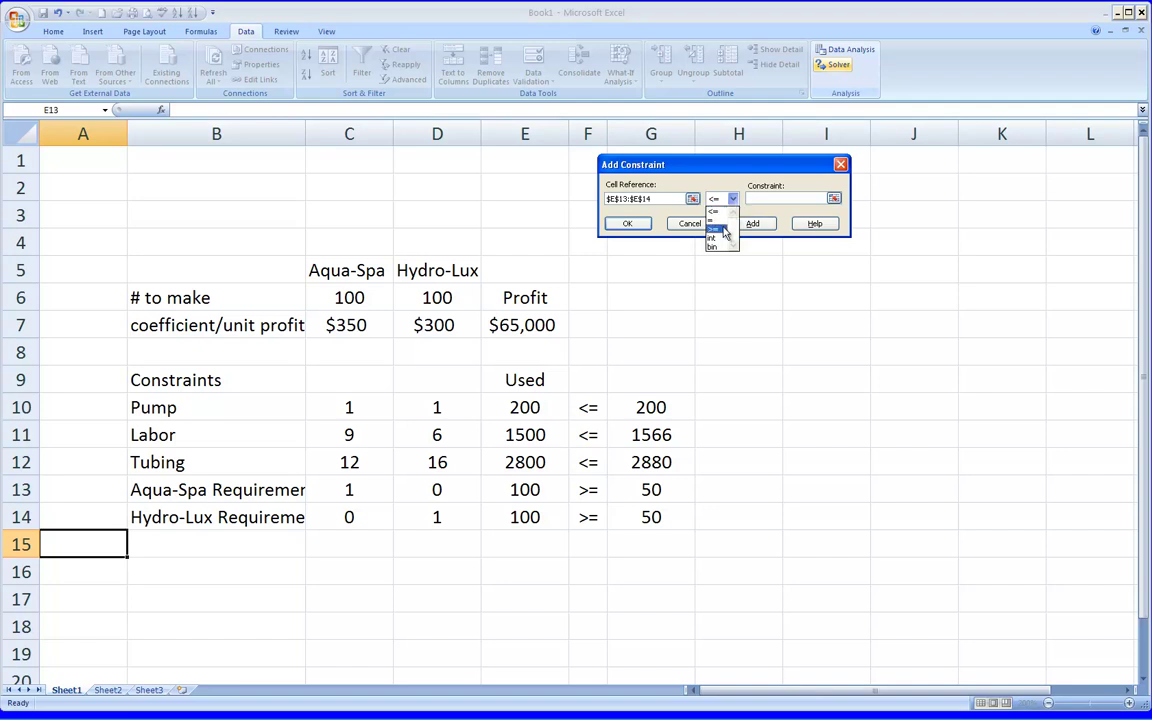
left_click(725, 231)
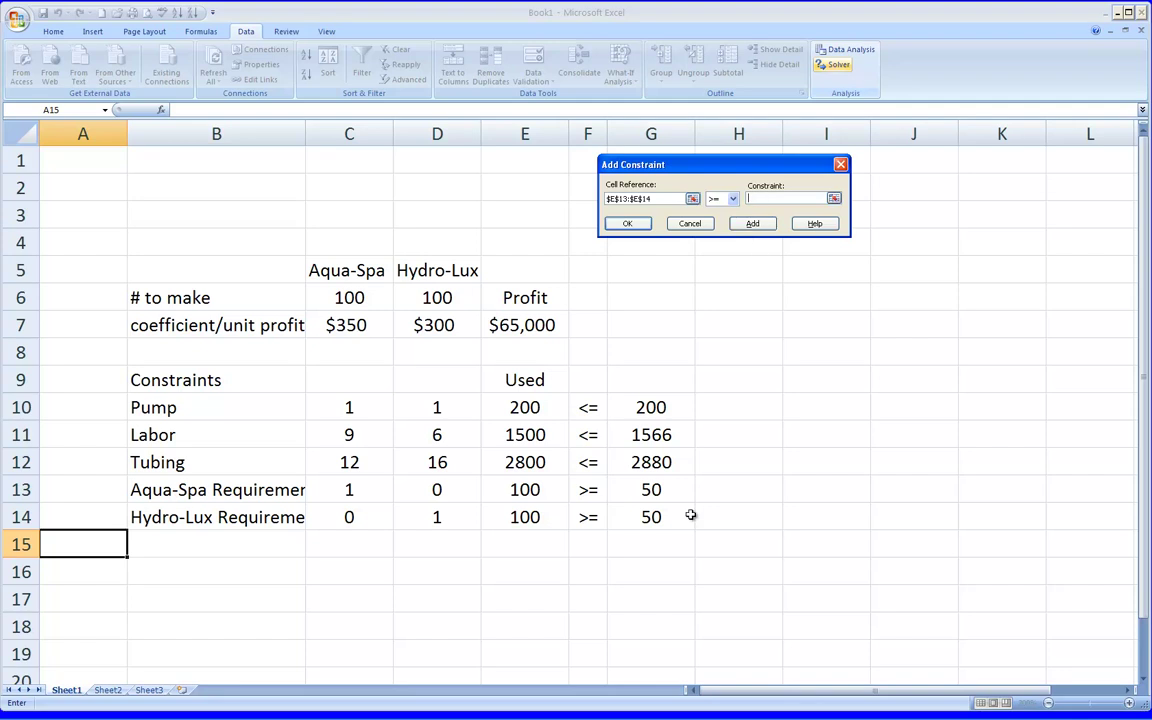
left_click(640, 488)
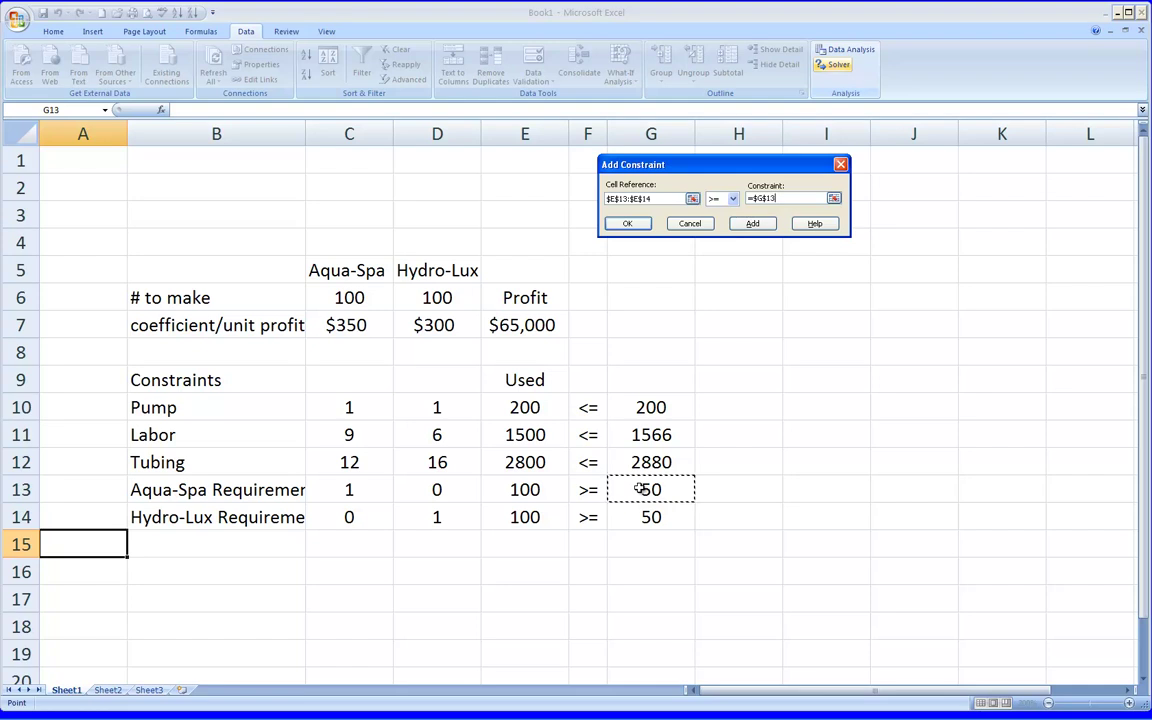
left_click_drag(640, 488, 639, 513)
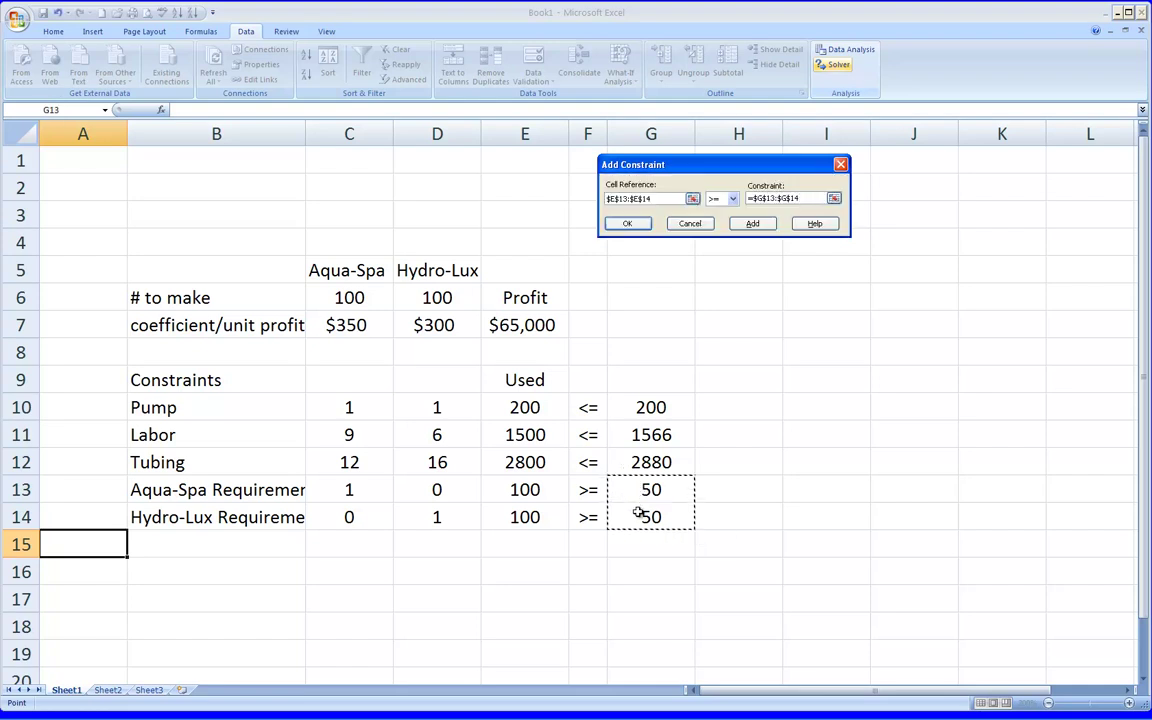
left_click_drag(698, 171, 682, 171)
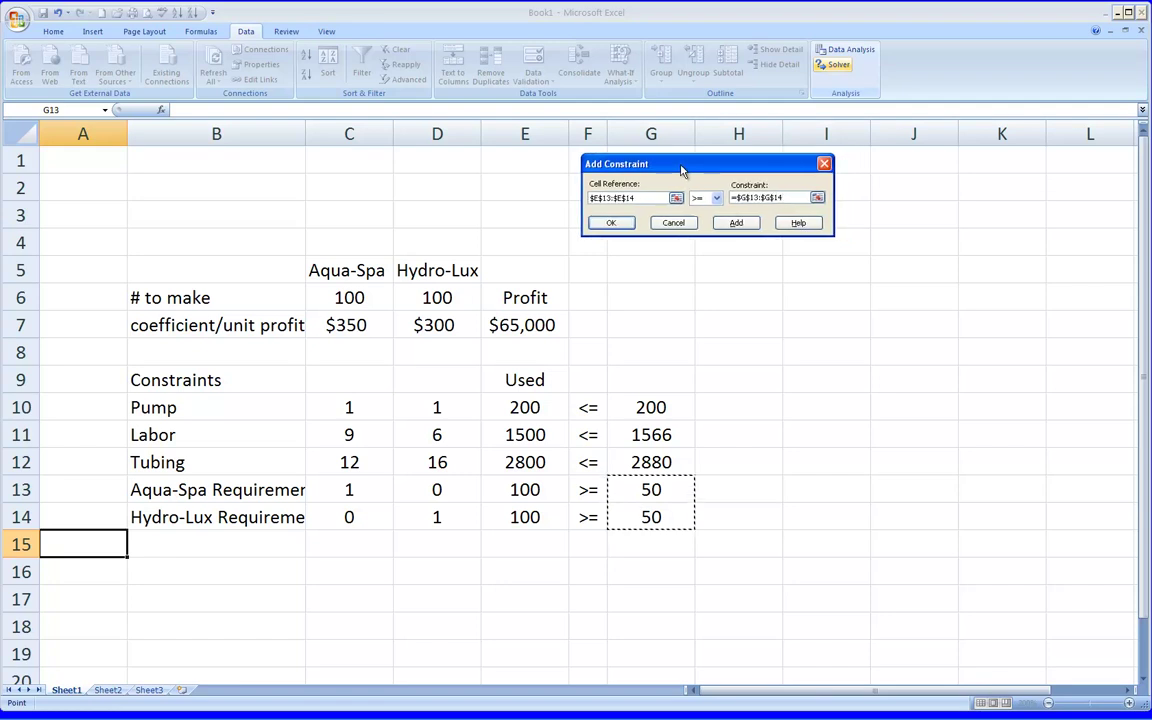
left_click(614, 223)
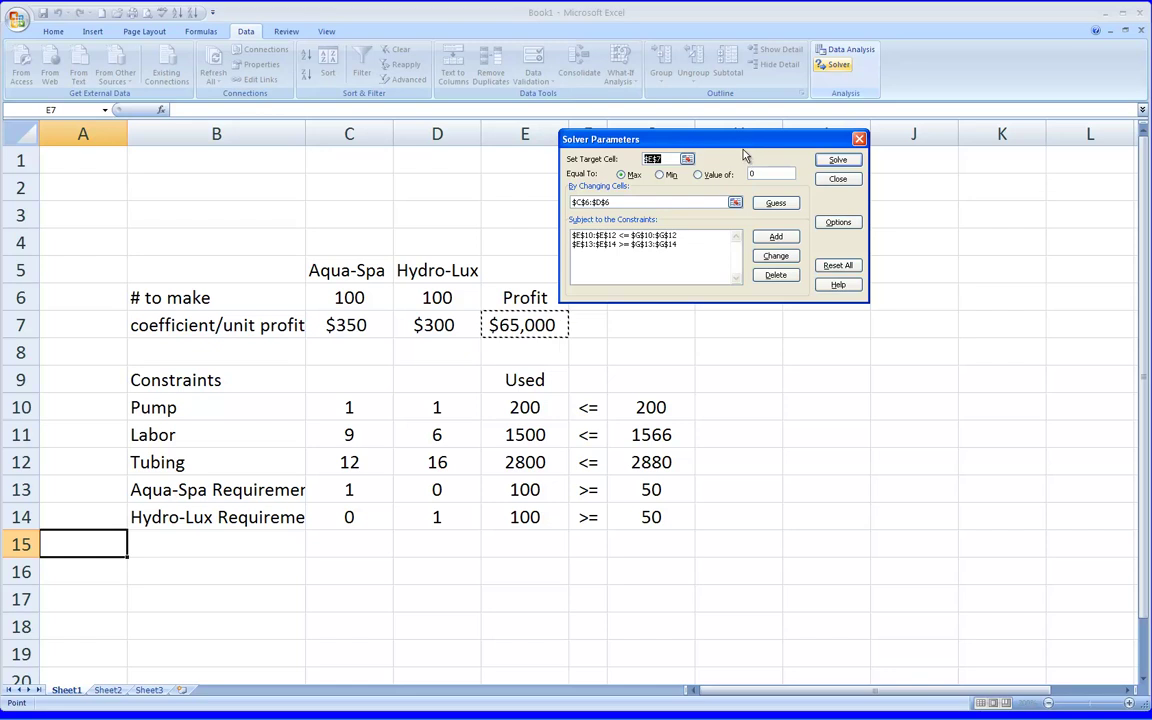
Enable Assume Linear Model and Assume Non-Negative in the Solver options
left_click(838, 222)
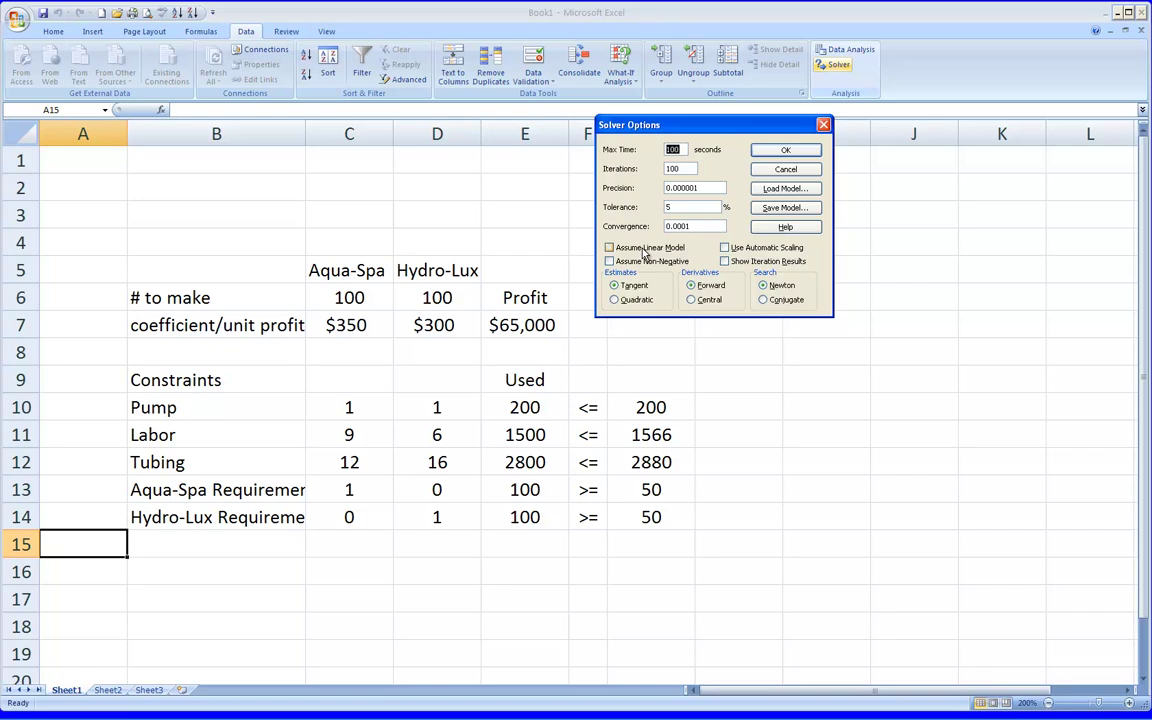
left_click(610, 250)
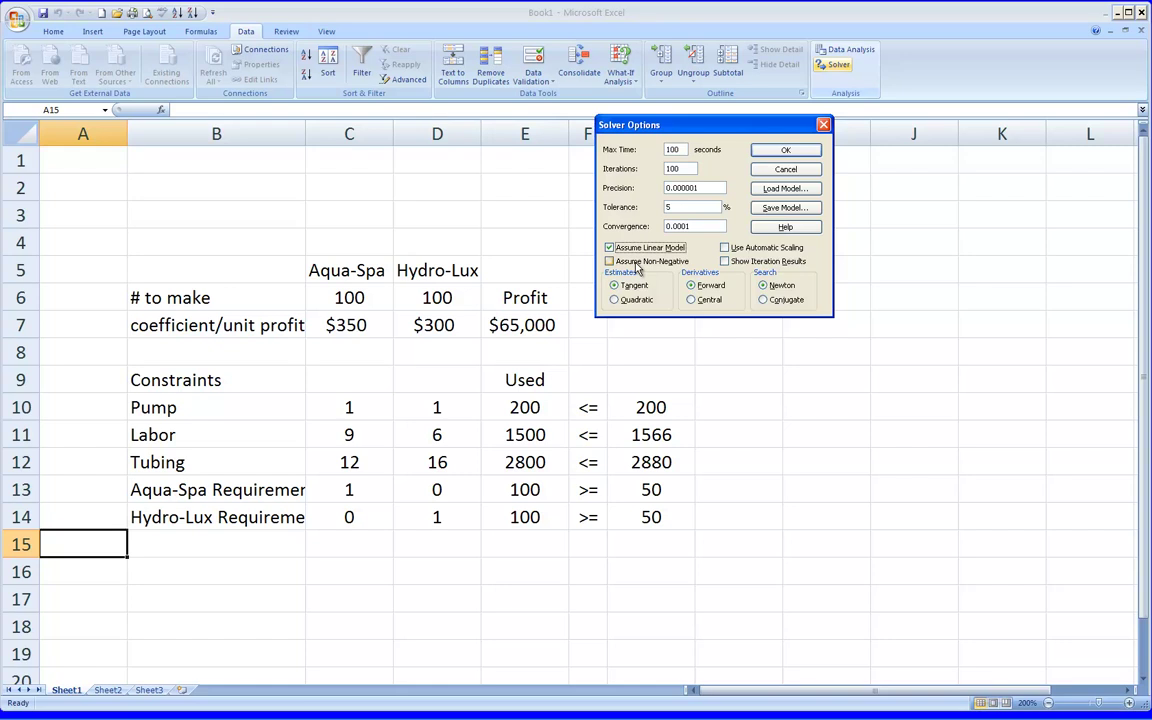
left_click(610, 262)
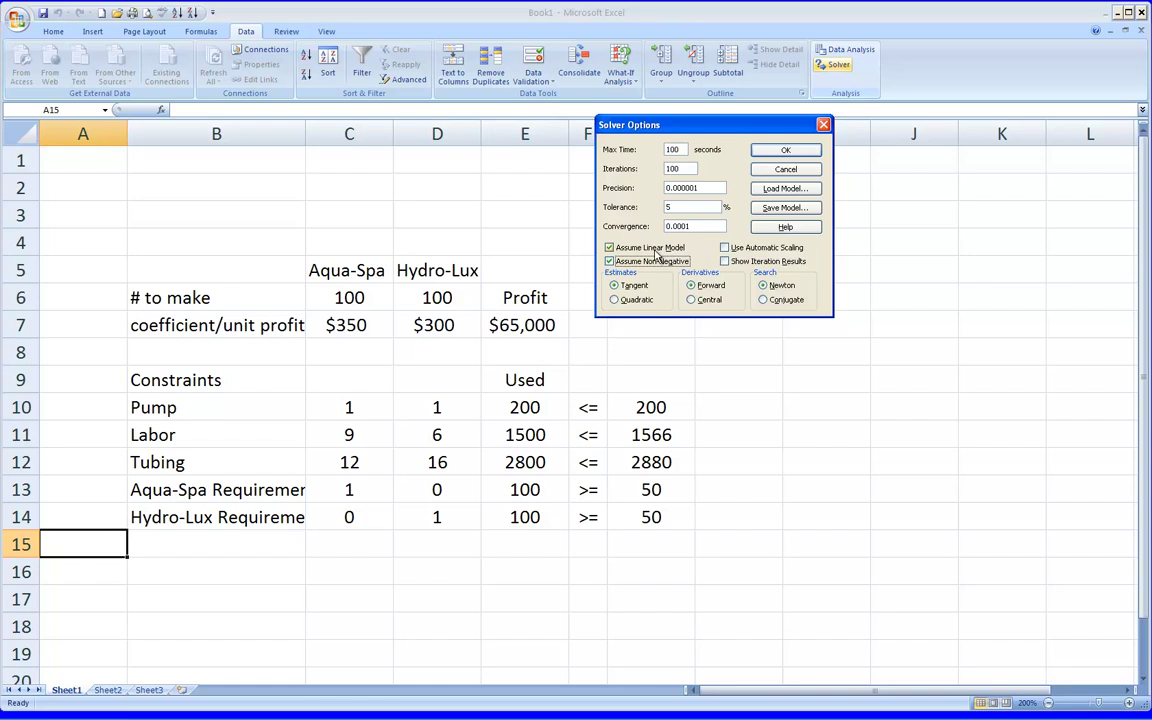
left_click(775, 155)
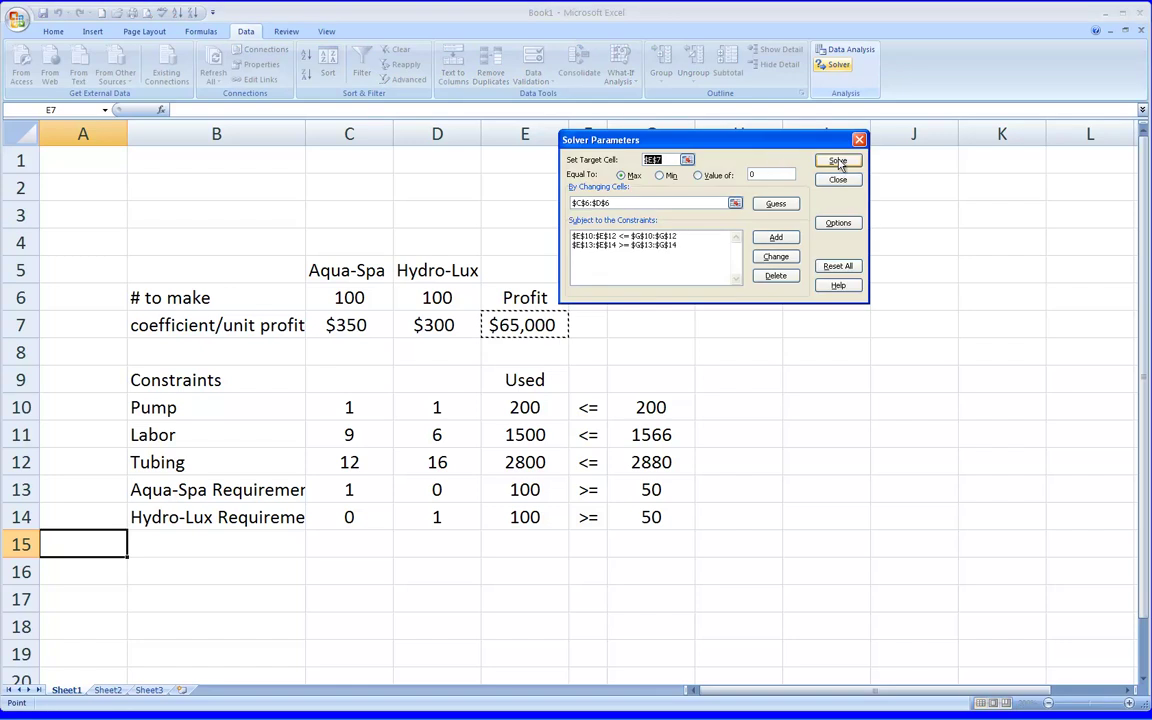
Solve the production model and keep the Solver solution in the worksheet
left_click(838, 162)
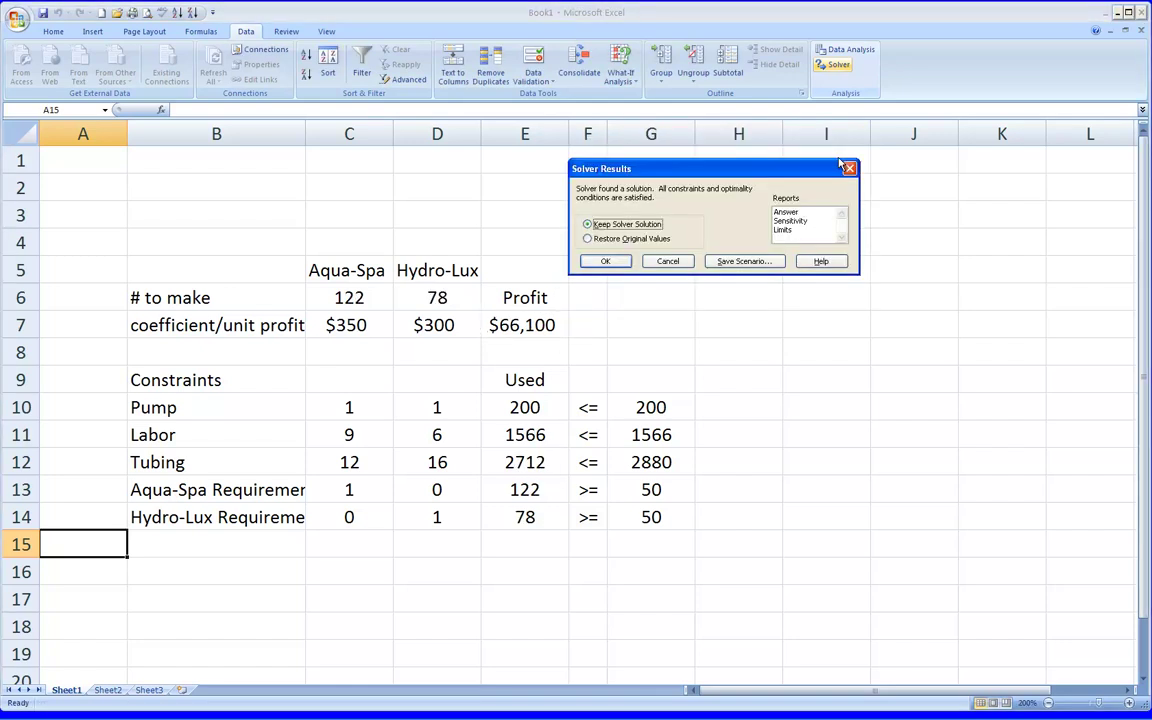
left_click_drag(770, 173, 828, 158)
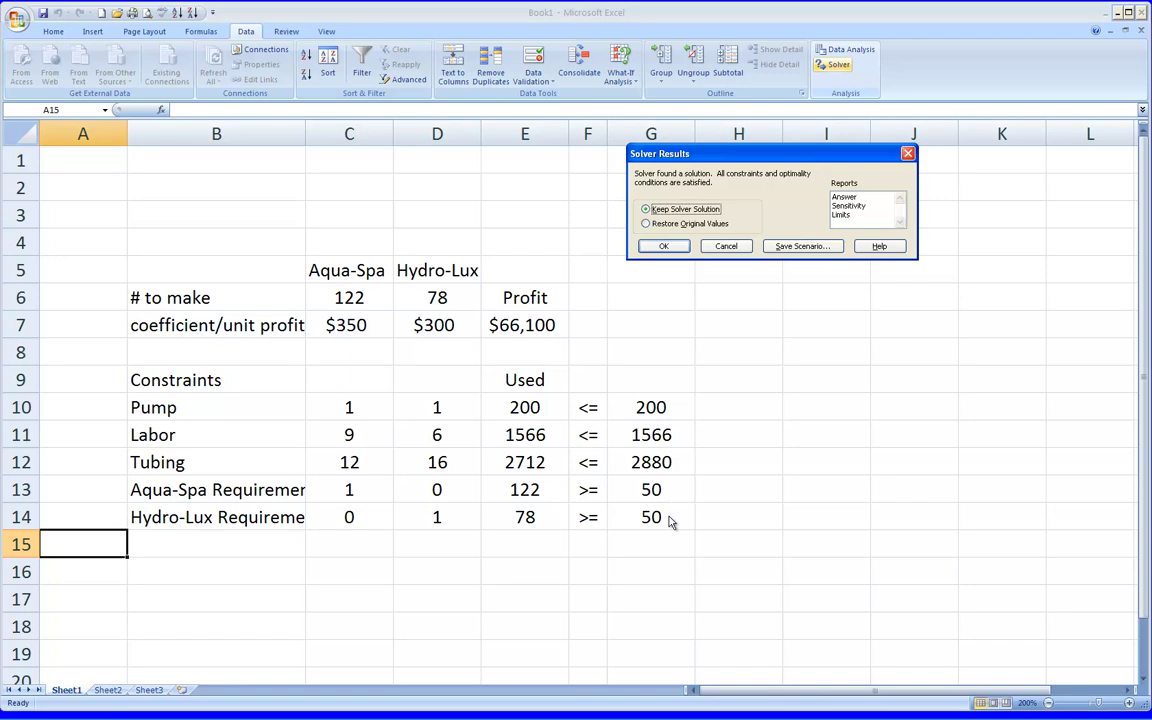
left_click(658, 249)
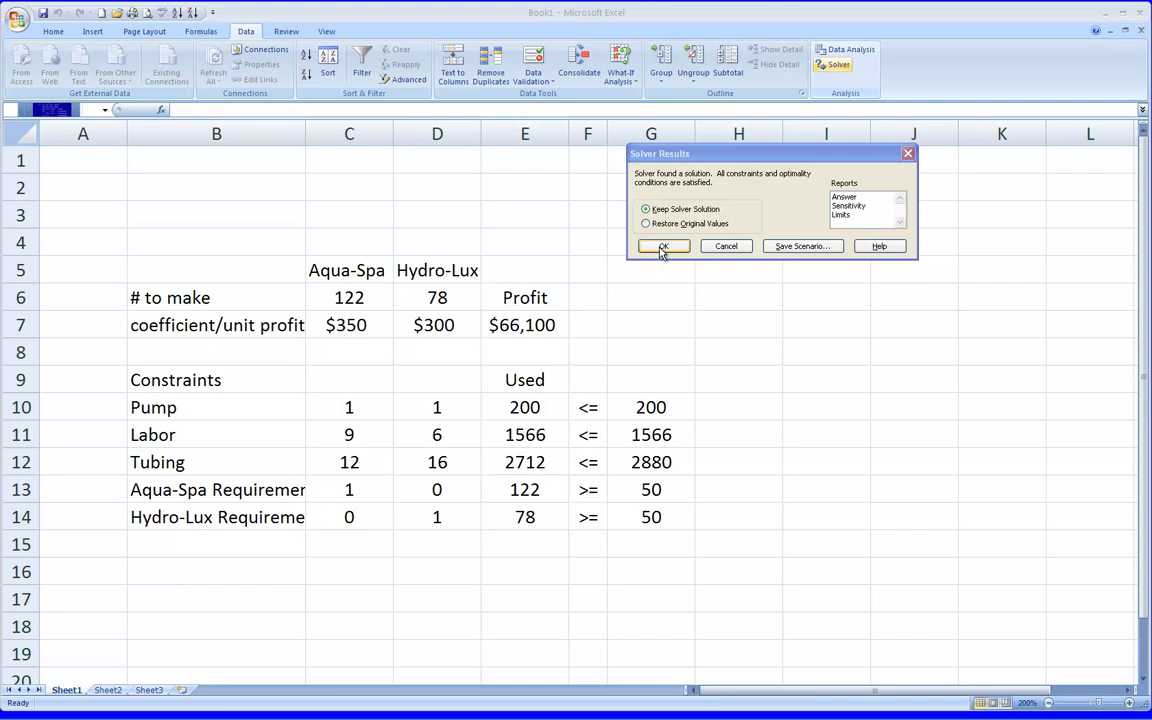
left_click(661, 249)
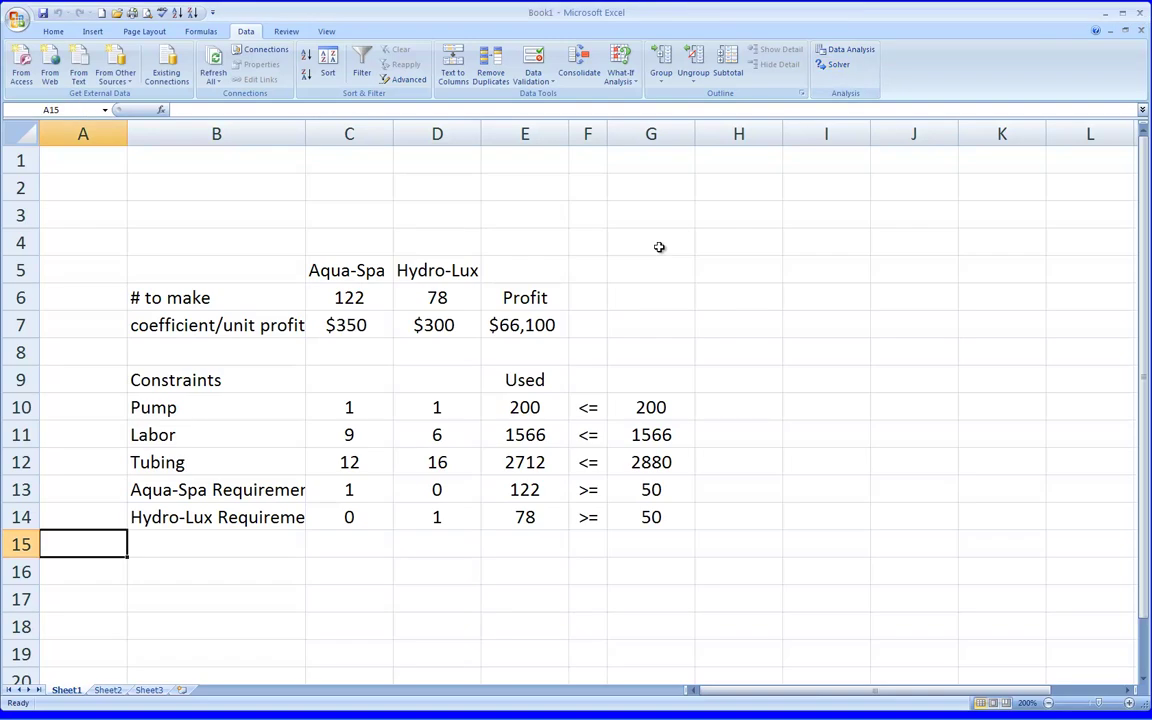